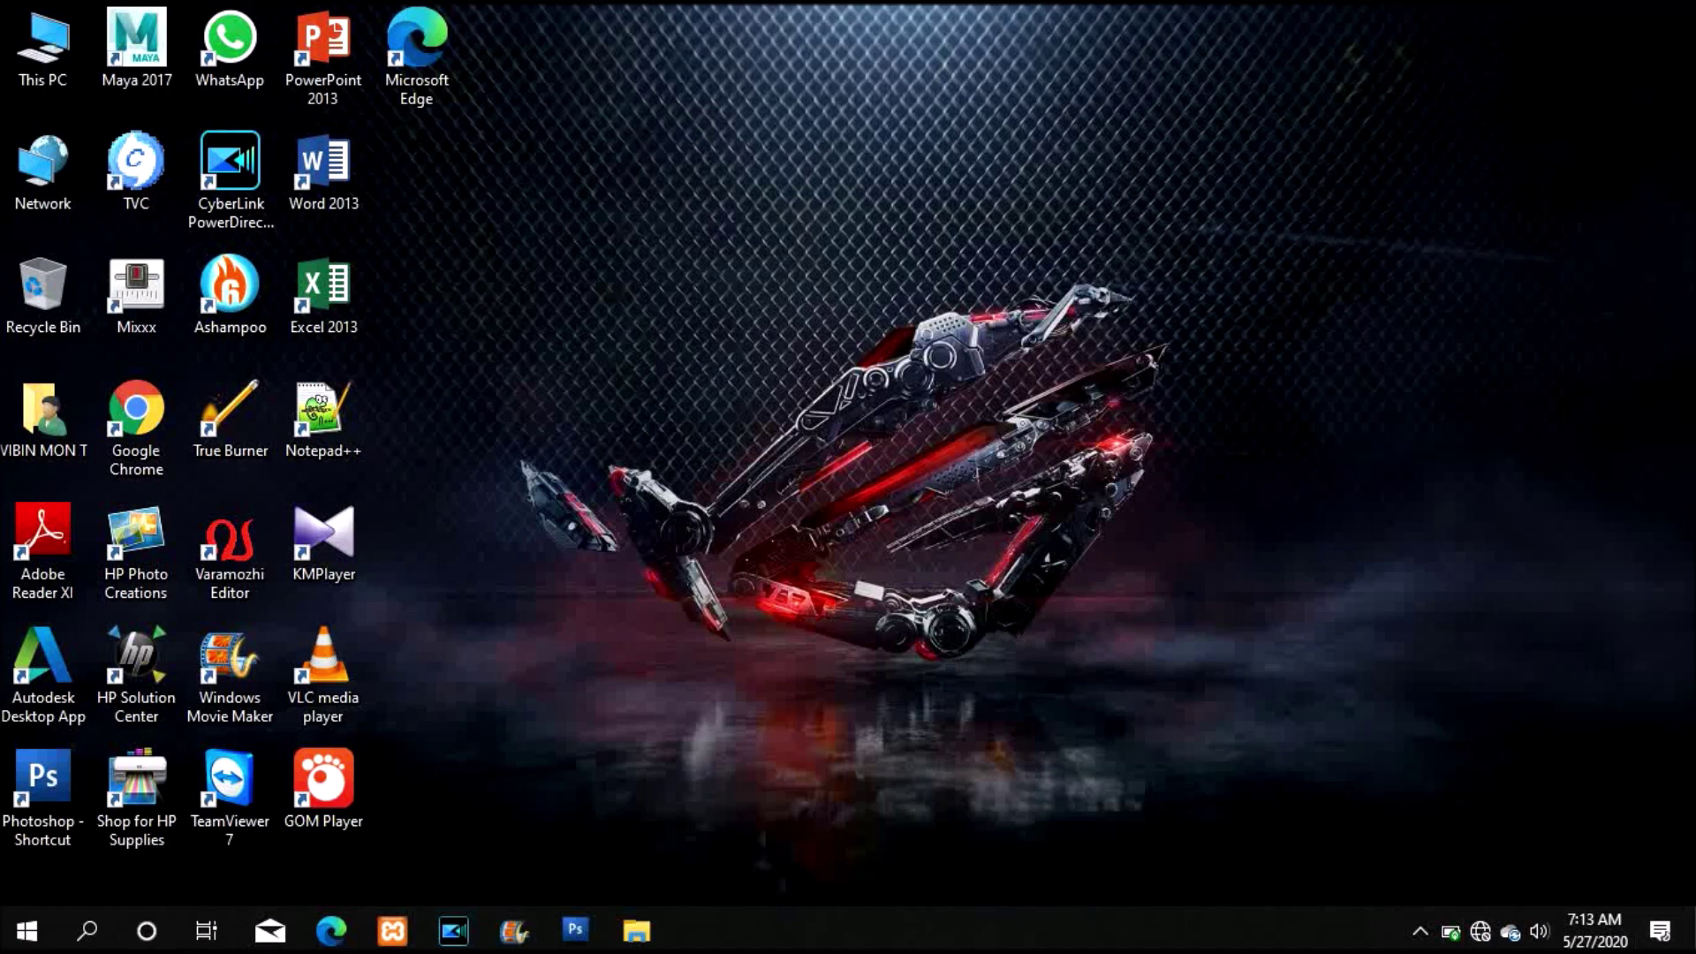
# - Open the p1 project file from the Videos folder in PowerDirector
pyautogui.click(638, 930)
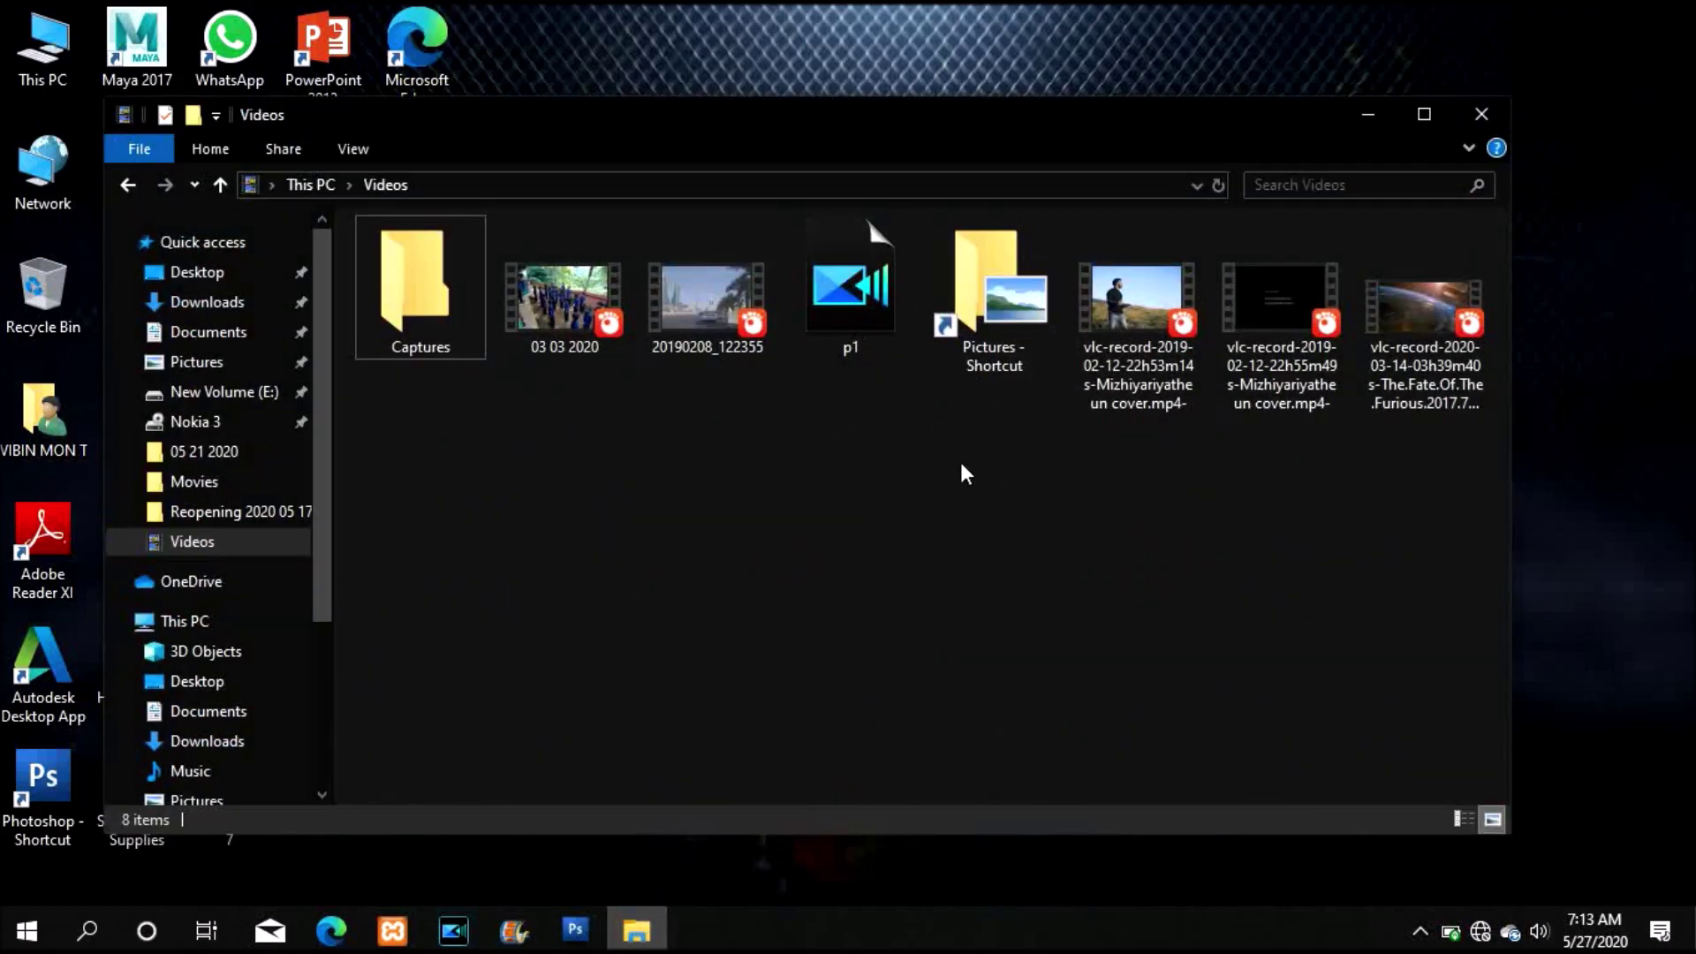
pyautogui.click(848, 314)
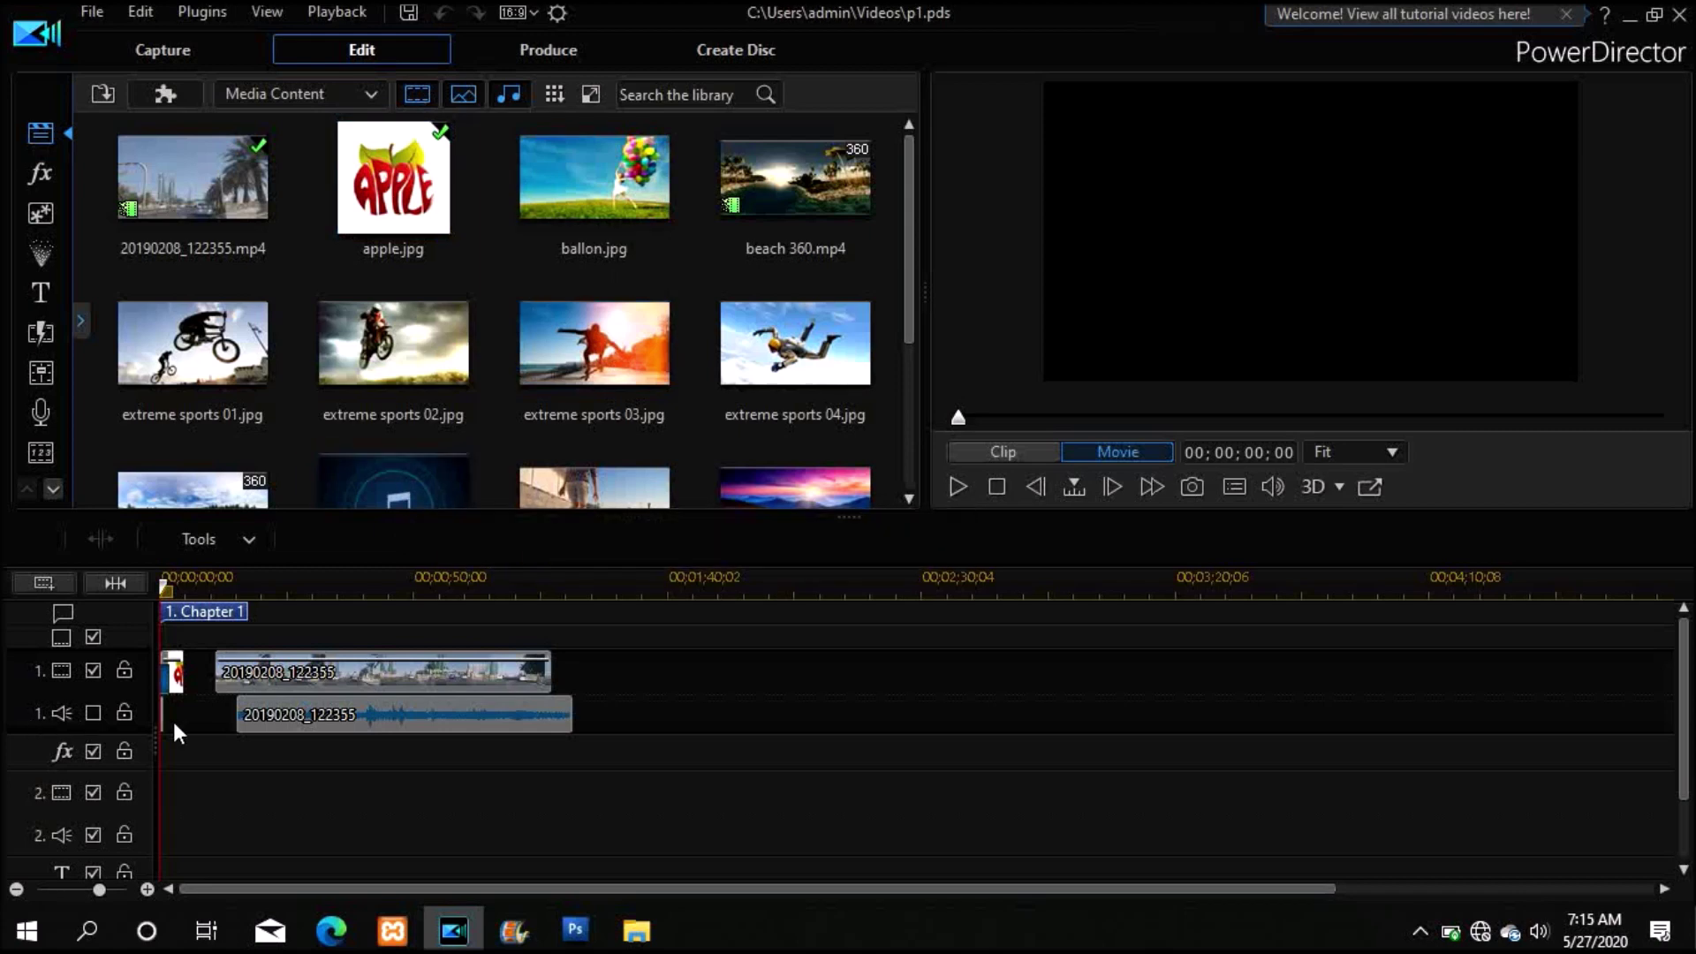
# - Review the 20190208_122355 clip's extent, and move its audio clip on track 1 to start right after the apple image
pyautogui.click(326, 672)
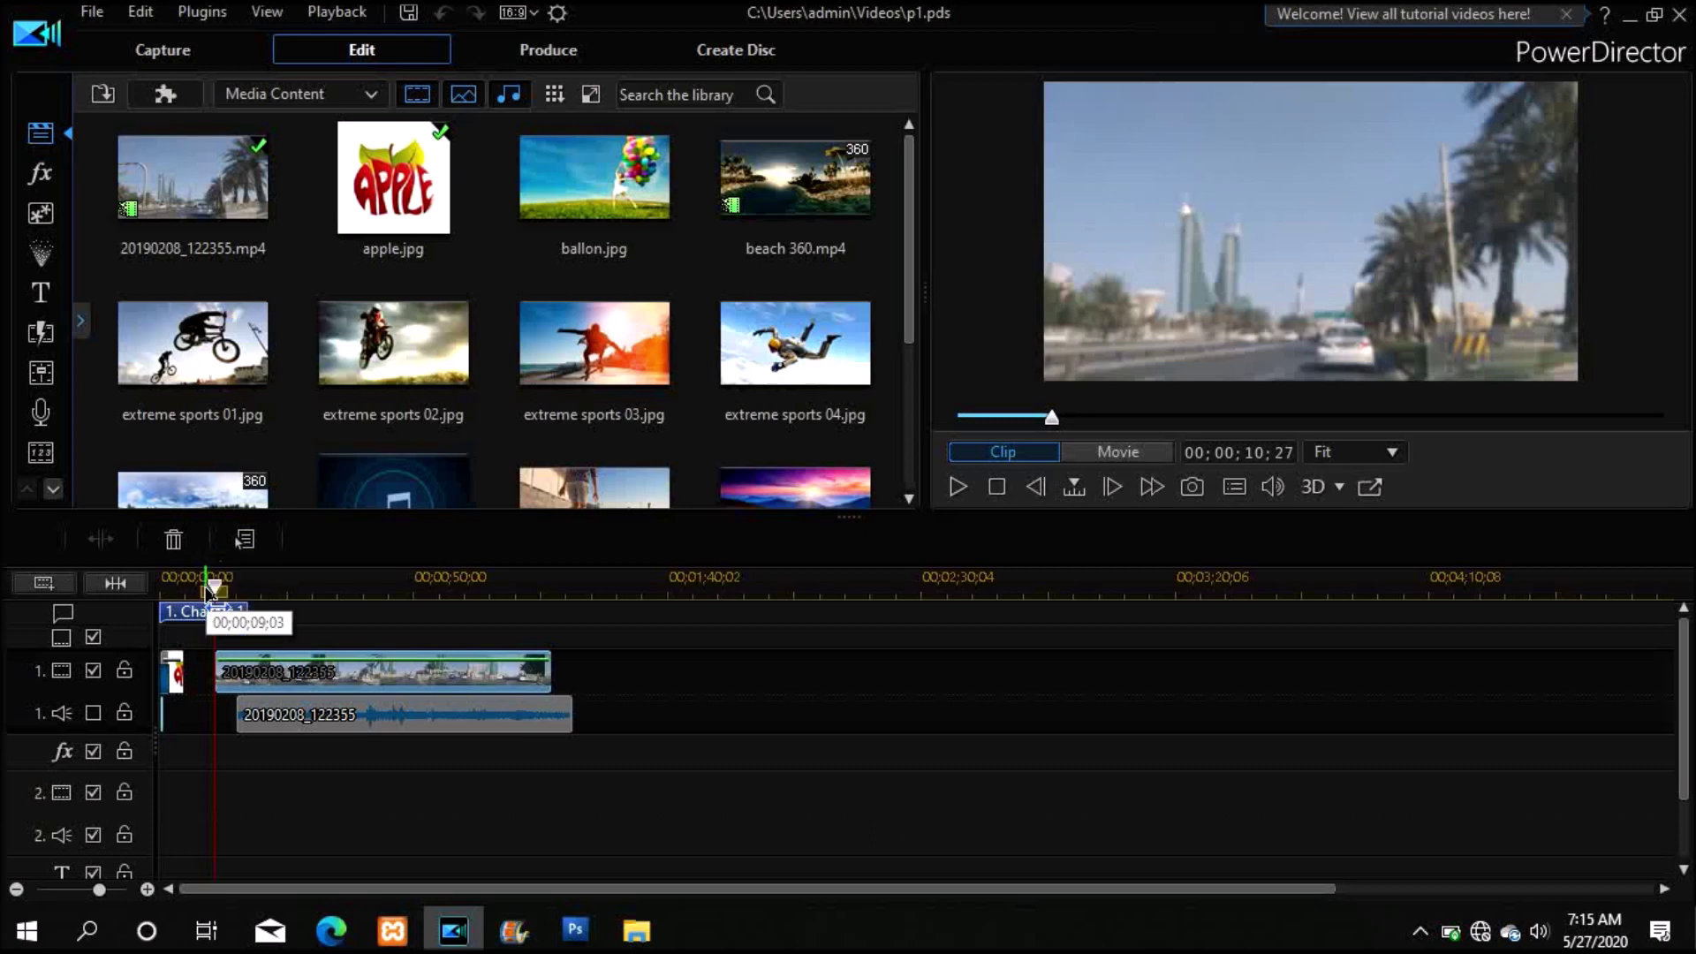
pyautogui.moveTo(214, 585); pyautogui.dragTo(162, 585)
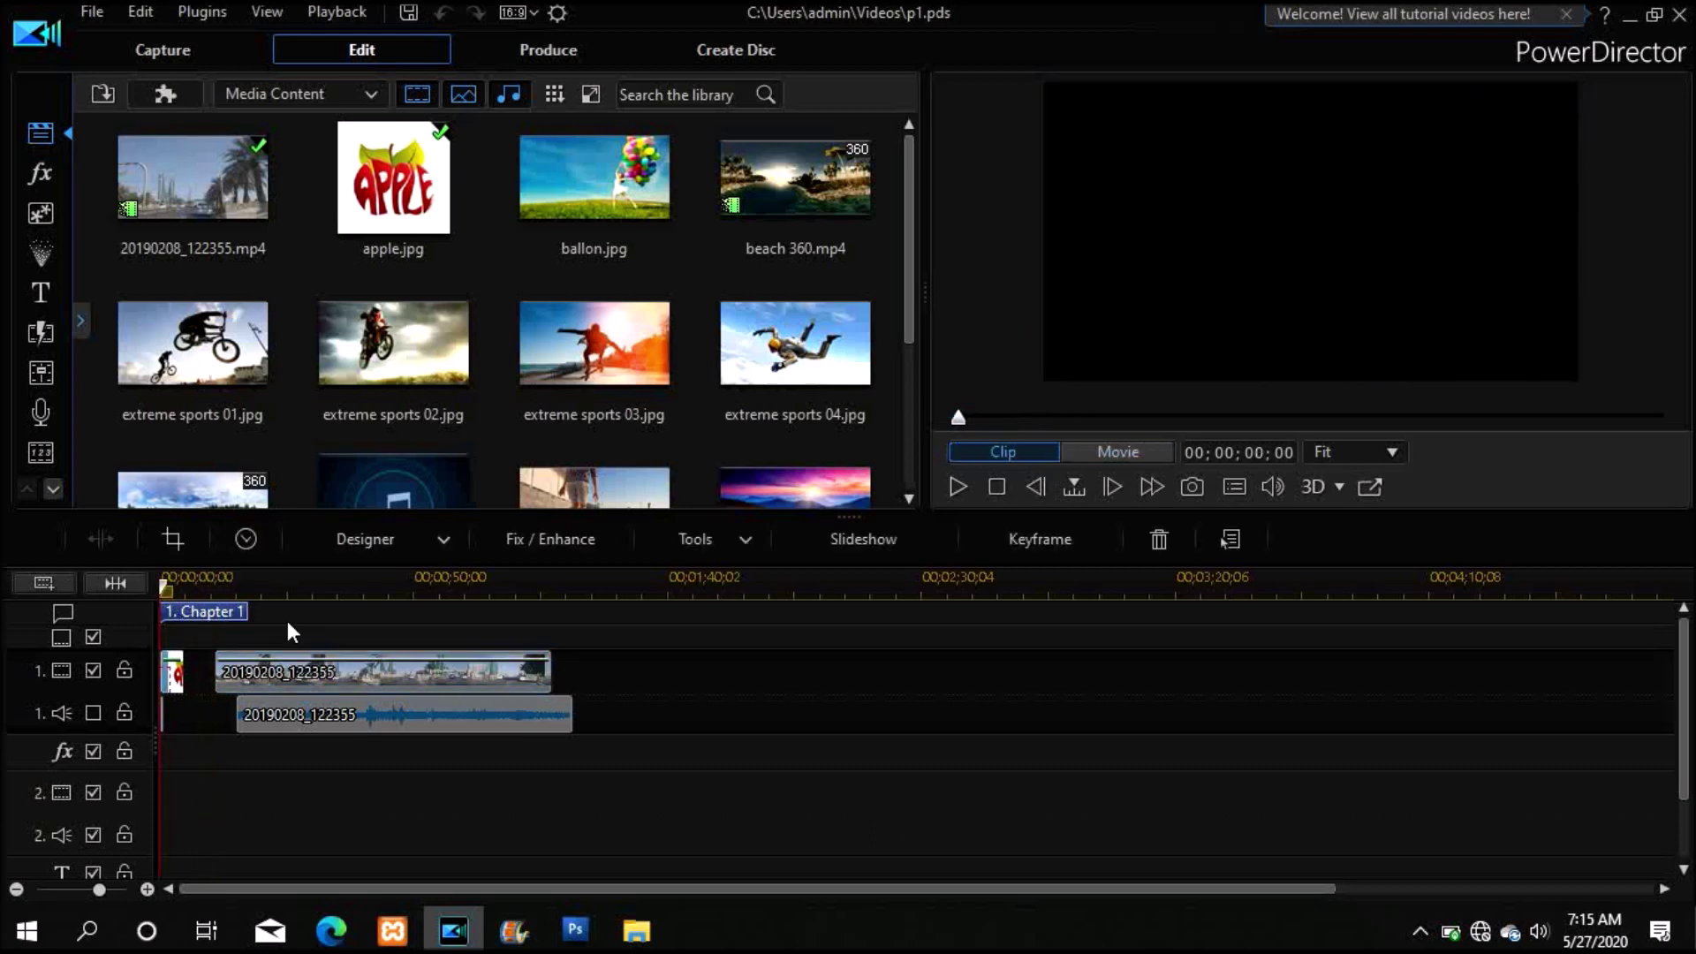
pyautogui.click(298, 674)
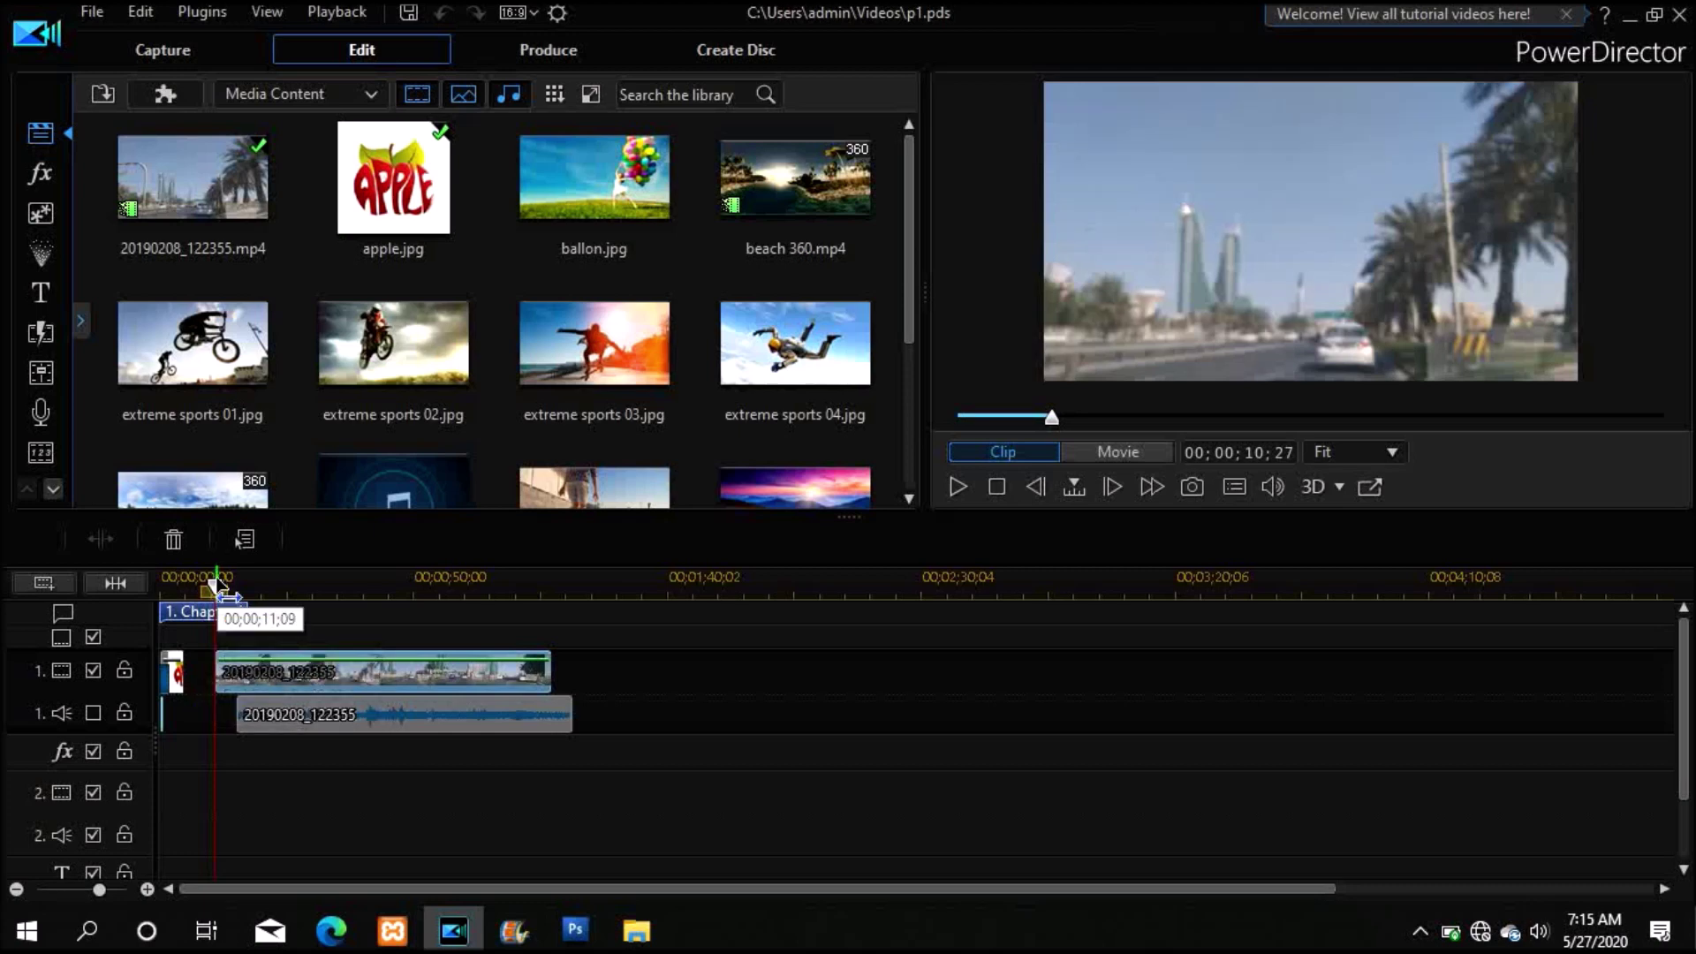
pyautogui.click(242, 585)
pyautogui.moveTo(289, 601); pyautogui.dragTo(568, 600)
pyautogui.click(492, 707)
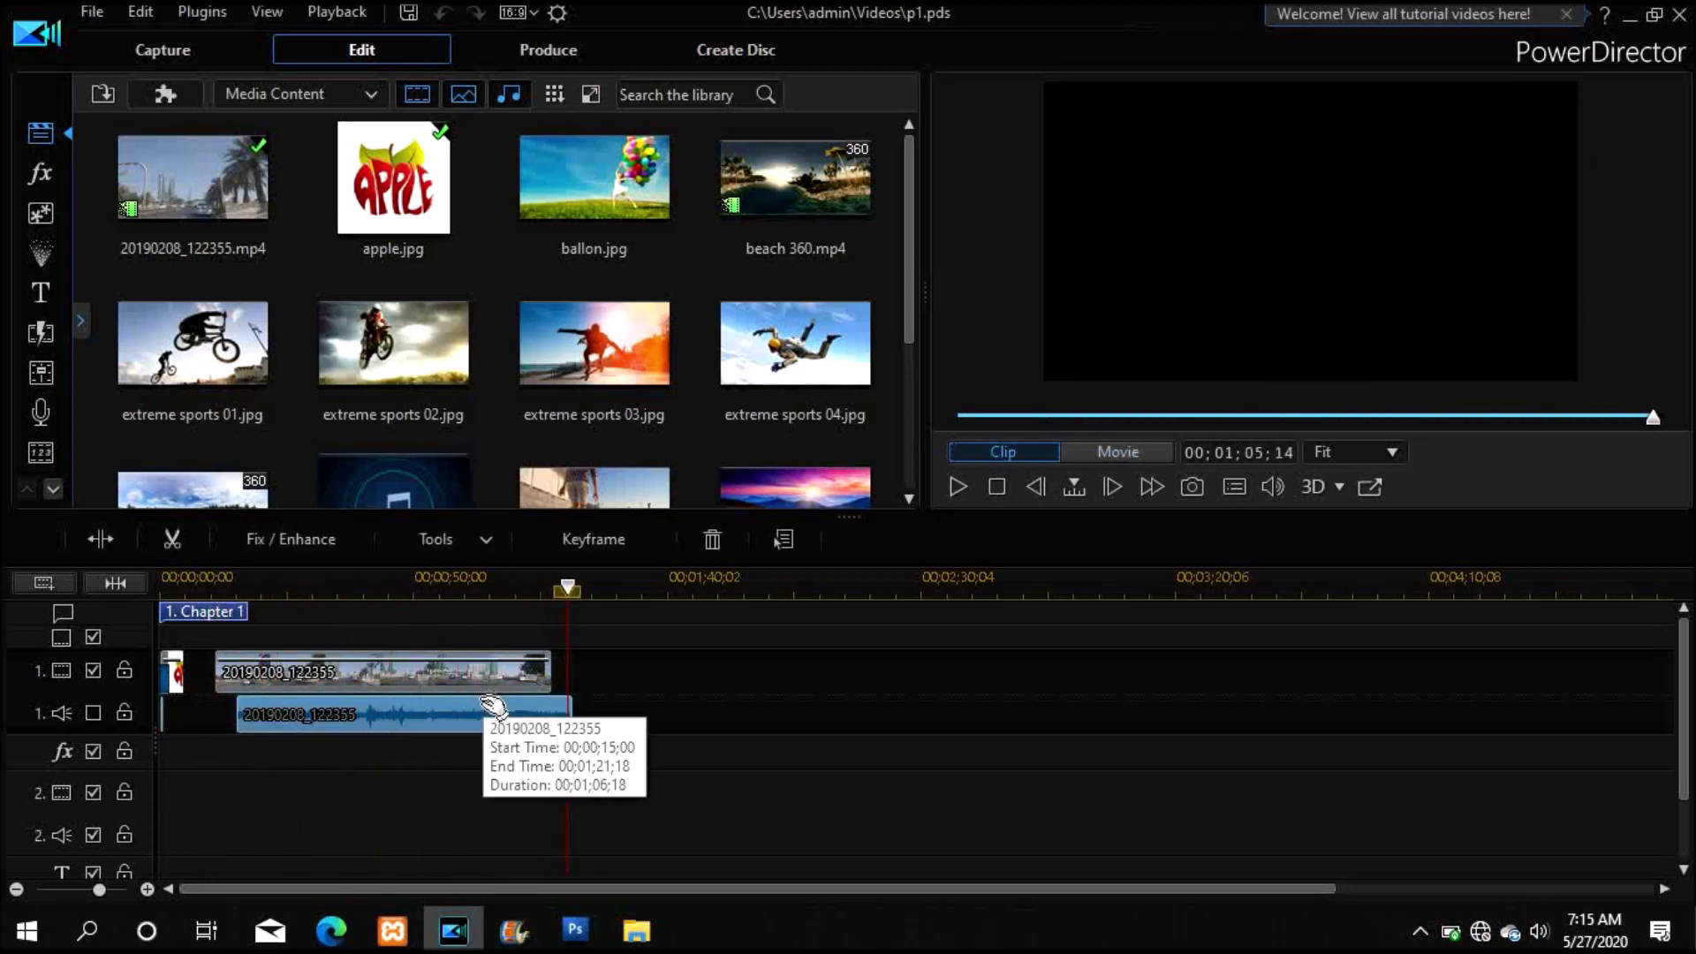
pyautogui.moveTo(492, 707); pyautogui.dragTo(424, 707)
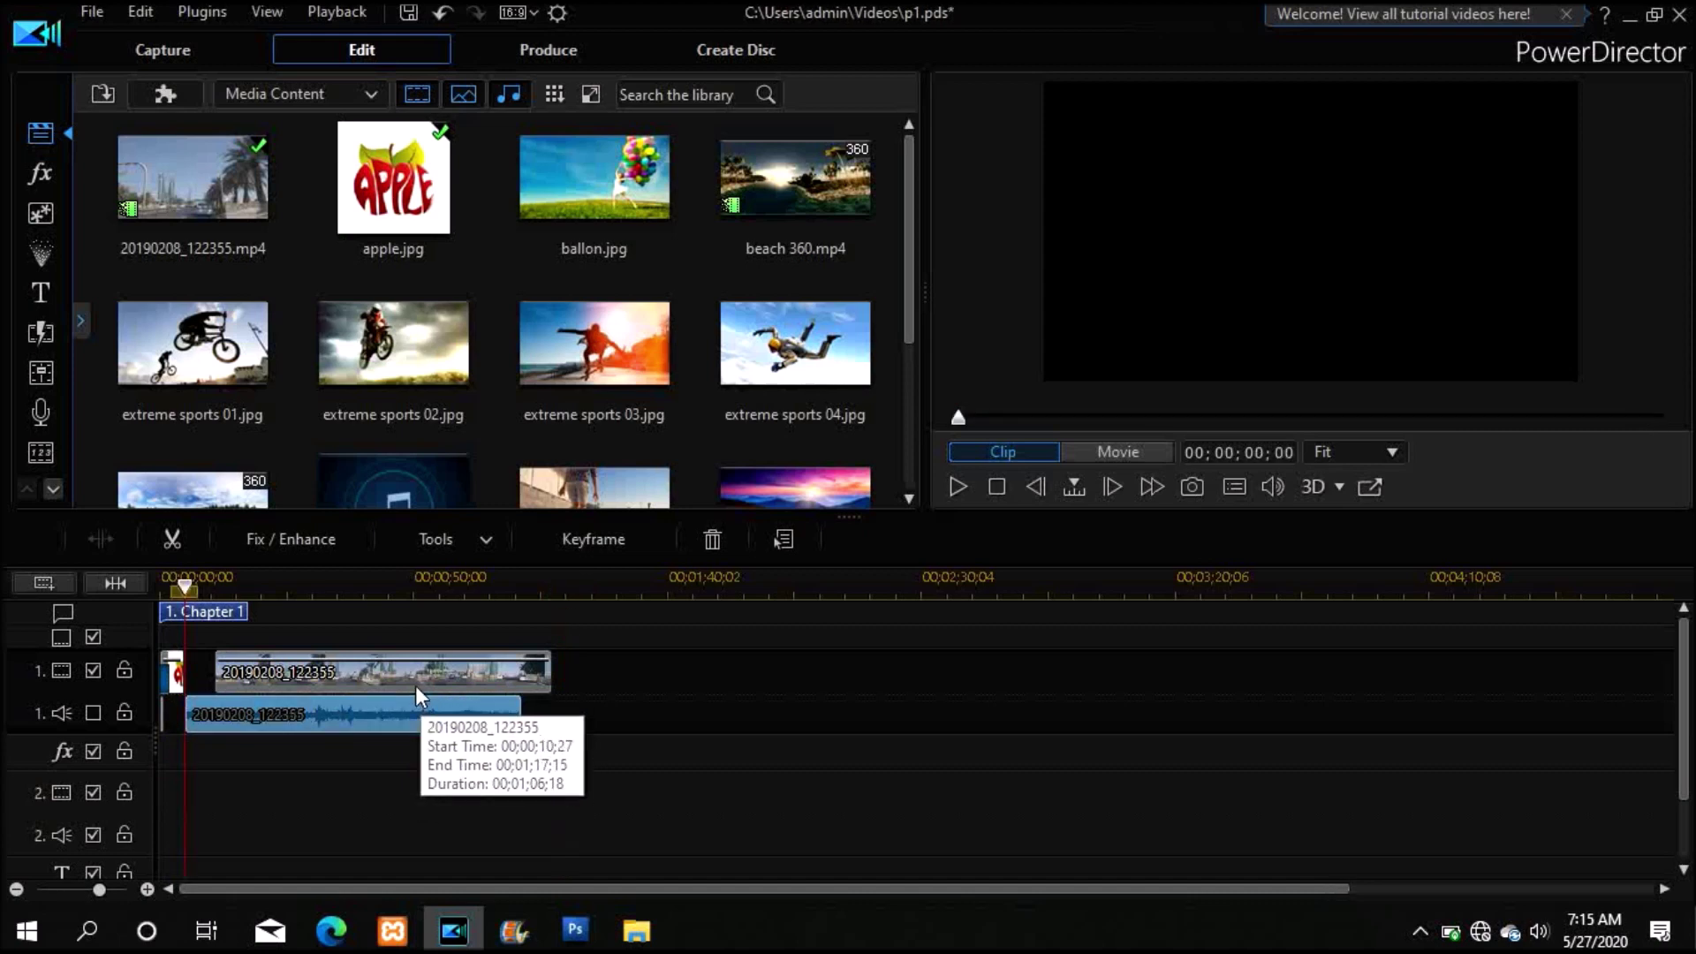
# - Align the audio clip on track 1 with the 20190208_122355 video clip so that it starts at 00;00;10;27
pyautogui.click(415, 685)
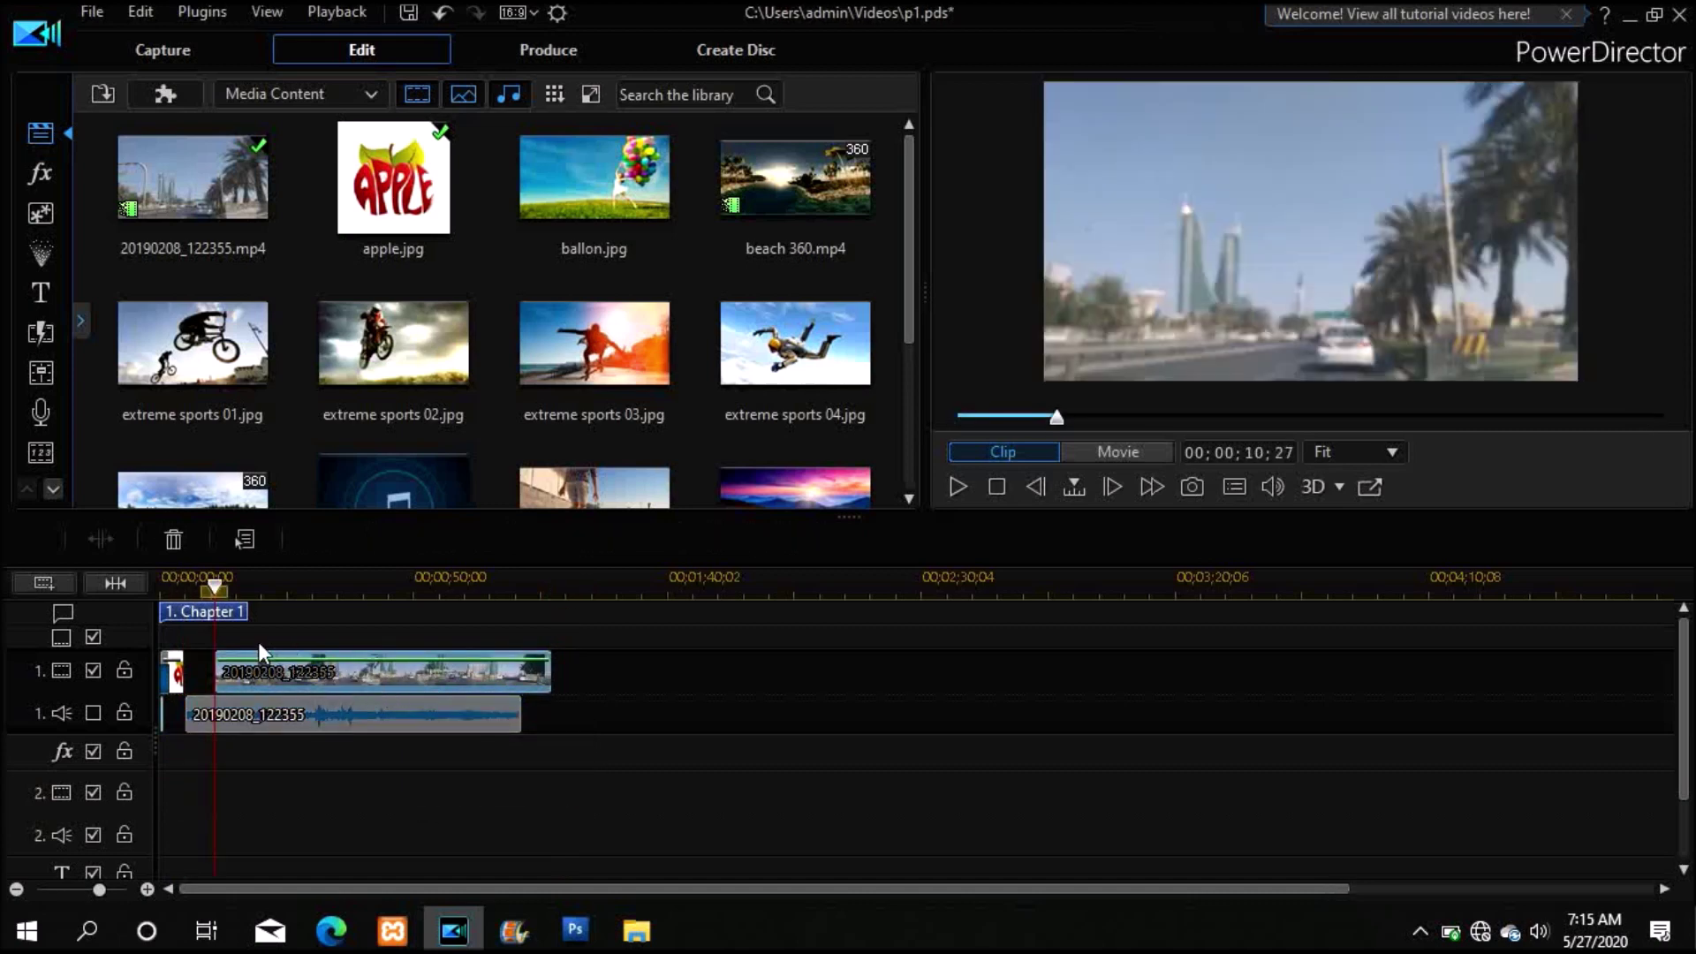
pyautogui.click(997, 486)
pyautogui.click(217, 588)
pyautogui.moveTo(254, 590); pyautogui.dragTo(552, 590)
pyautogui.click(442, 672)
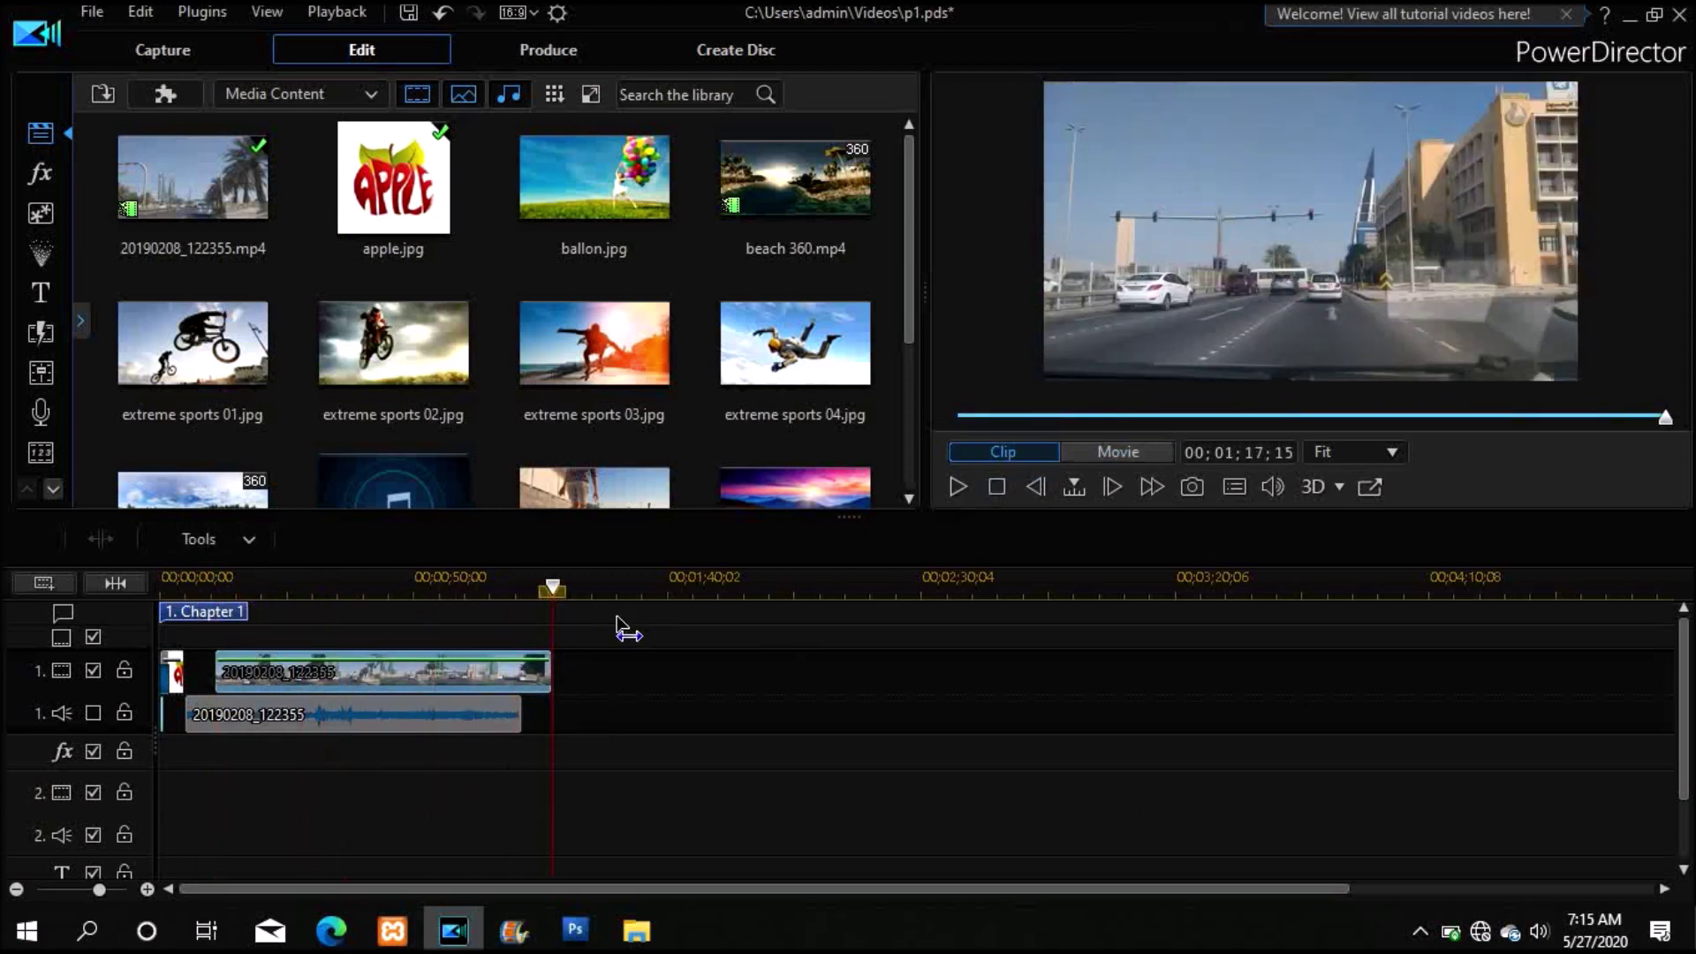
pyautogui.click(402, 661)
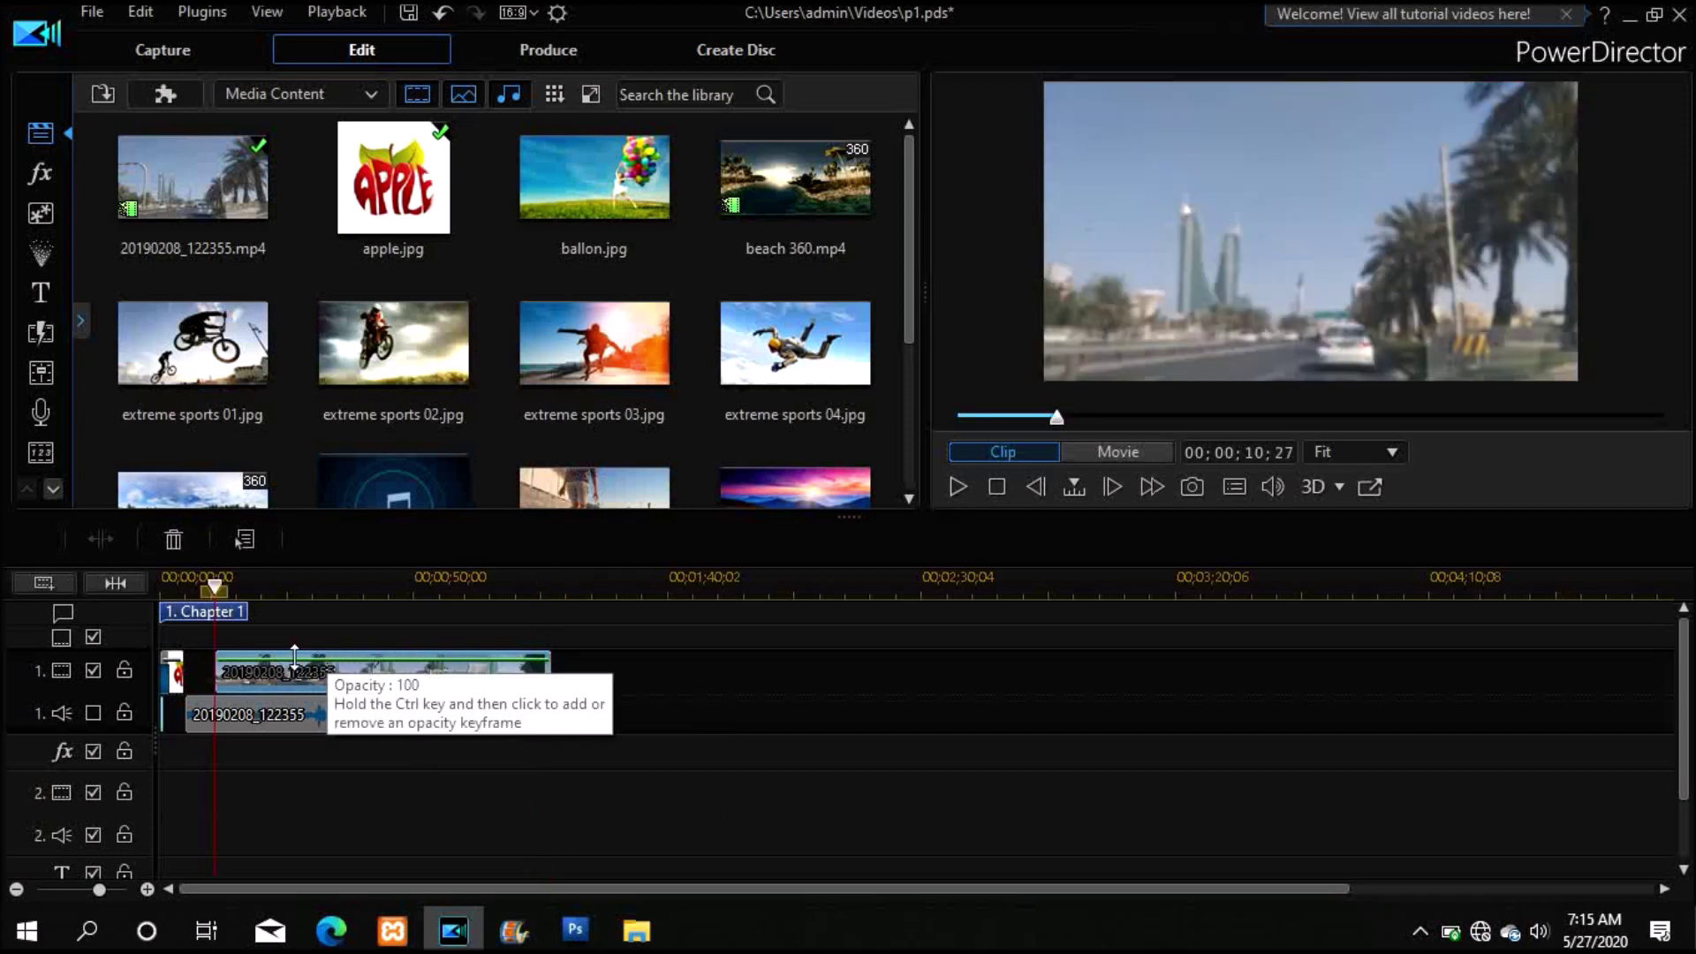
pyautogui.click(326, 714)
pyautogui.moveTo(334, 714); pyautogui.dragTo(359, 712)
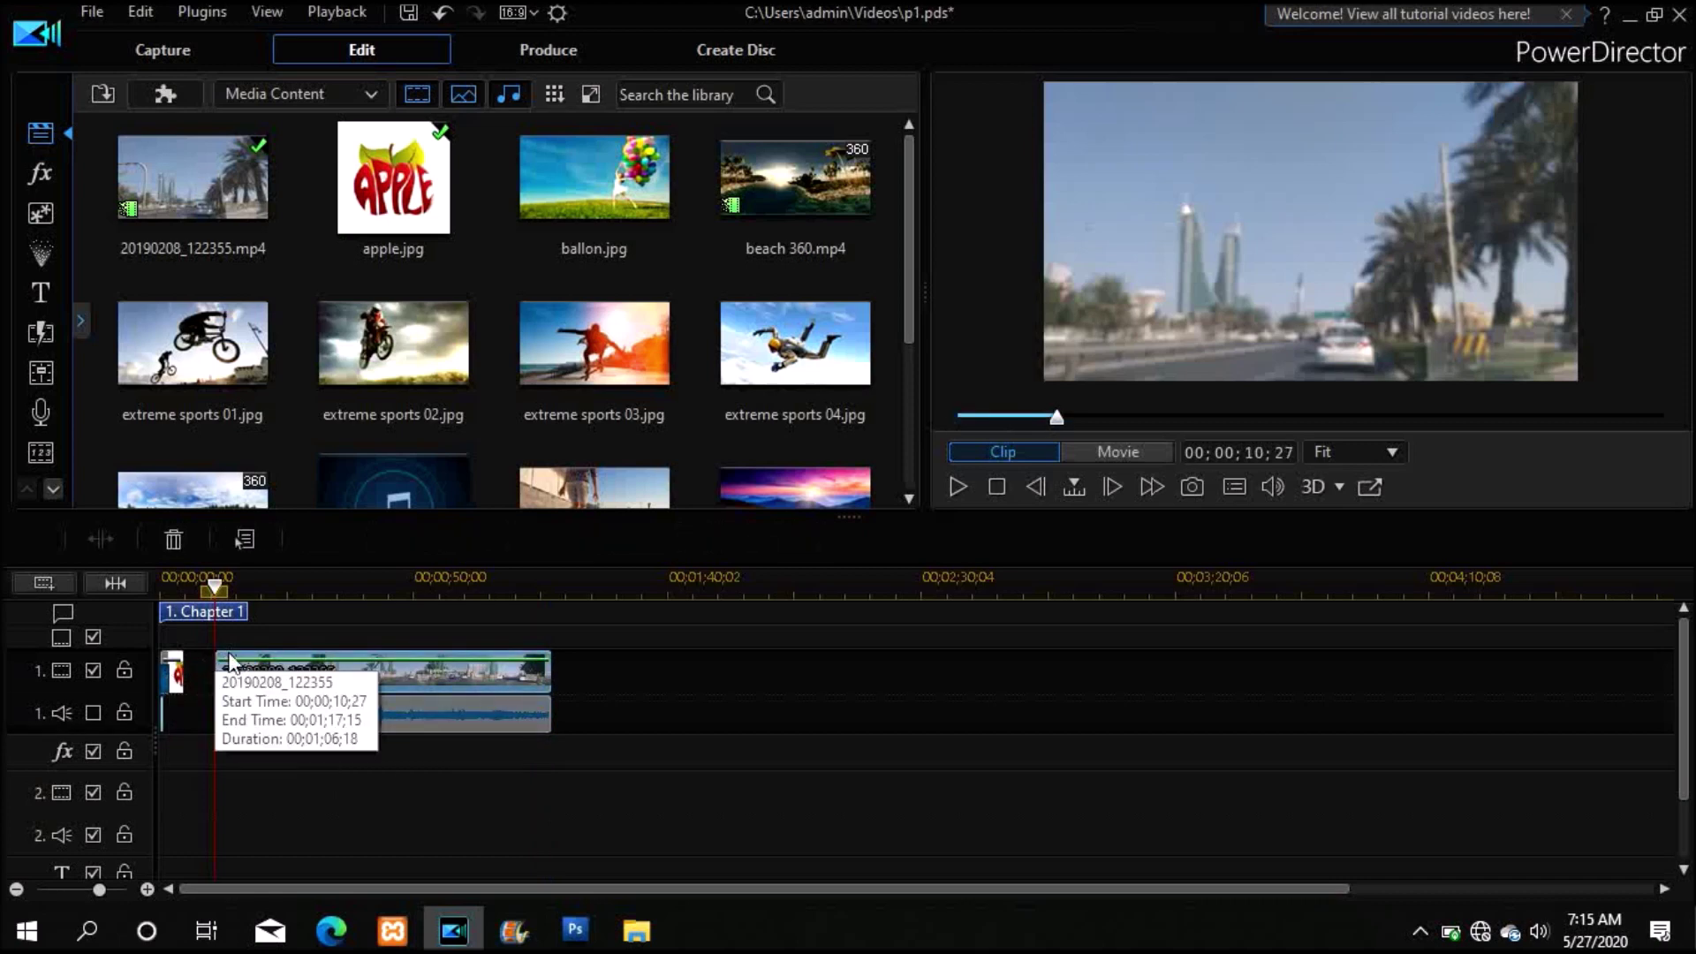
# - Remove the gap between the apple image and the 20190208_122355 clip using Remove and Move Clips on the Same Track
pyautogui.click(200, 672)
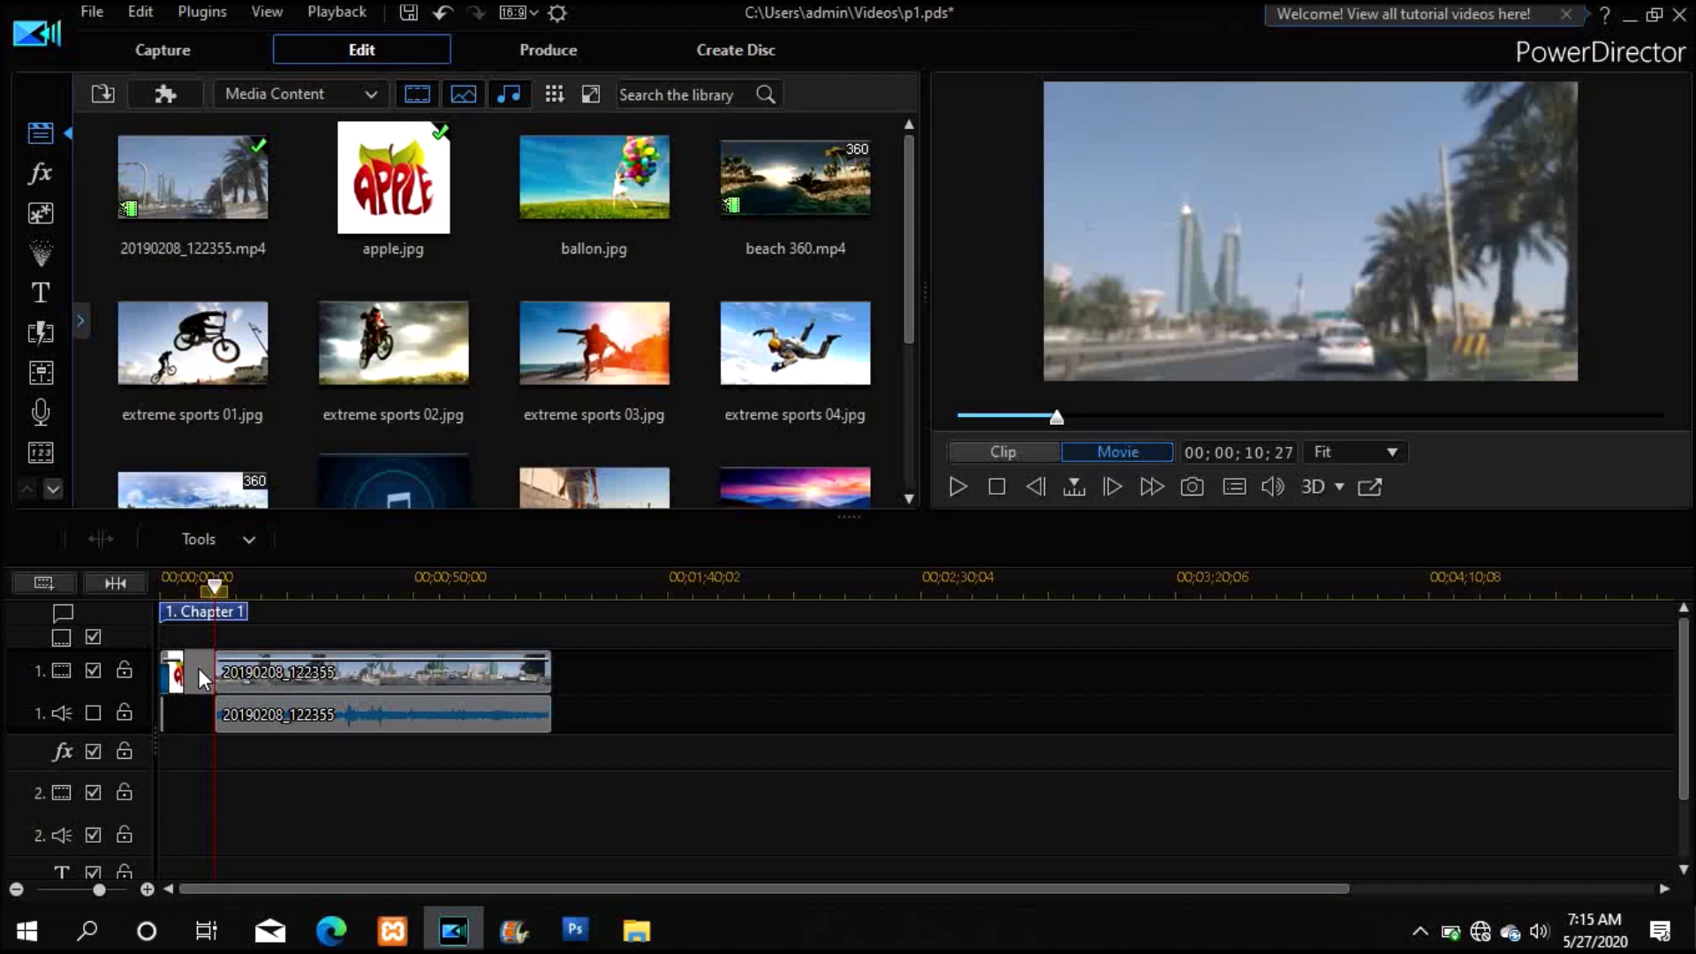
pyautogui.rightClick(200, 674)
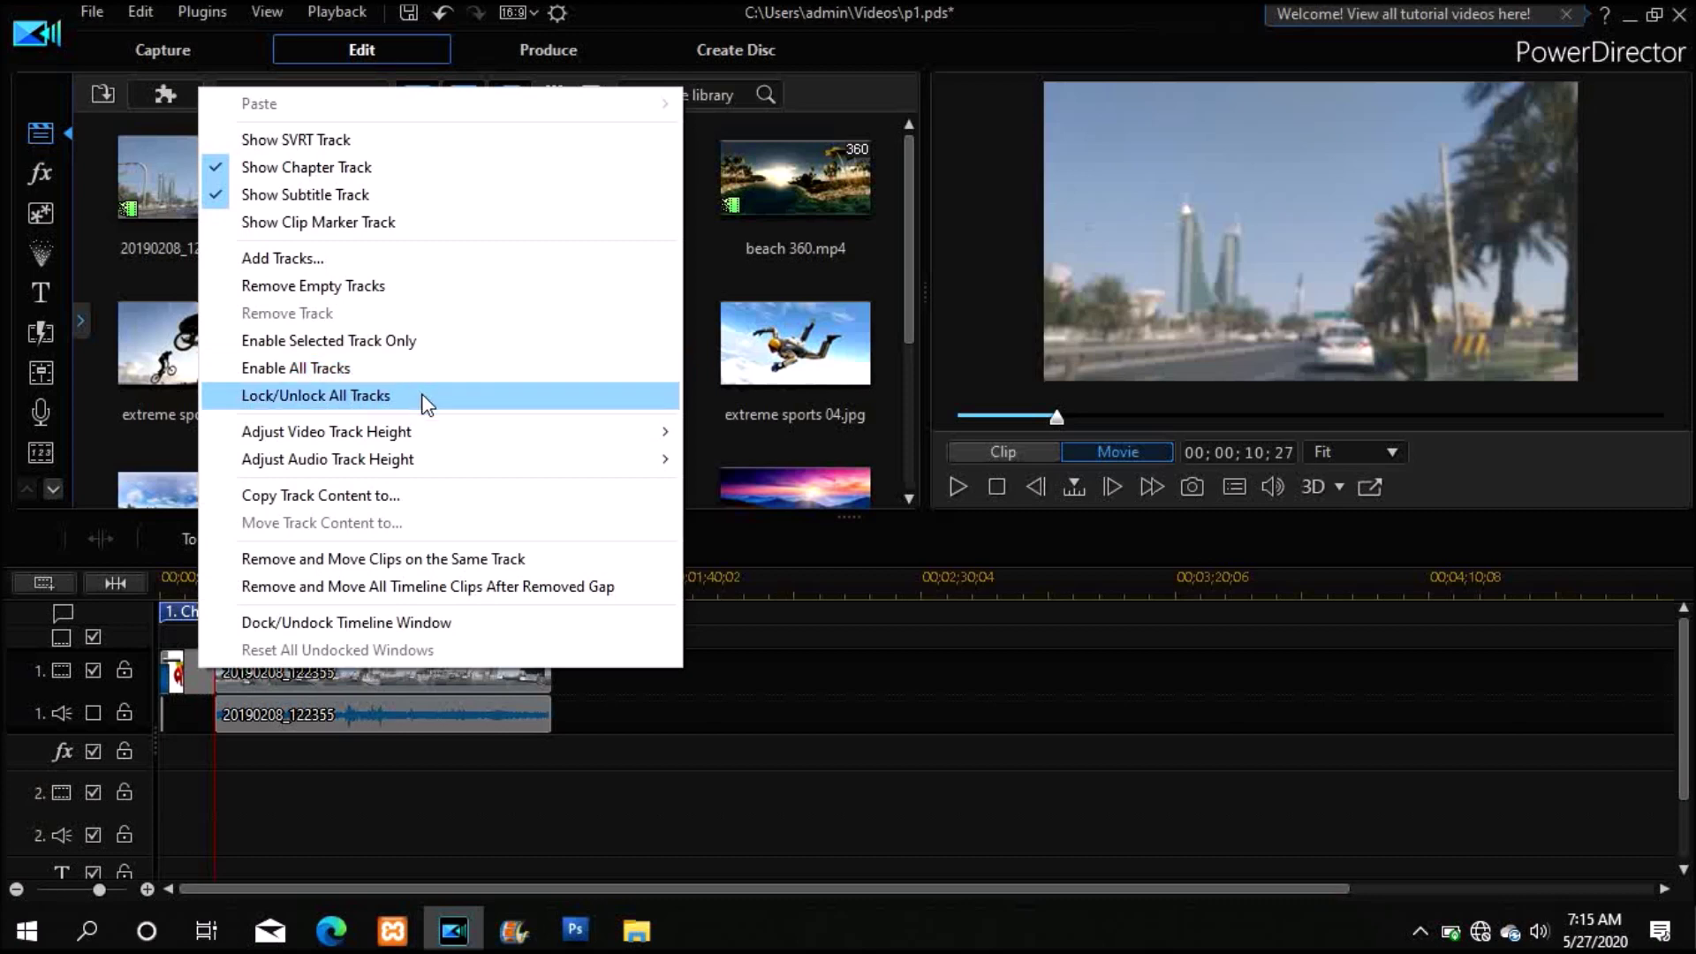
pyautogui.click(440, 290)
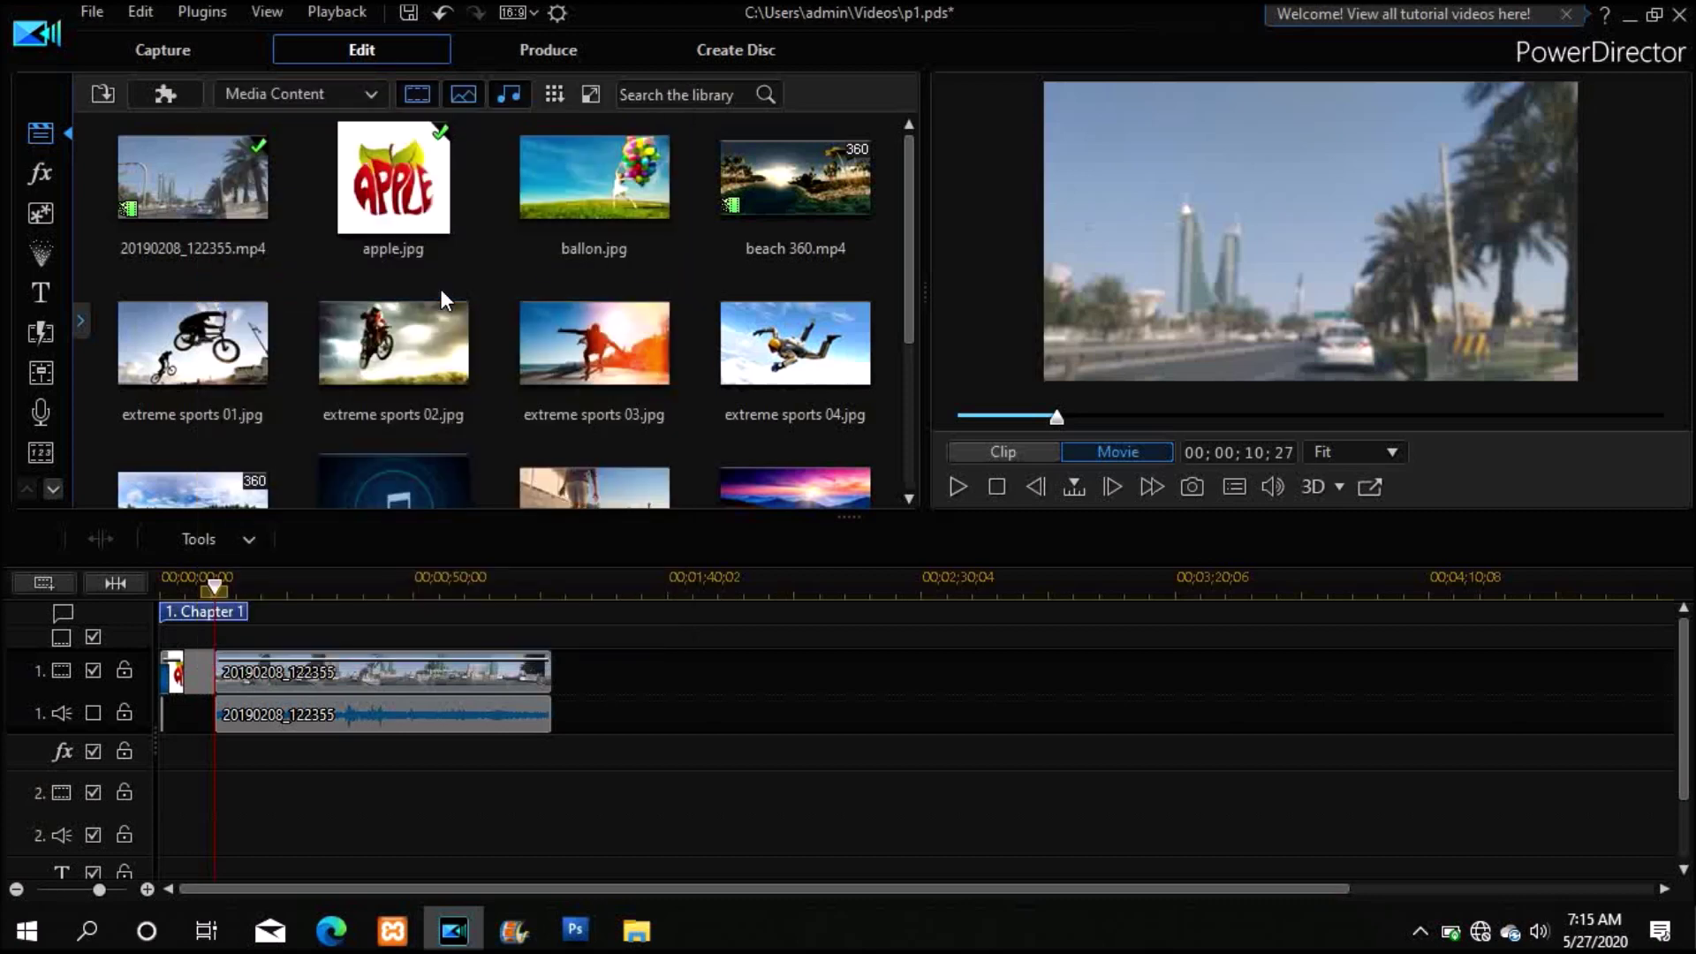
pyautogui.rightClick(194, 667)
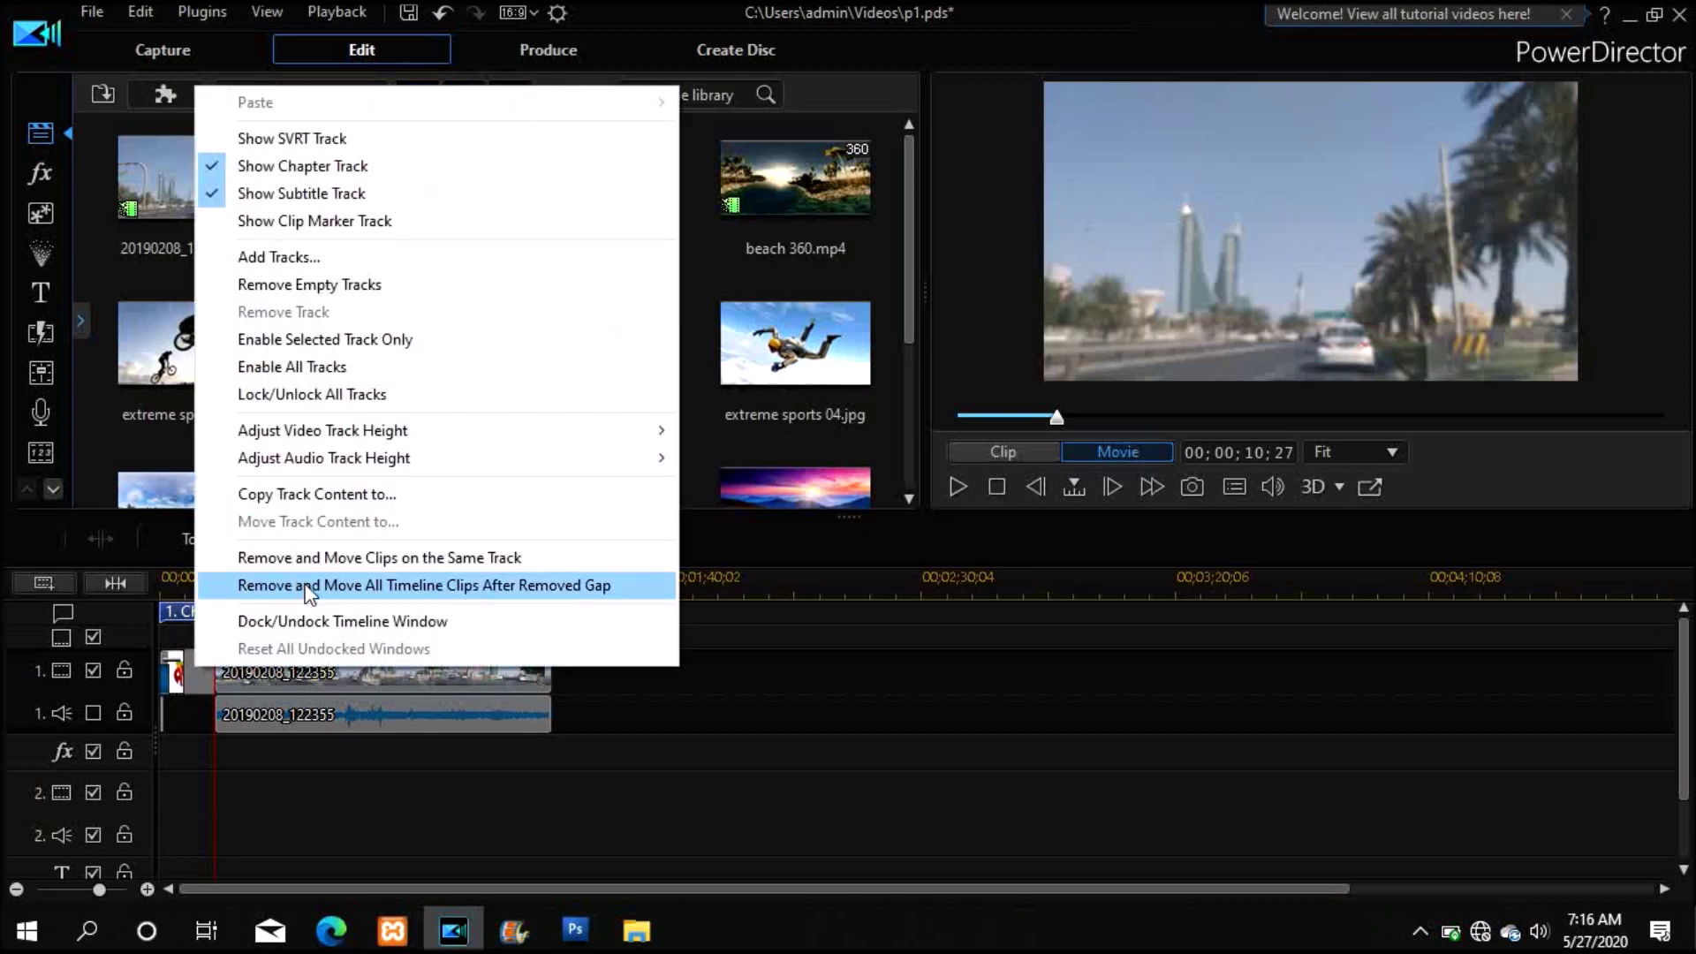
pyautogui.click(382, 562)
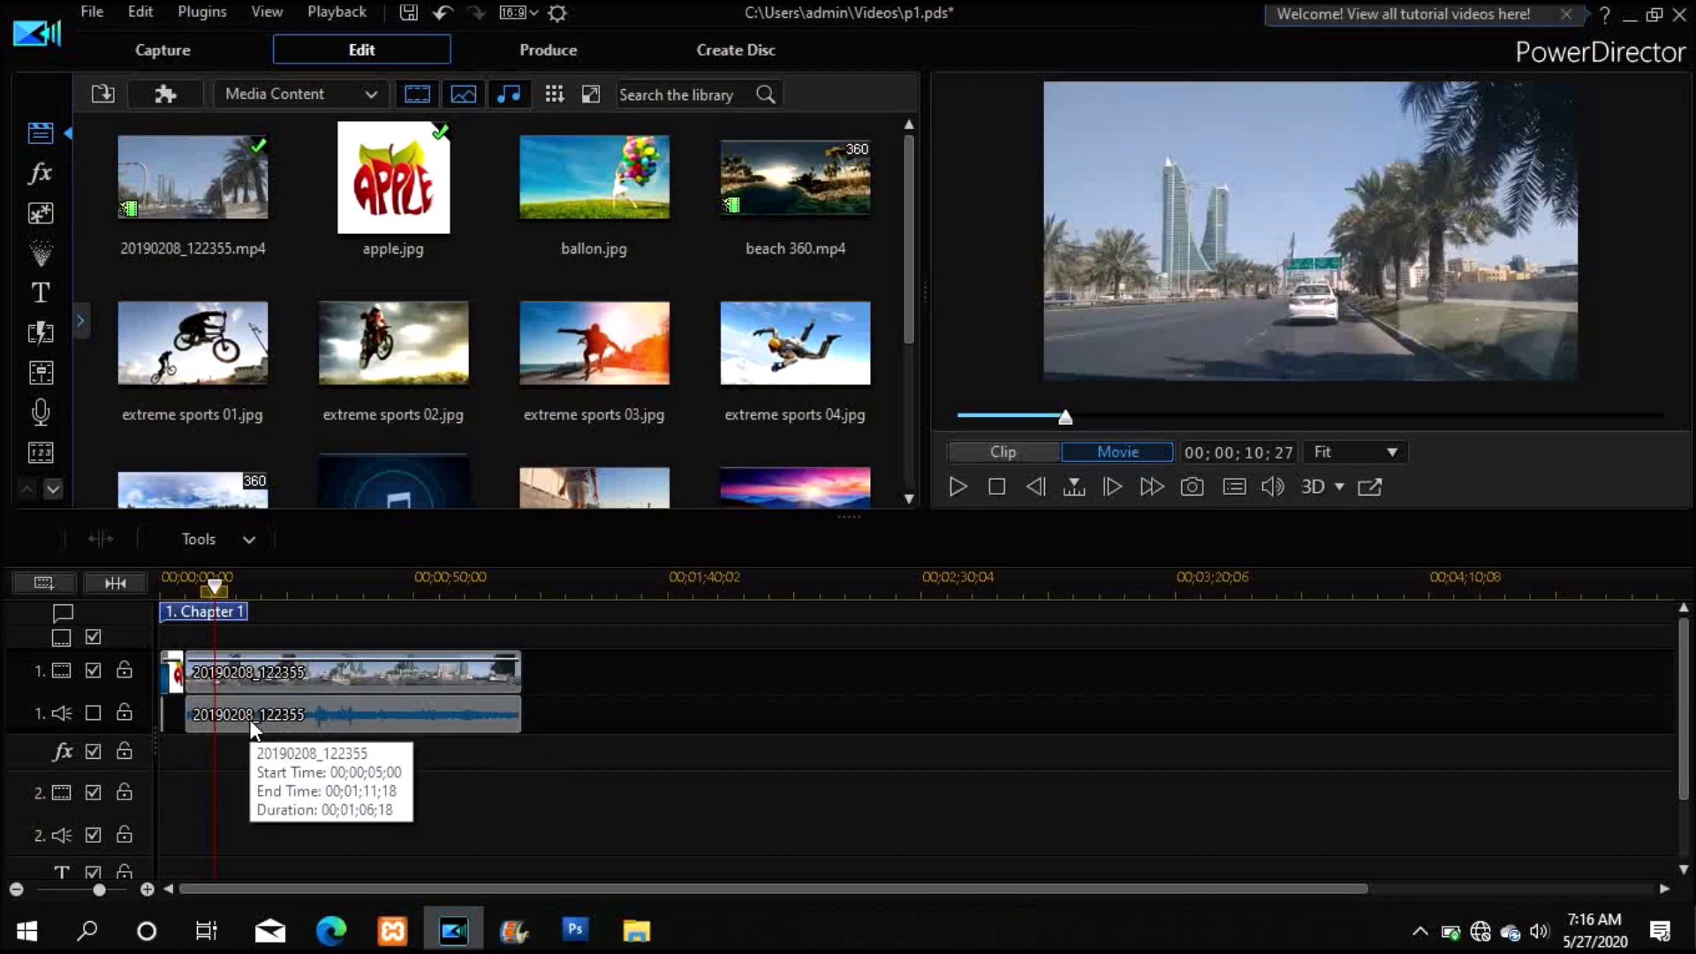
# - Enable audio track 1 briefly and disable it again
pyautogui.click(93, 714)
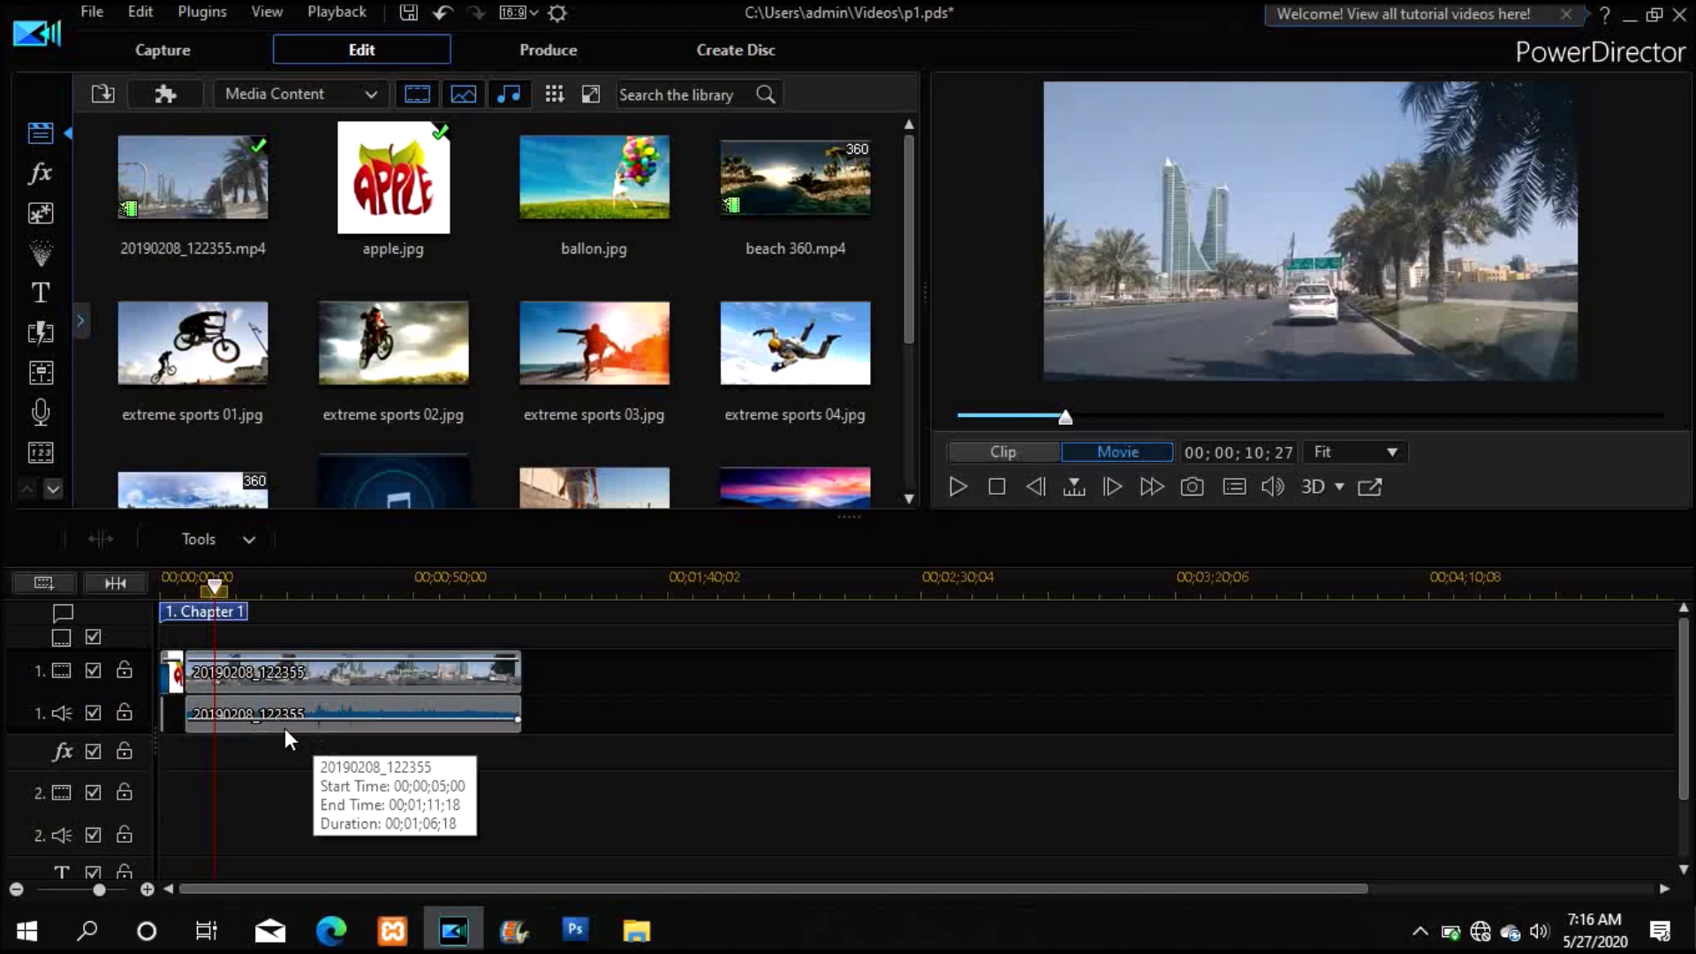
pyautogui.click(93, 714)
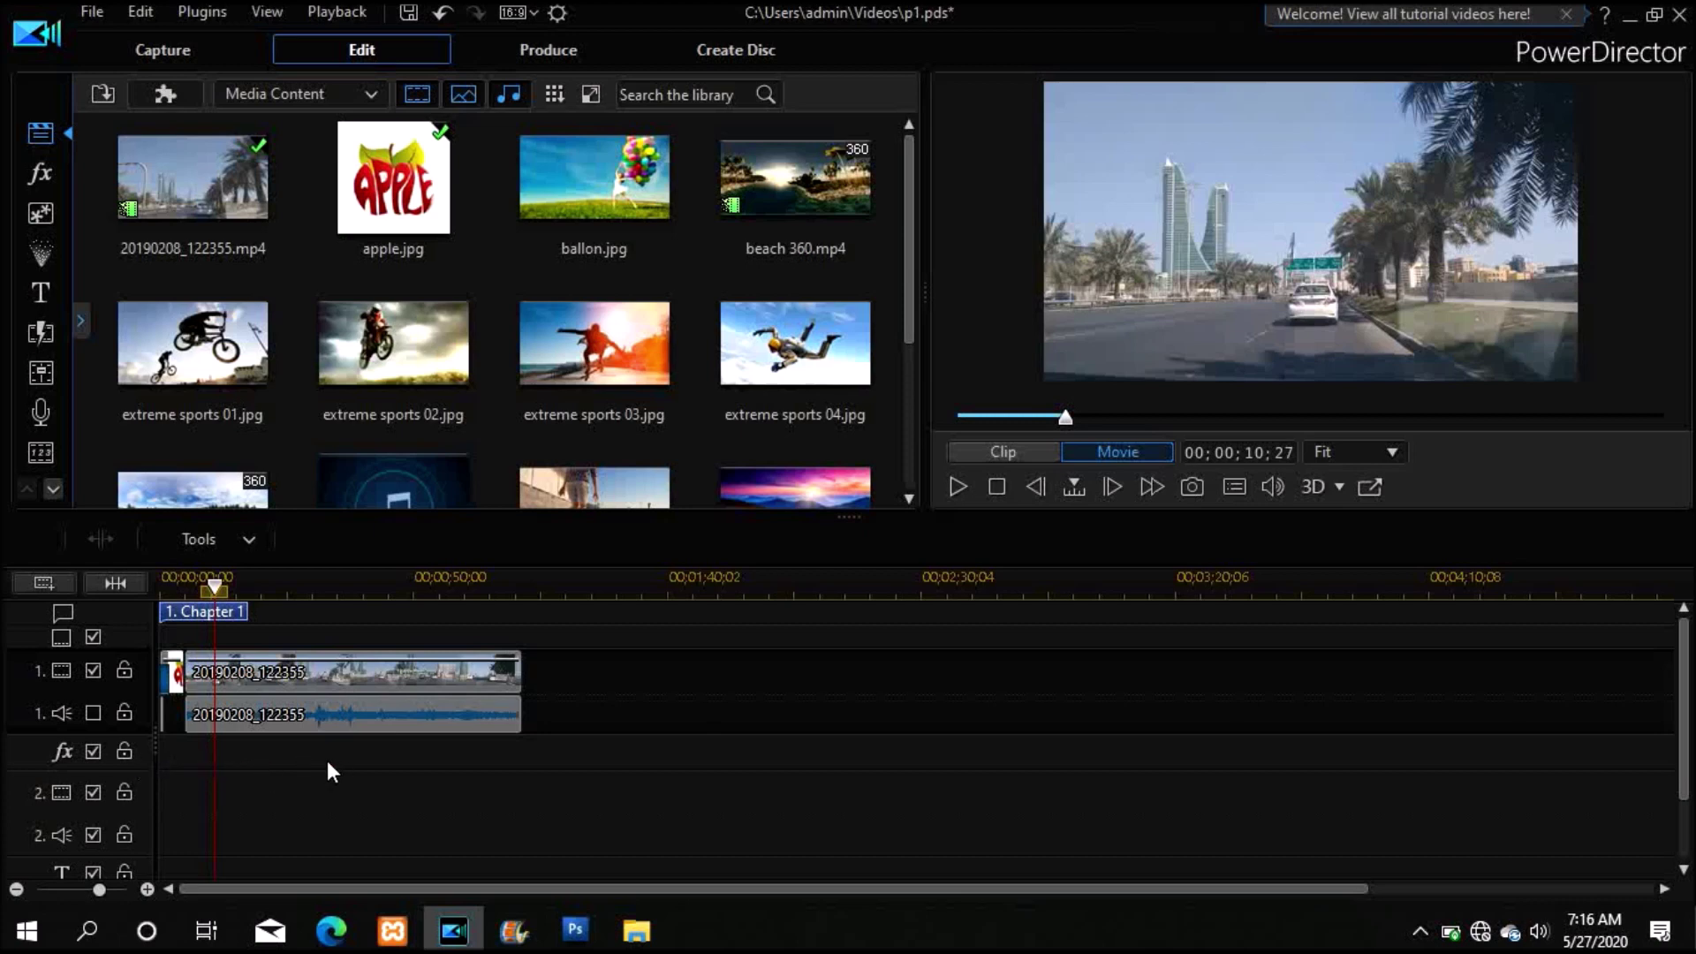
# - Apply the BCC Beauty Studio video effect to the 20190208_122355 clip on video track 1
pyautogui.click(35, 182)
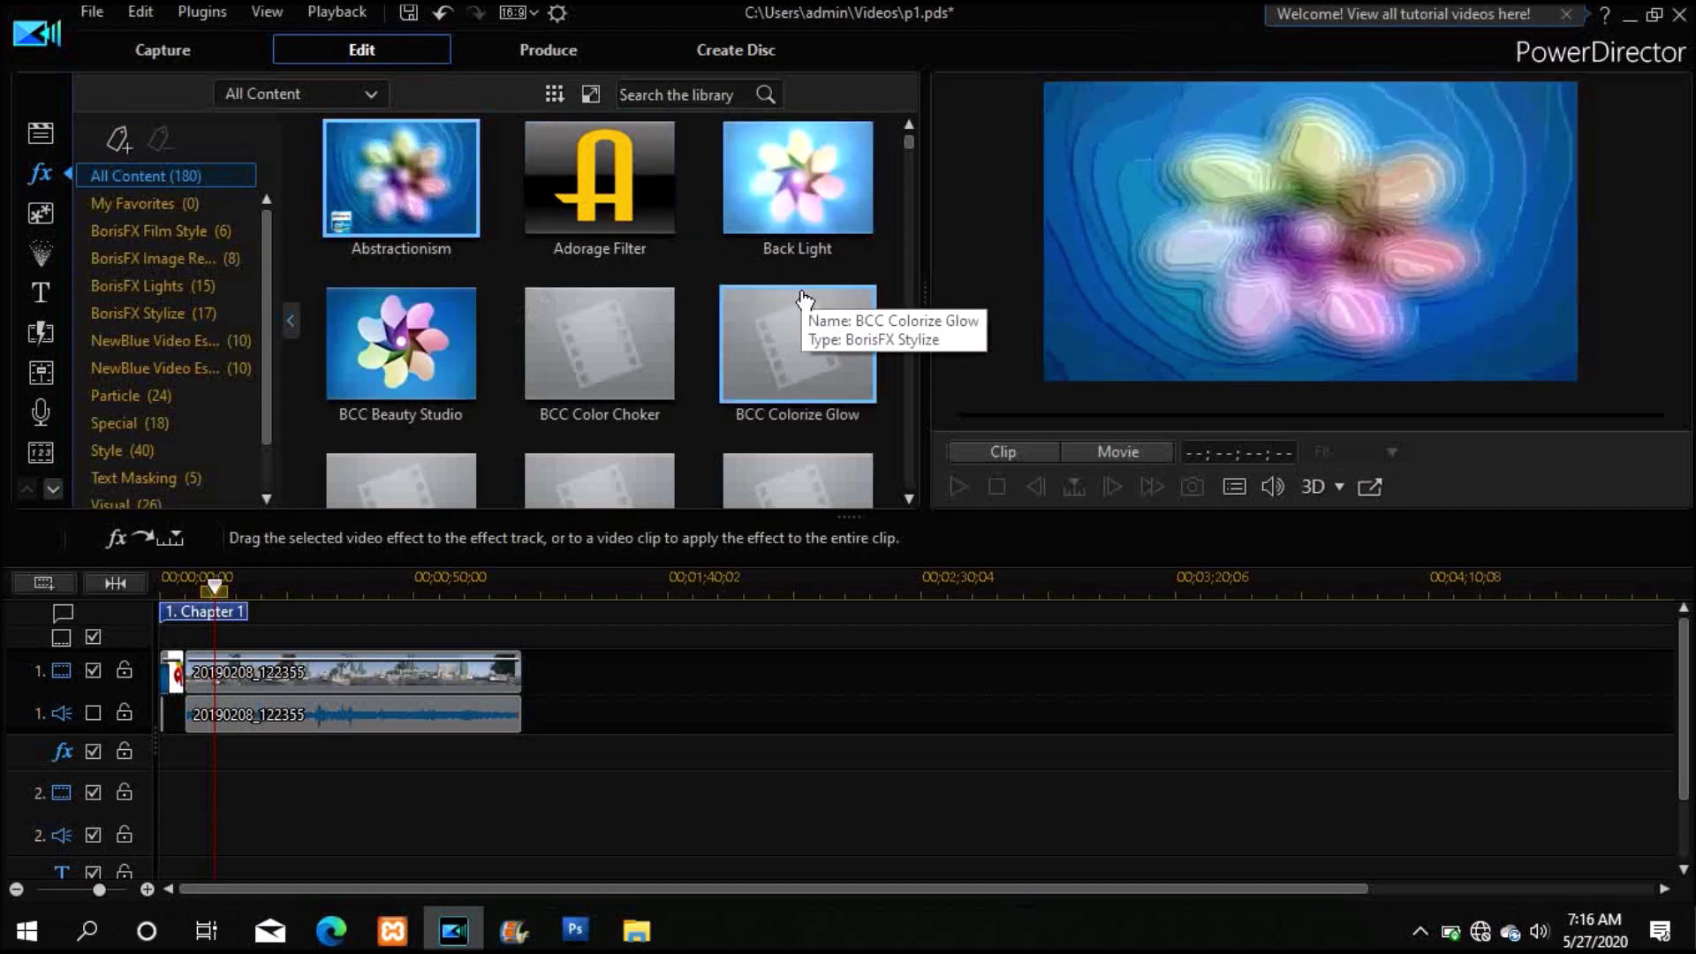
pyautogui.click(459, 352)
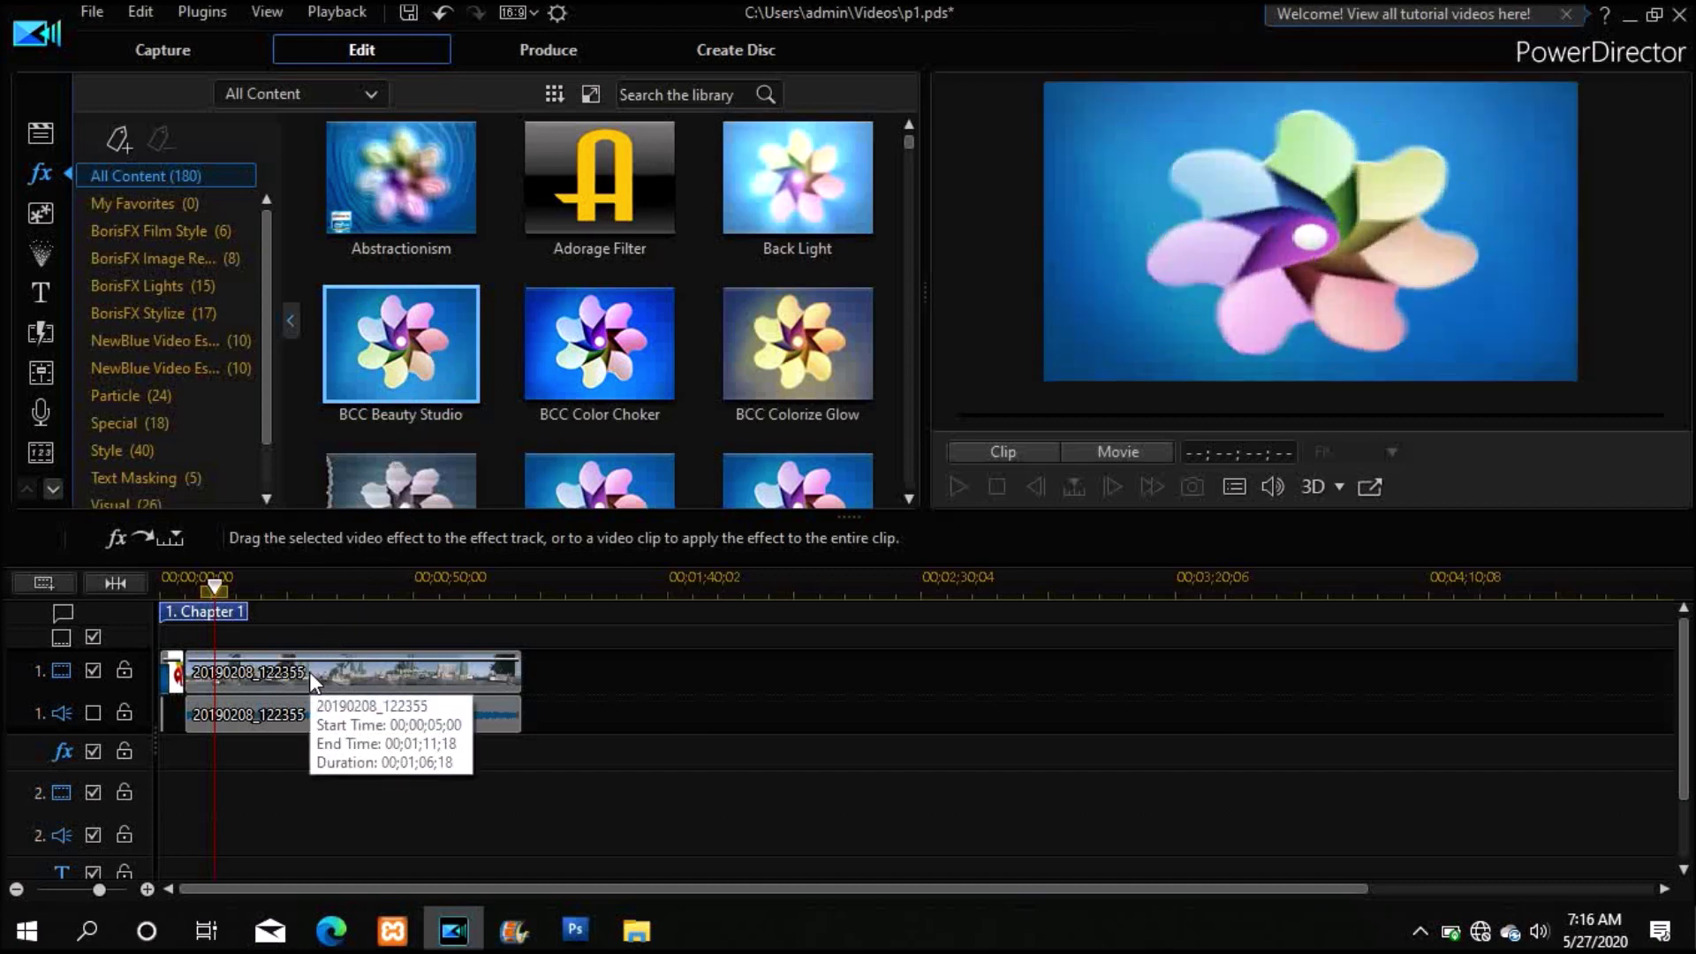
pyautogui.moveTo(369, 400)
pyautogui.mouseDown()
pyautogui.moveTo(353, 393)
pyautogui.moveTo(326, 601)
pyautogui.moveTo(265, 707)
pyautogui.moveTo(281, 685)
pyautogui.mouseUp()
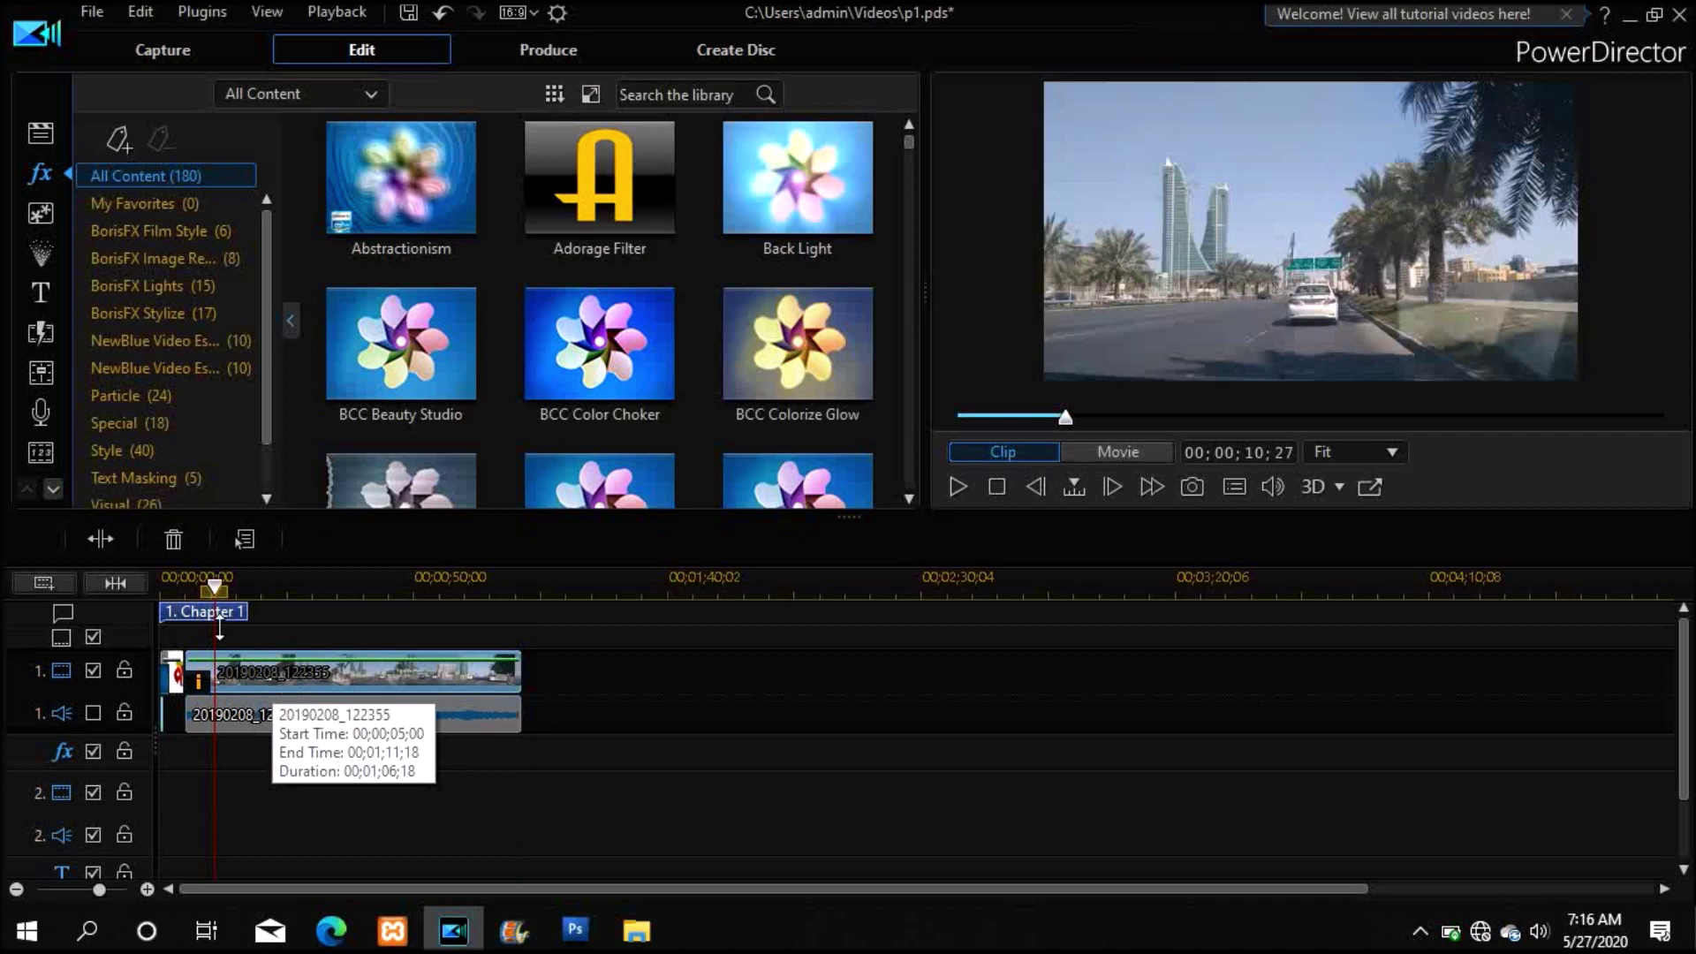
# - Play the movie from the beginning to preview the effect on the clip, and stop playback
pyautogui.moveTo(215, 590); pyautogui.dragTo(186, 587)
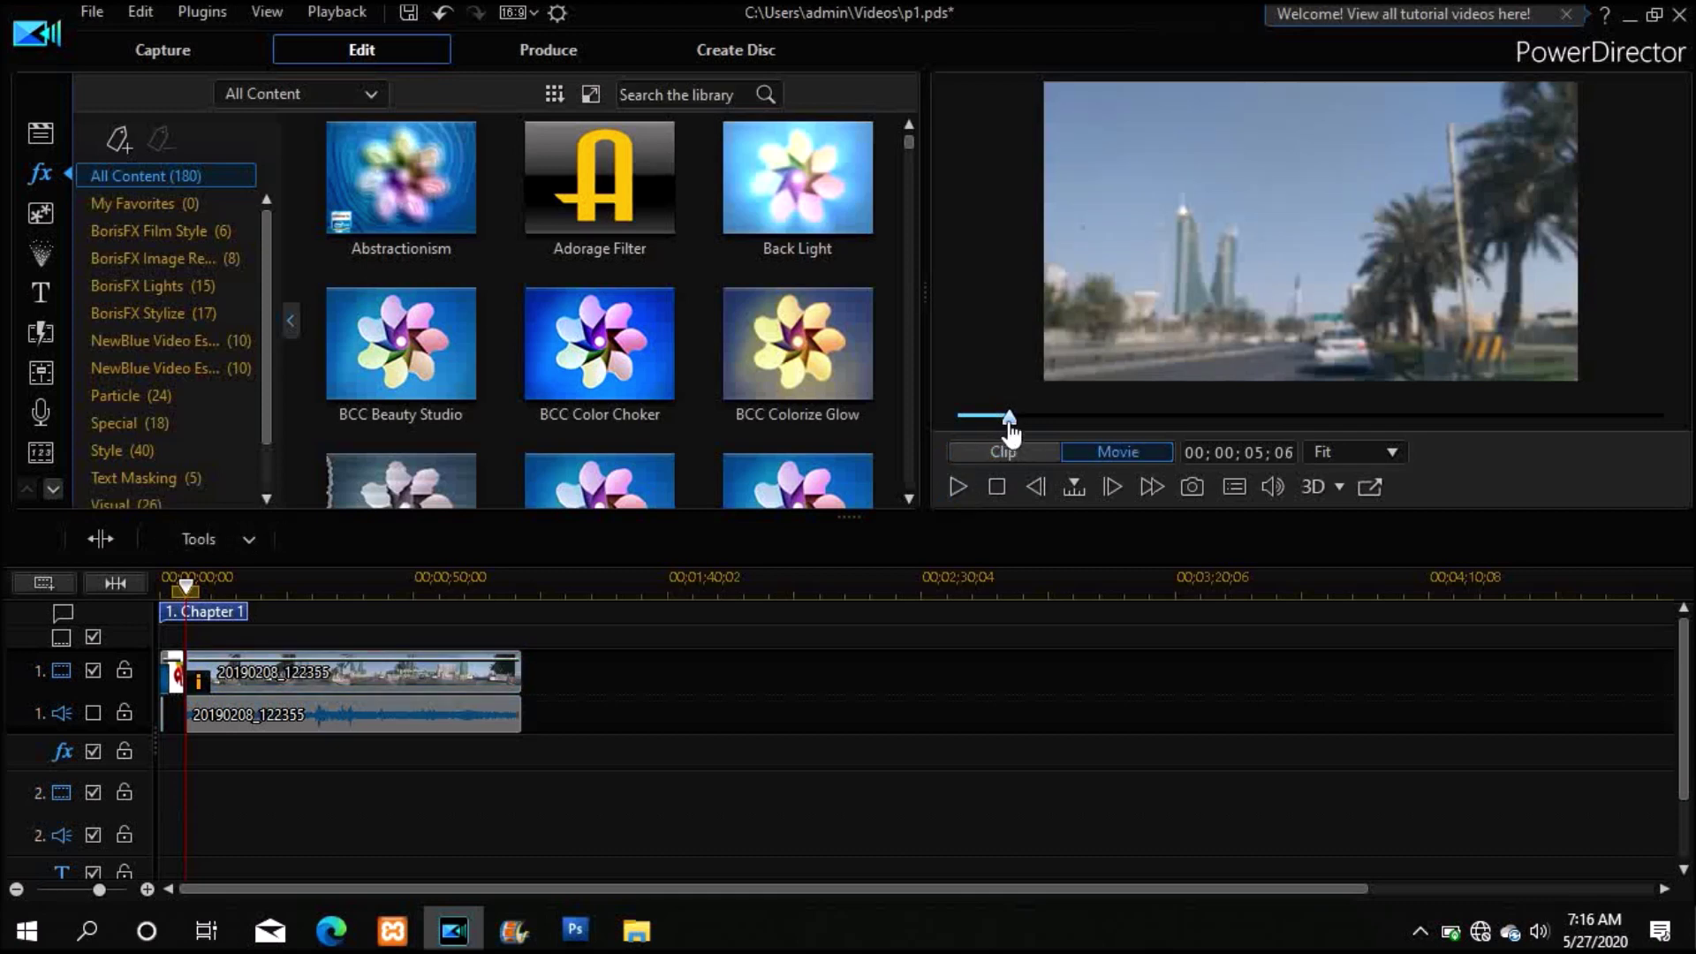
pyautogui.moveTo(1008, 420); pyautogui.dragTo(952, 435)
pyautogui.click(959, 488)
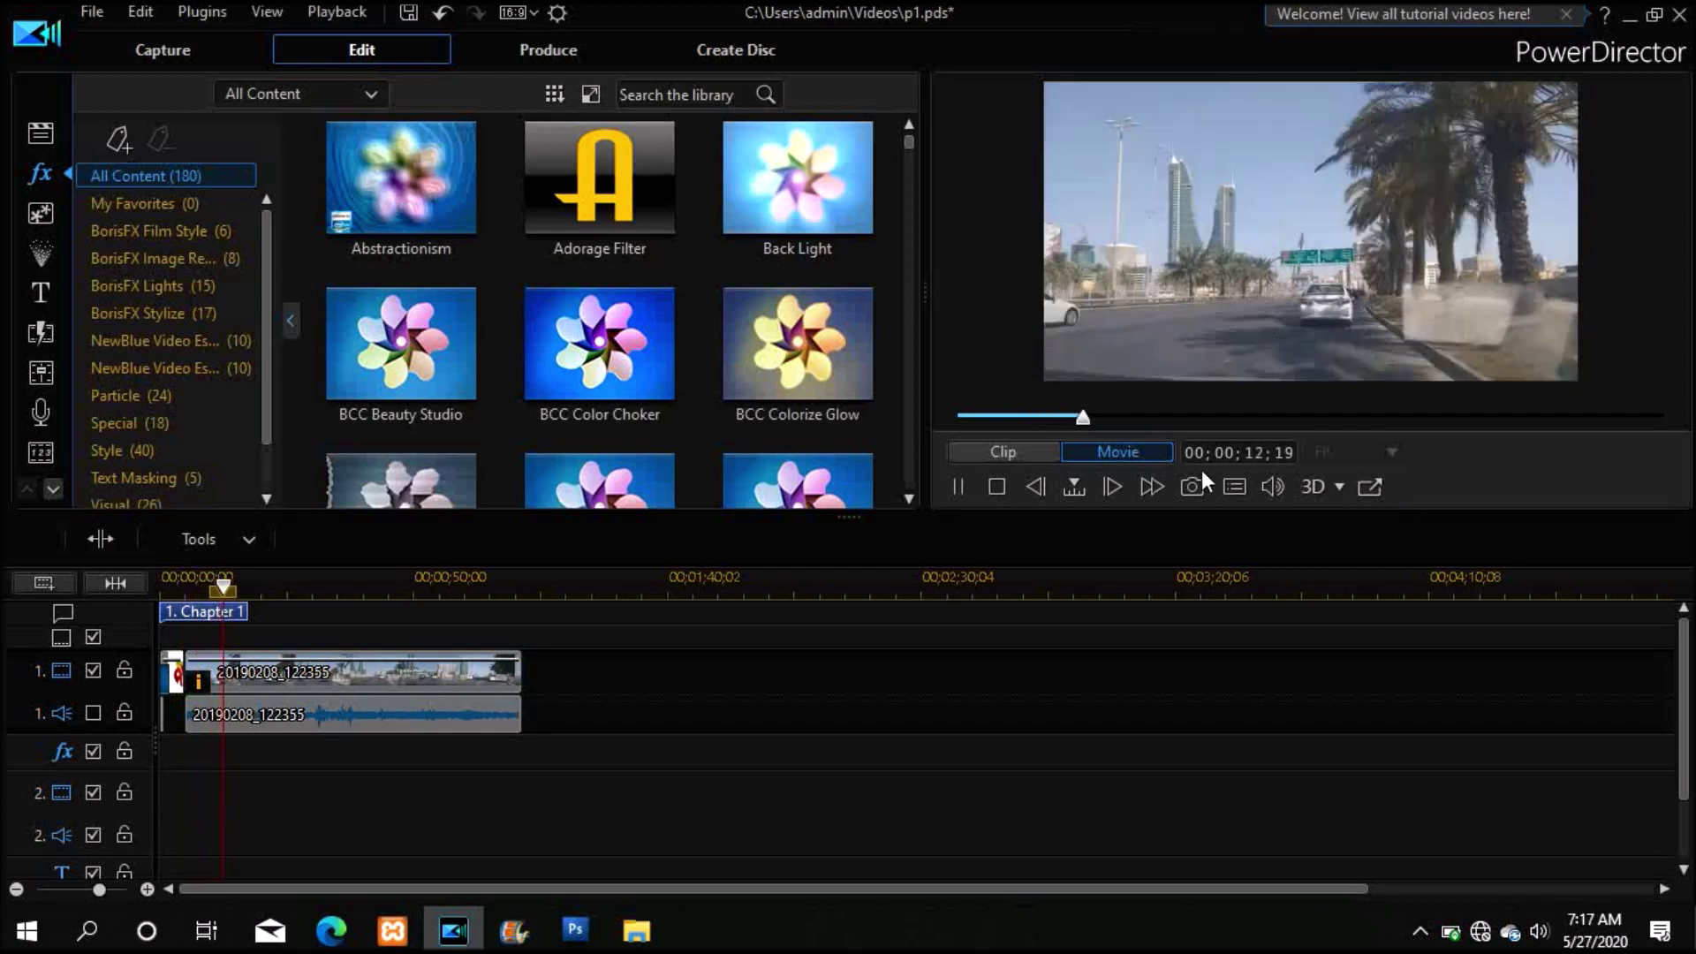
pyautogui.click(995, 487)
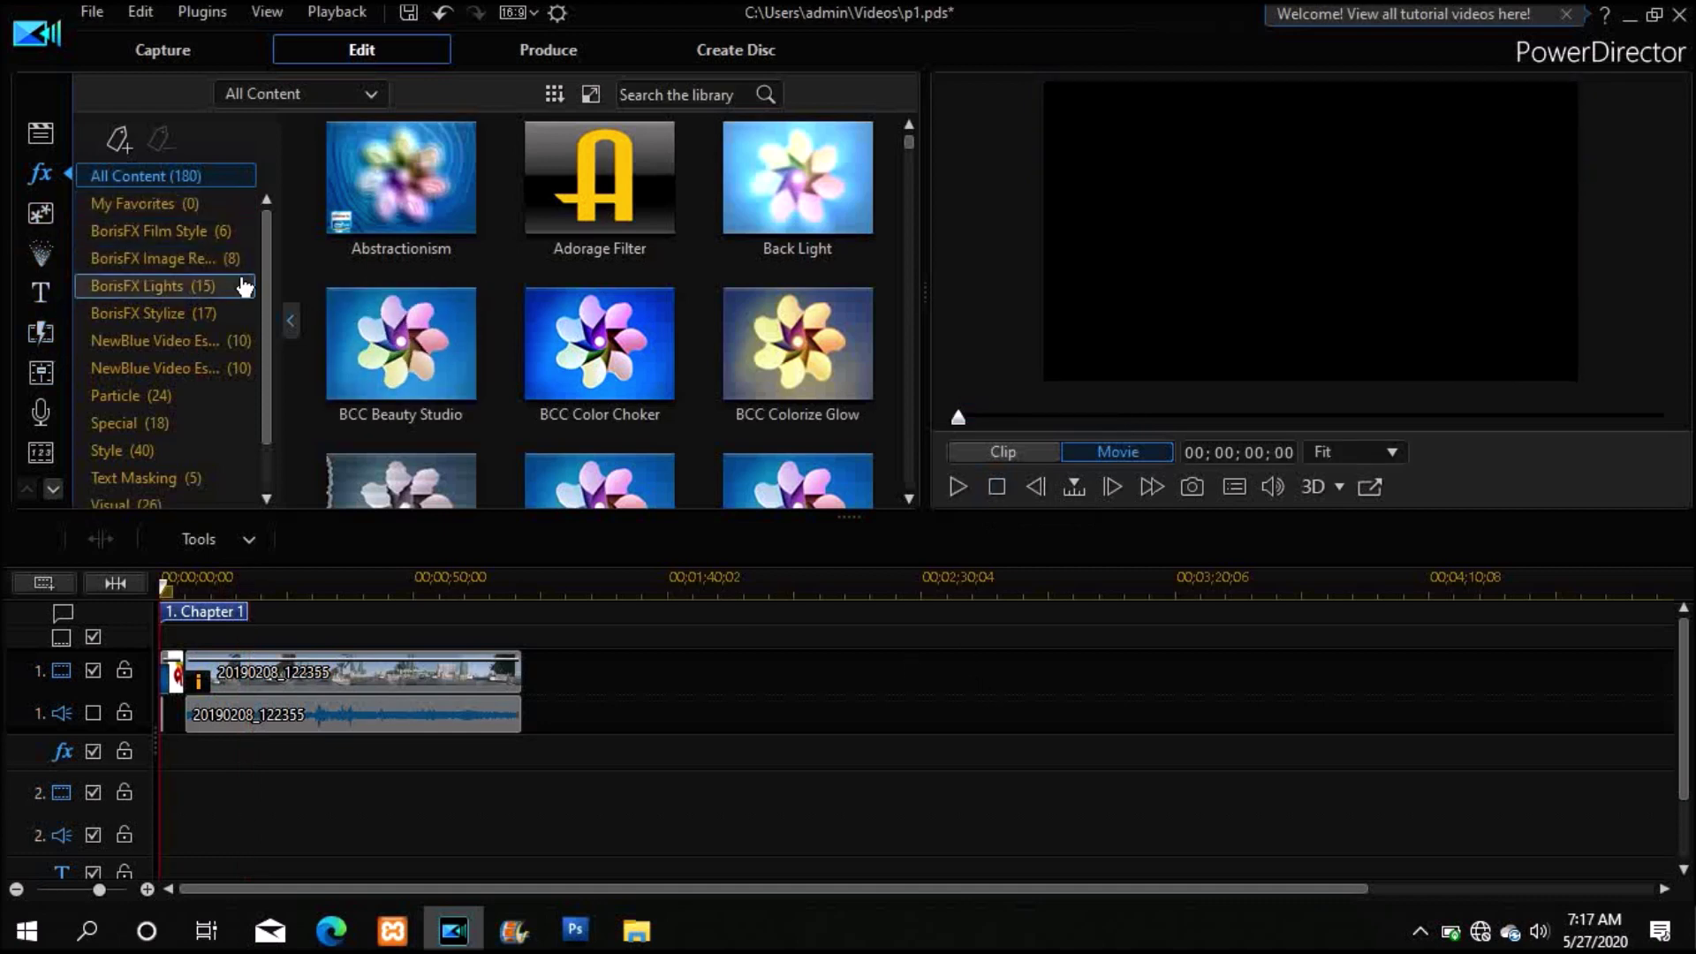
pyautogui.click(34, 217)
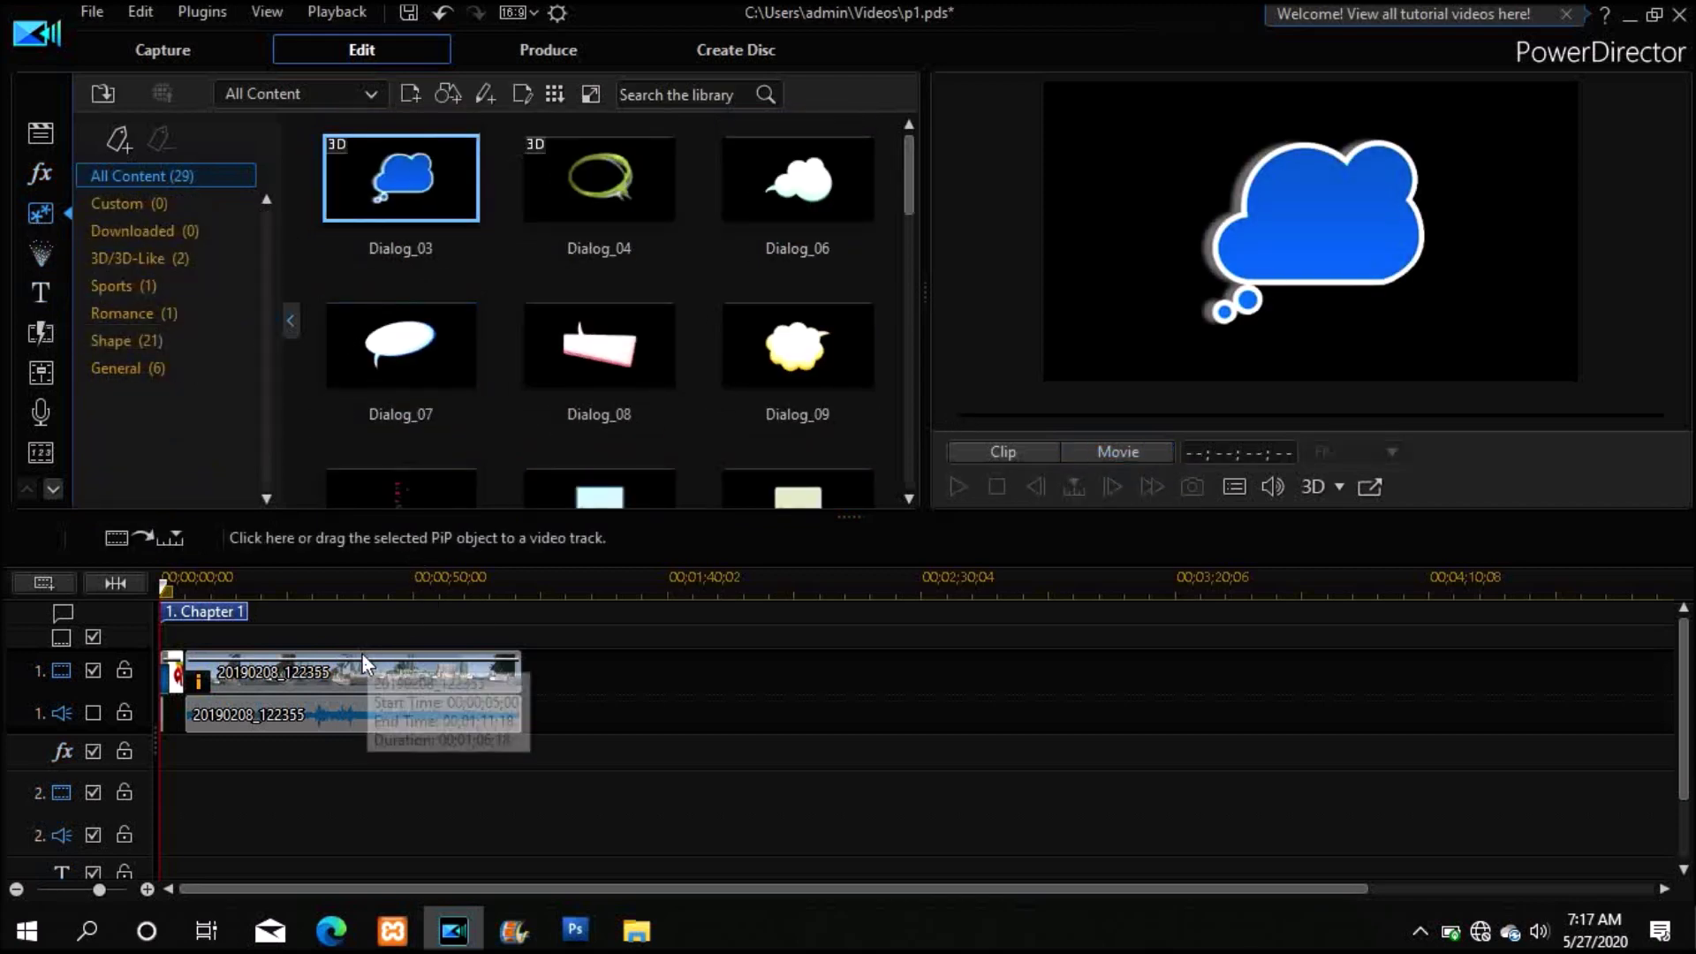
pyautogui.click(211, 680)
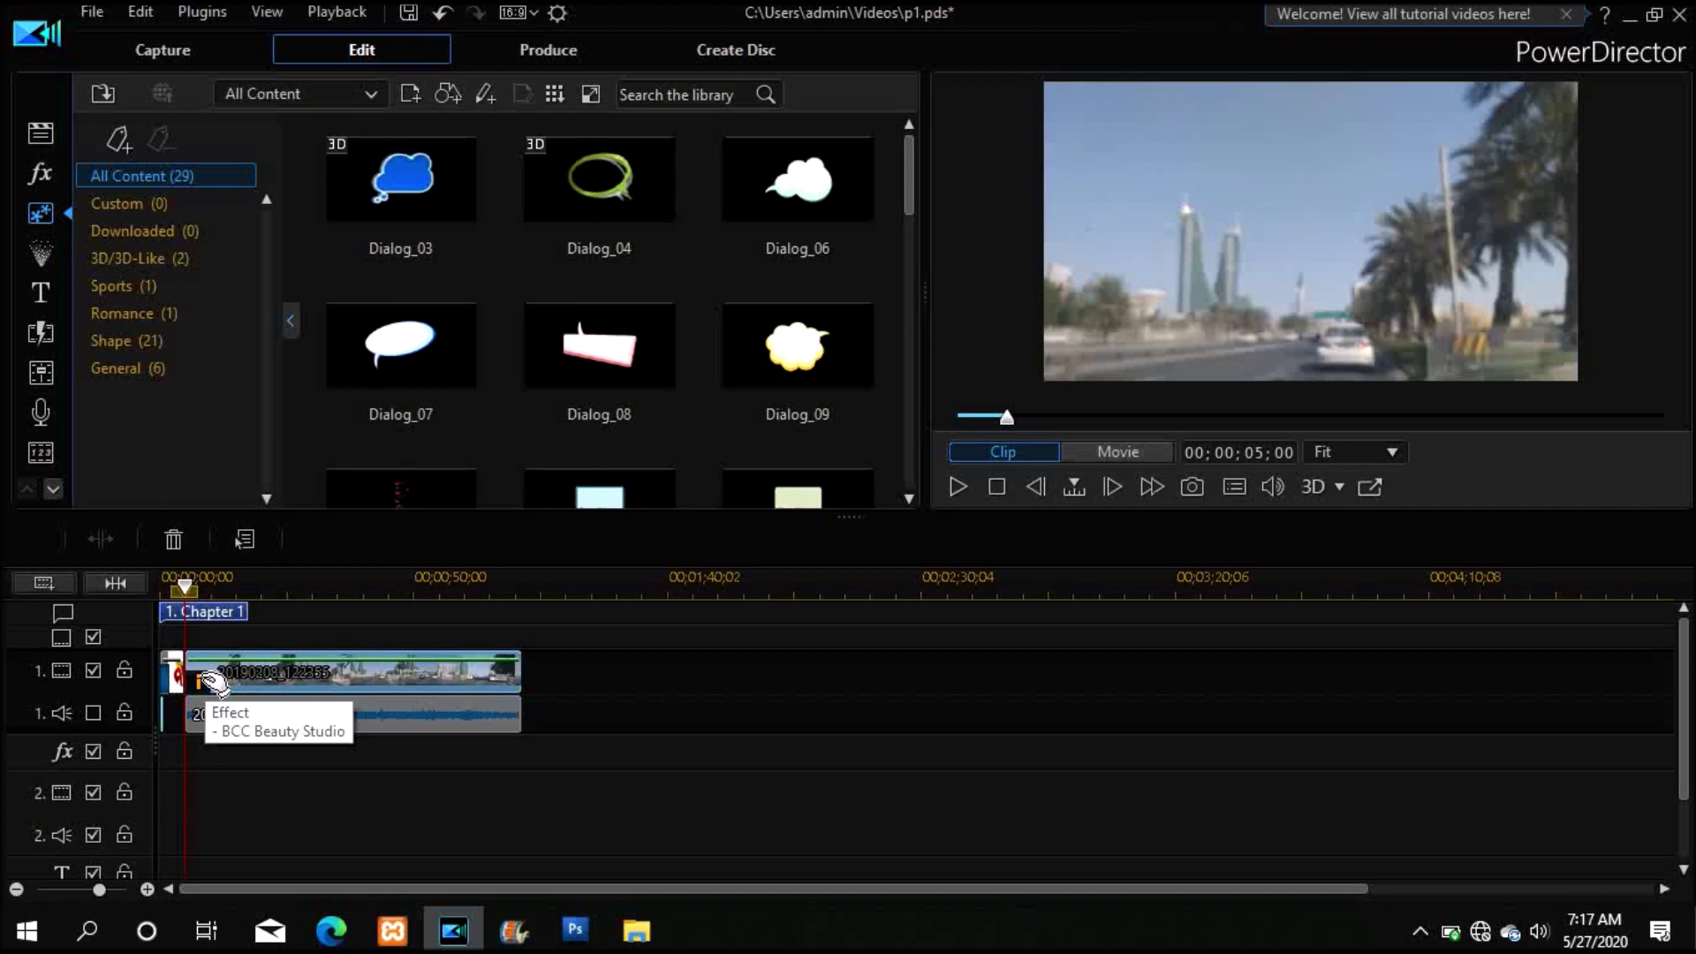
pyautogui.rightClick(210, 680)
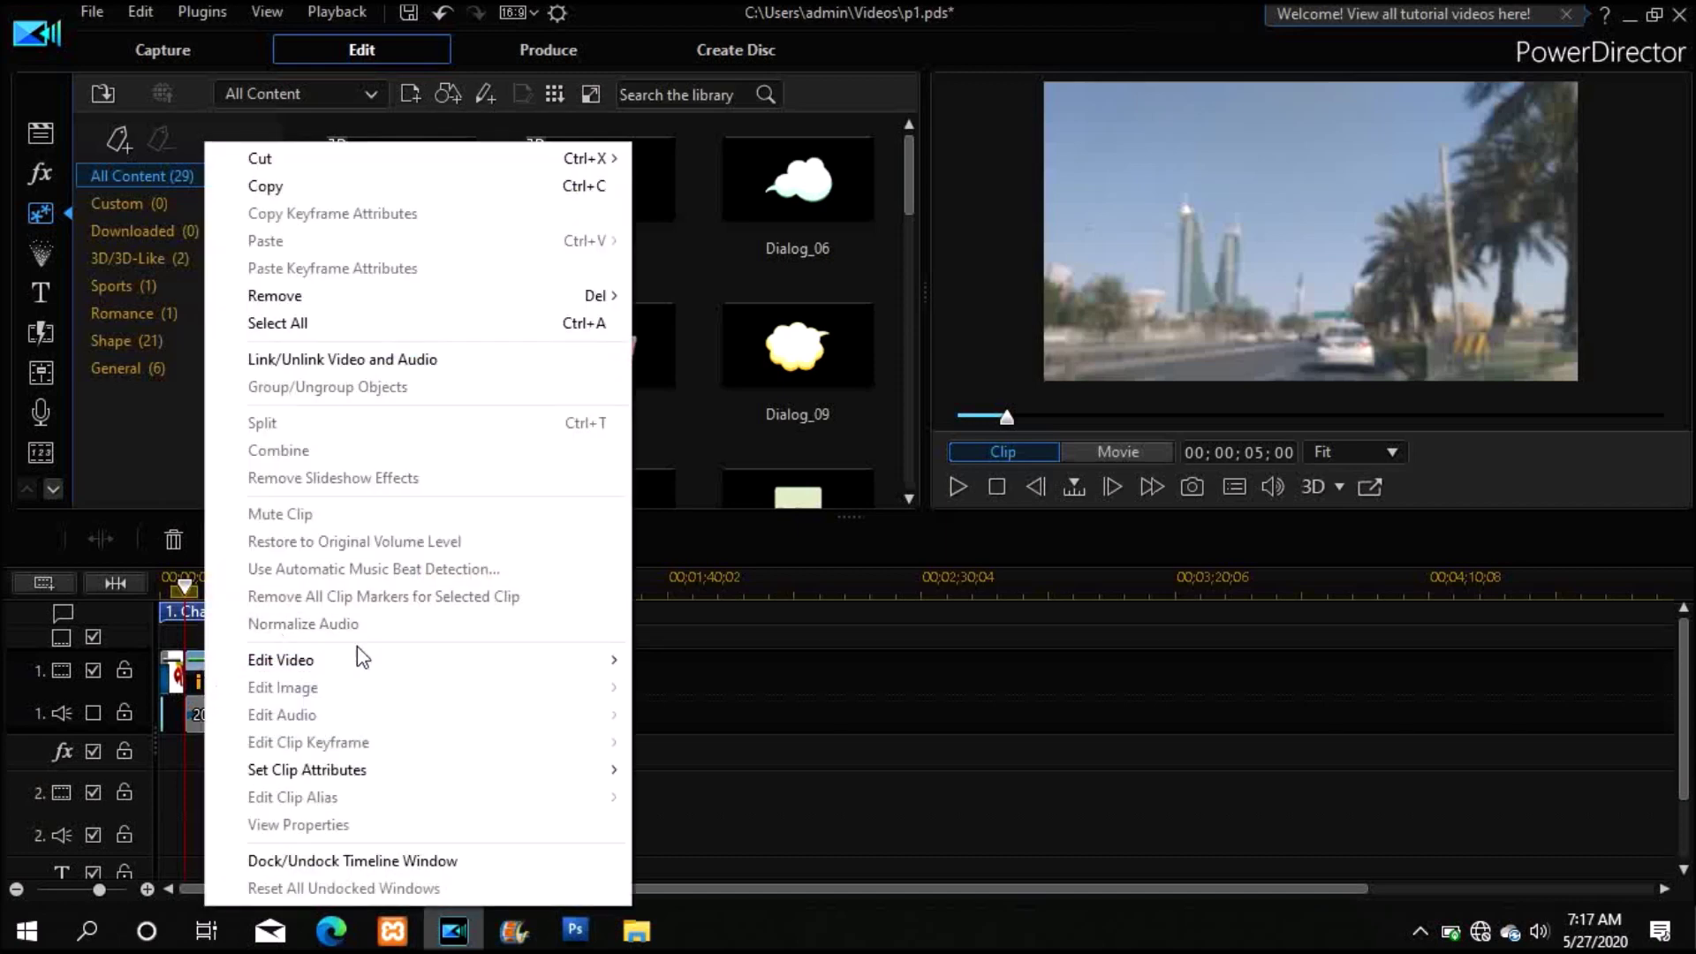
pyautogui.moveTo(366, 299)
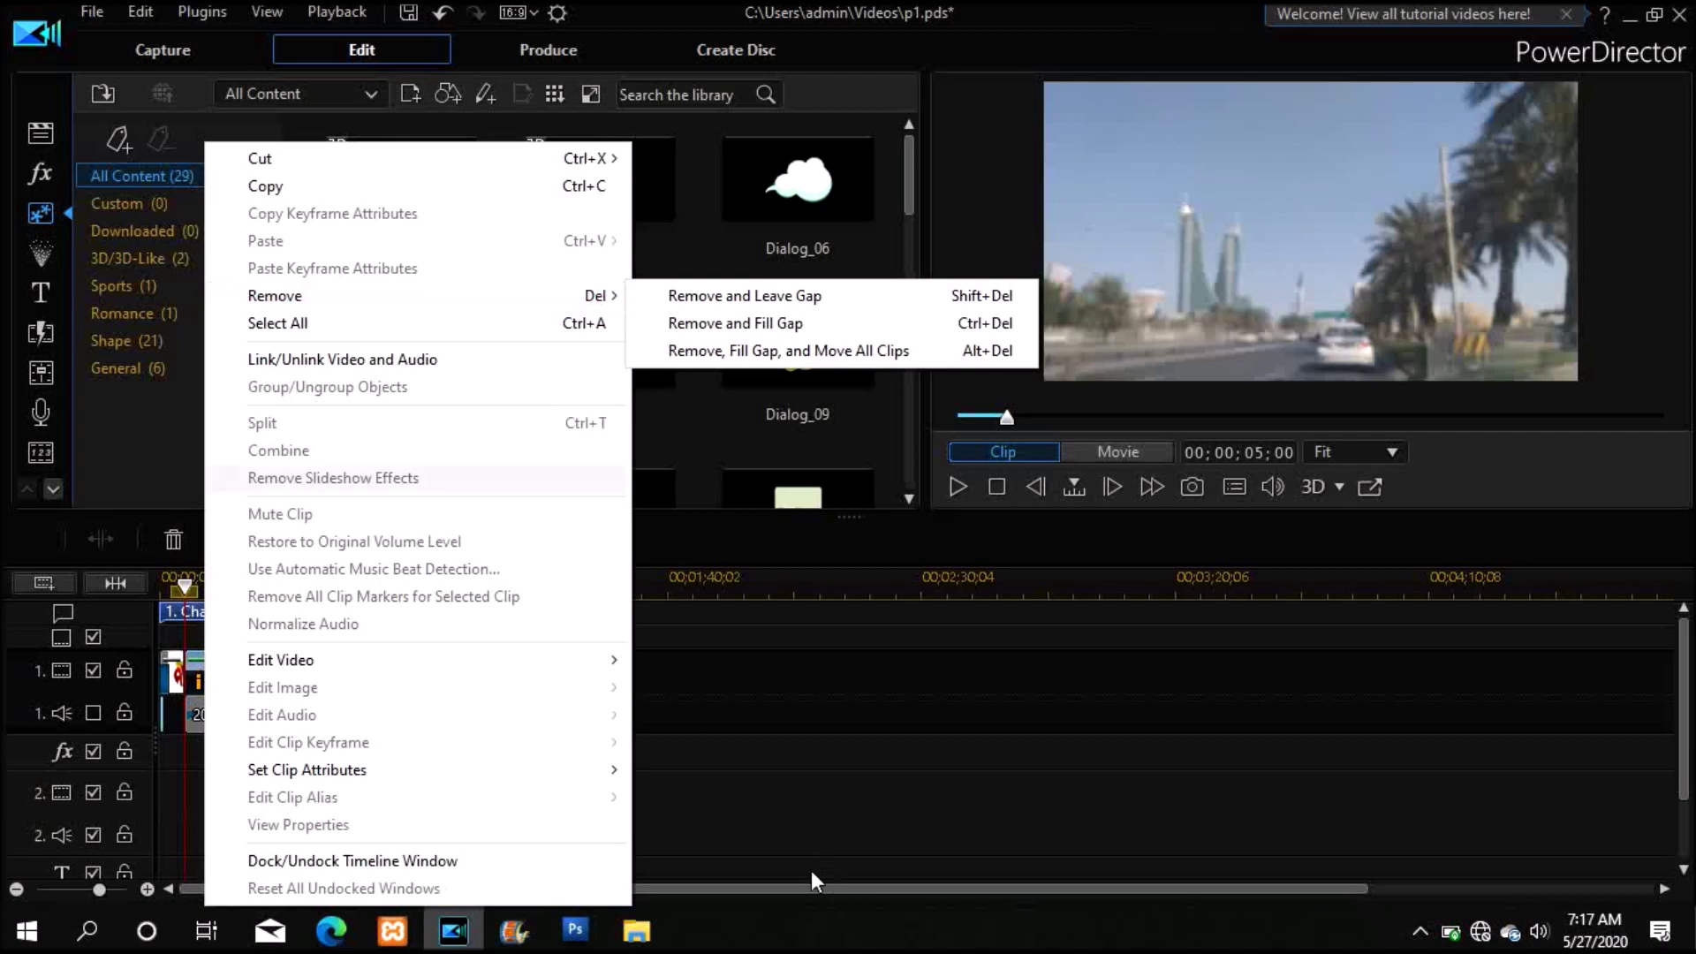
pyautogui.click(756, 788)
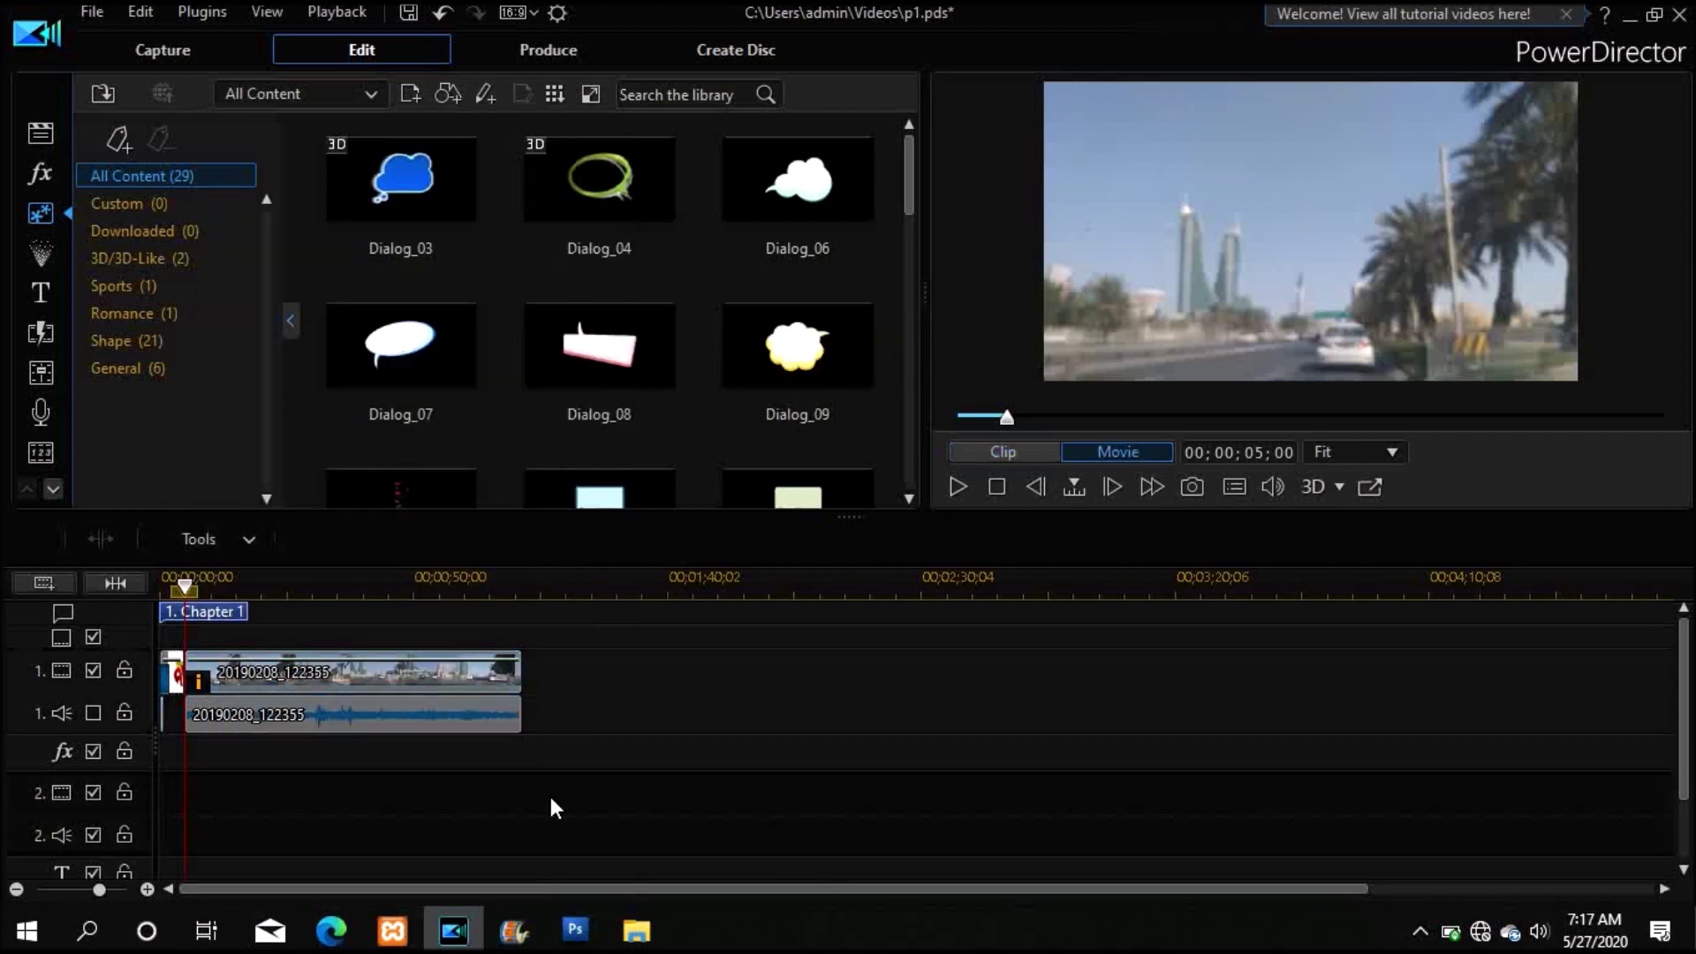
# - Enable fade-in and fade-out on the 20190208_122355 video clip
pyautogui.rightClick(456, 680)
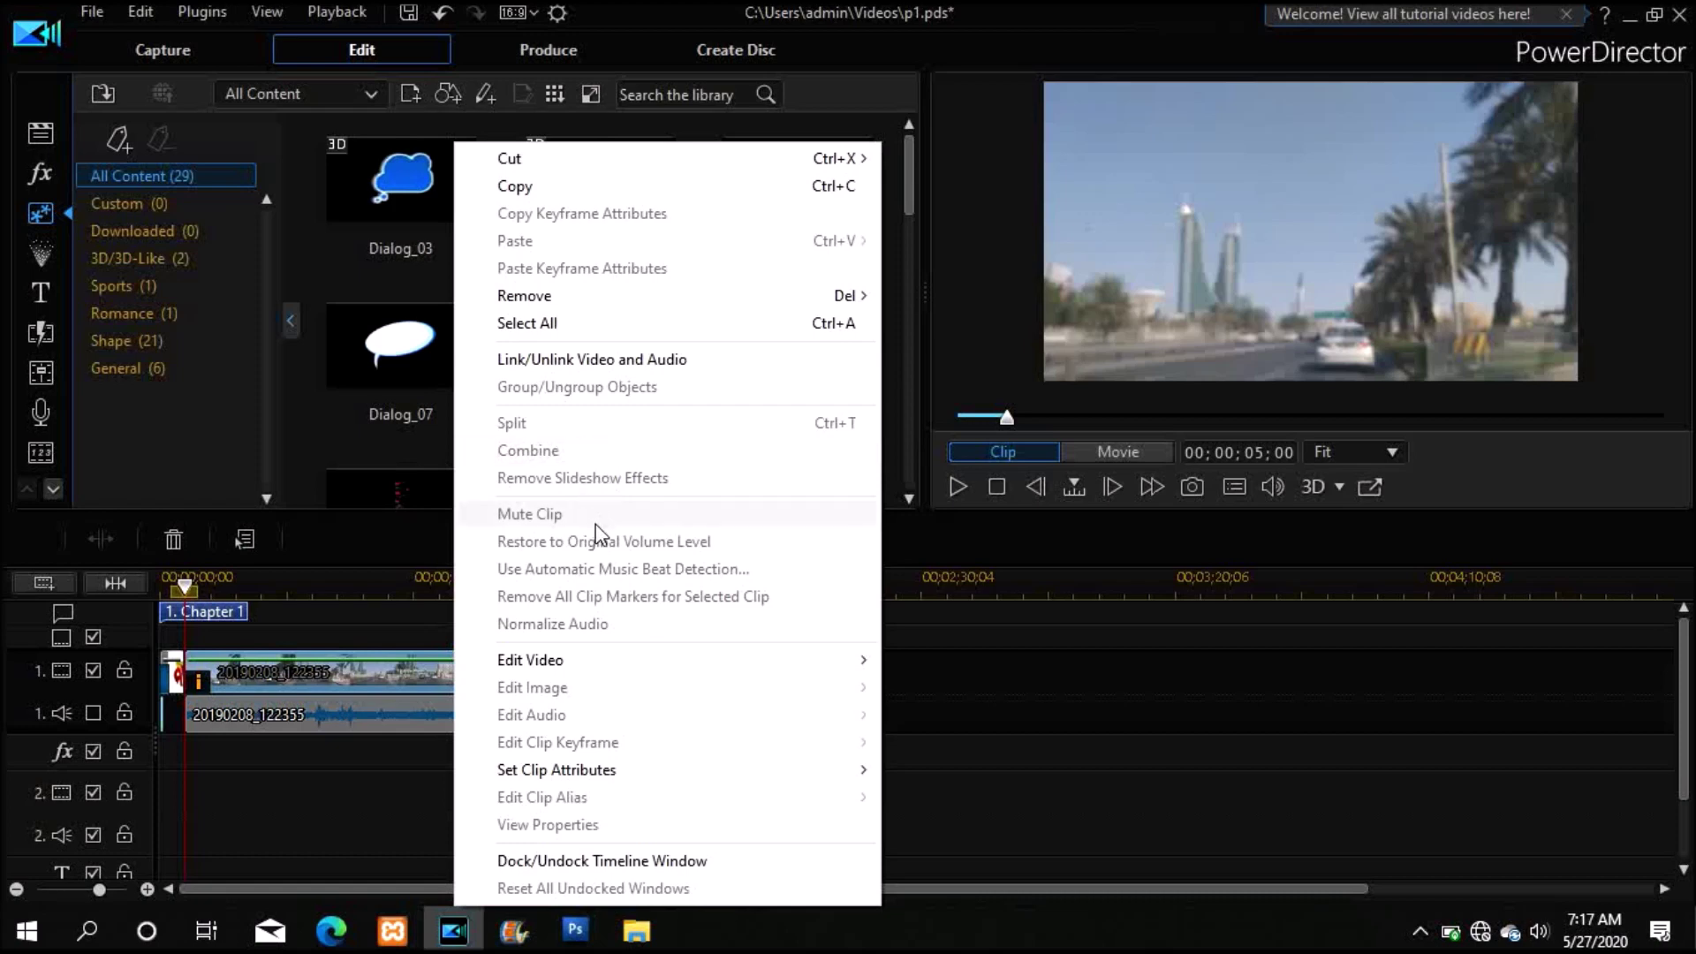
pyautogui.moveTo(579, 658)
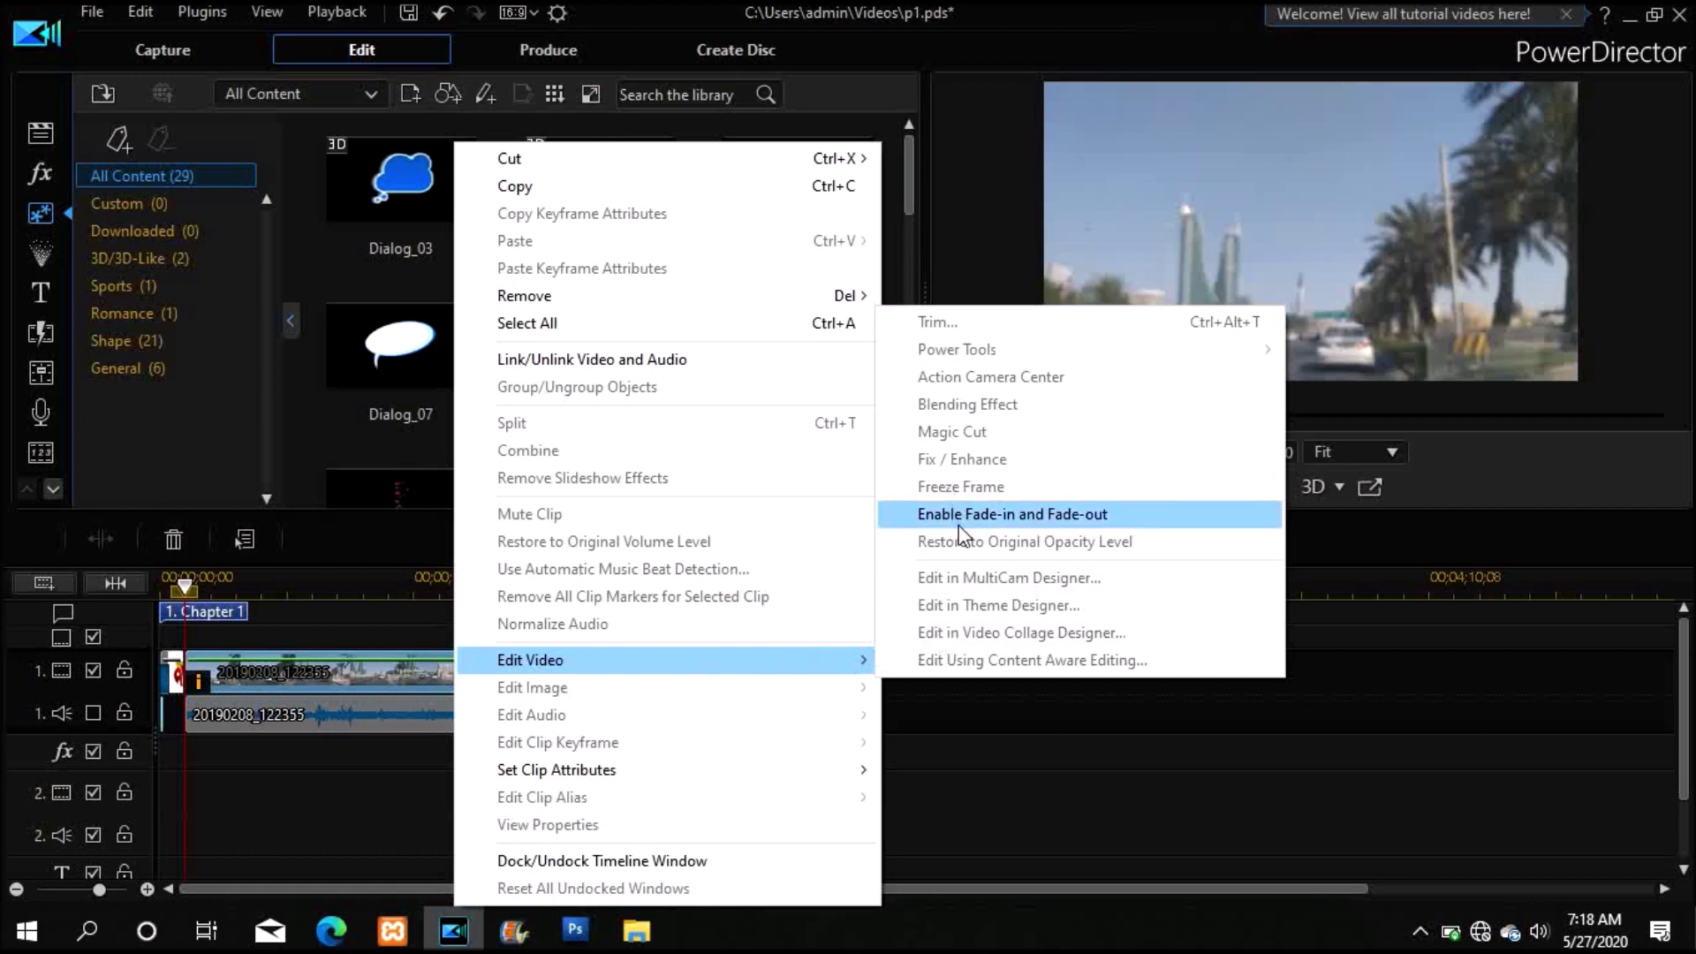
pyautogui.click(1071, 521)
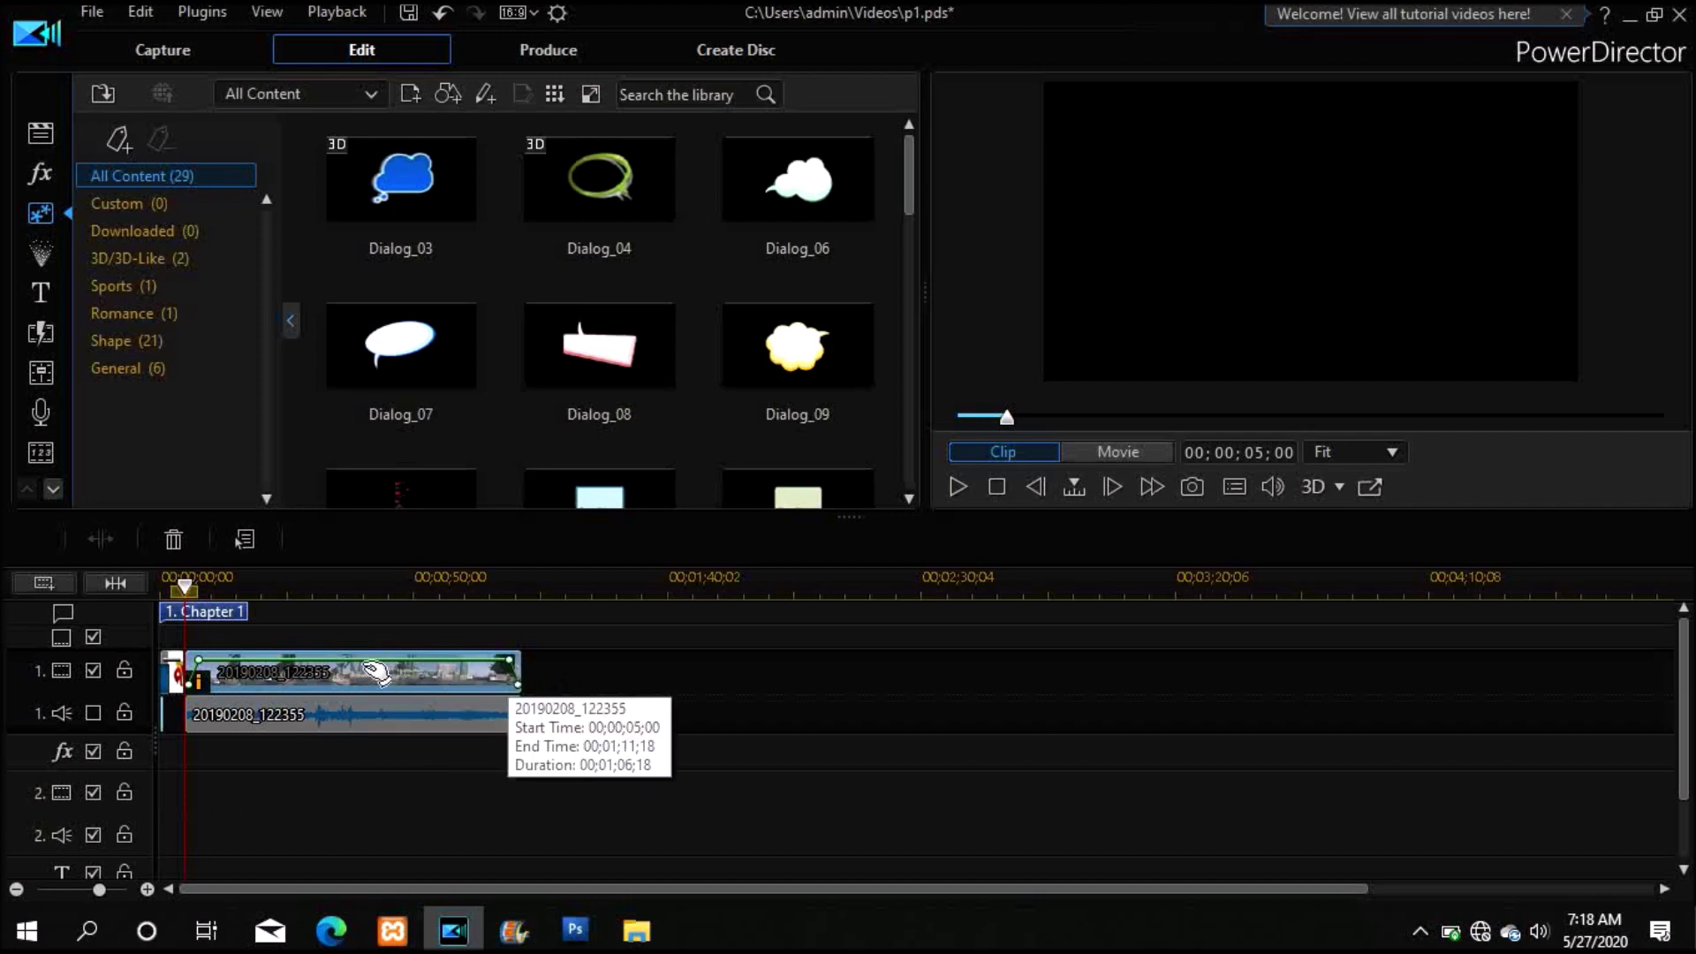
# - Play the movie from the start of the video clip to preview its fade-in
pyautogui.click(957, 487)
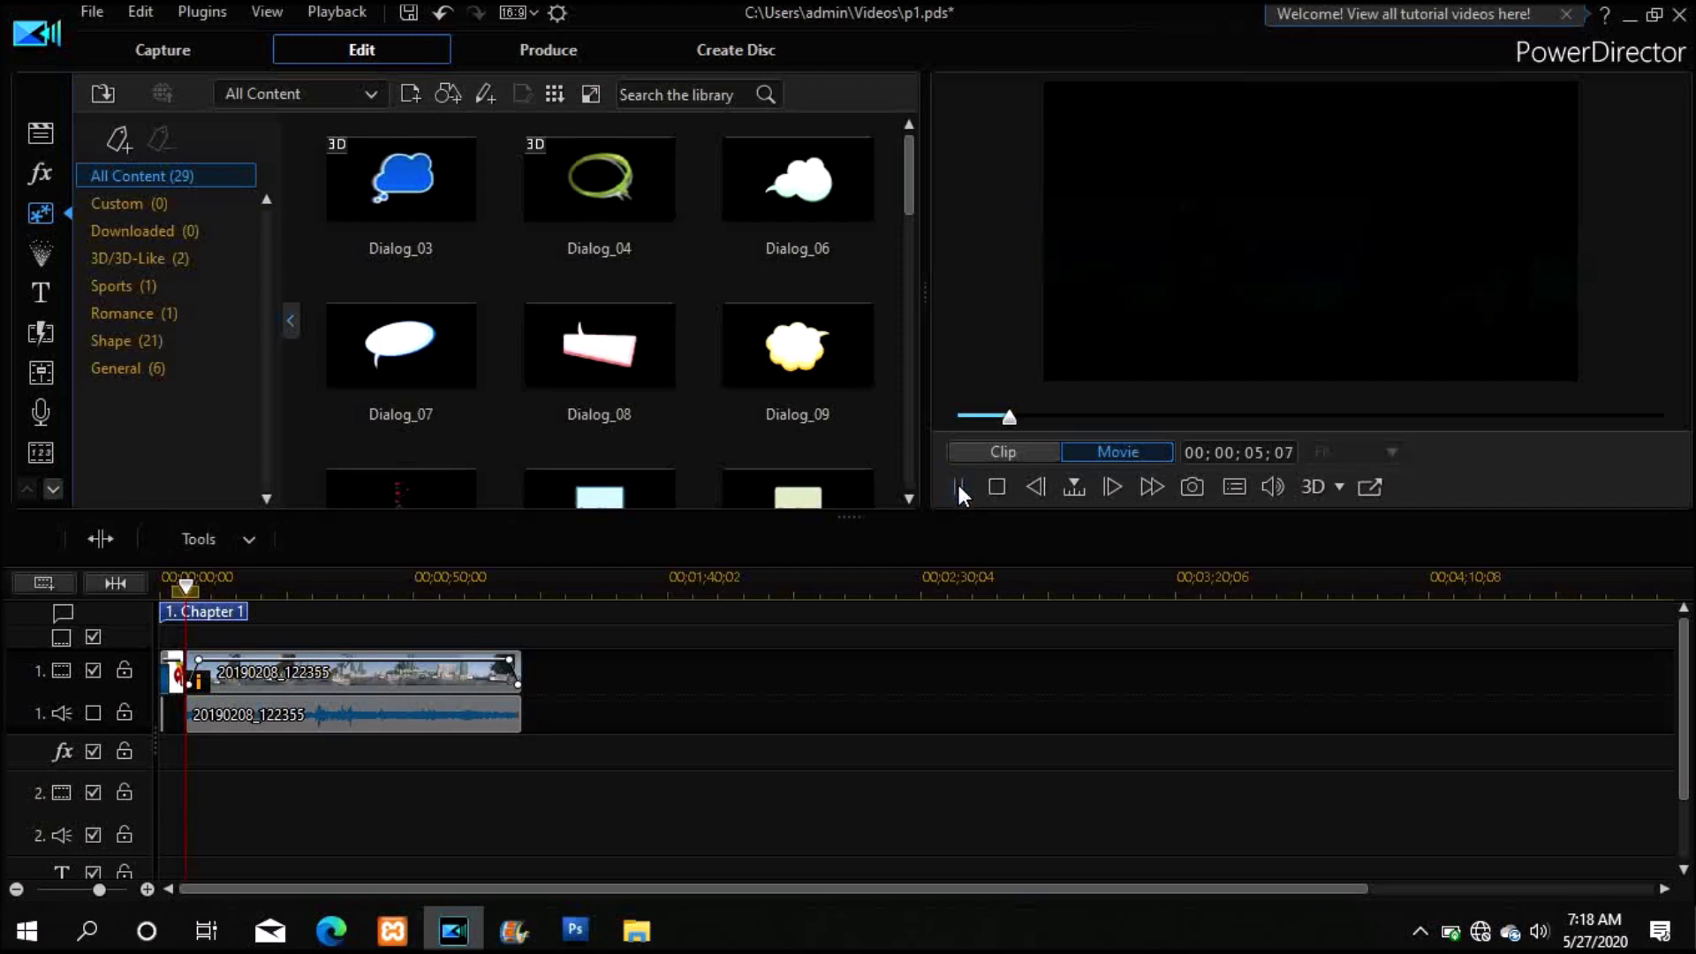
pyautogui.click(958, 486)
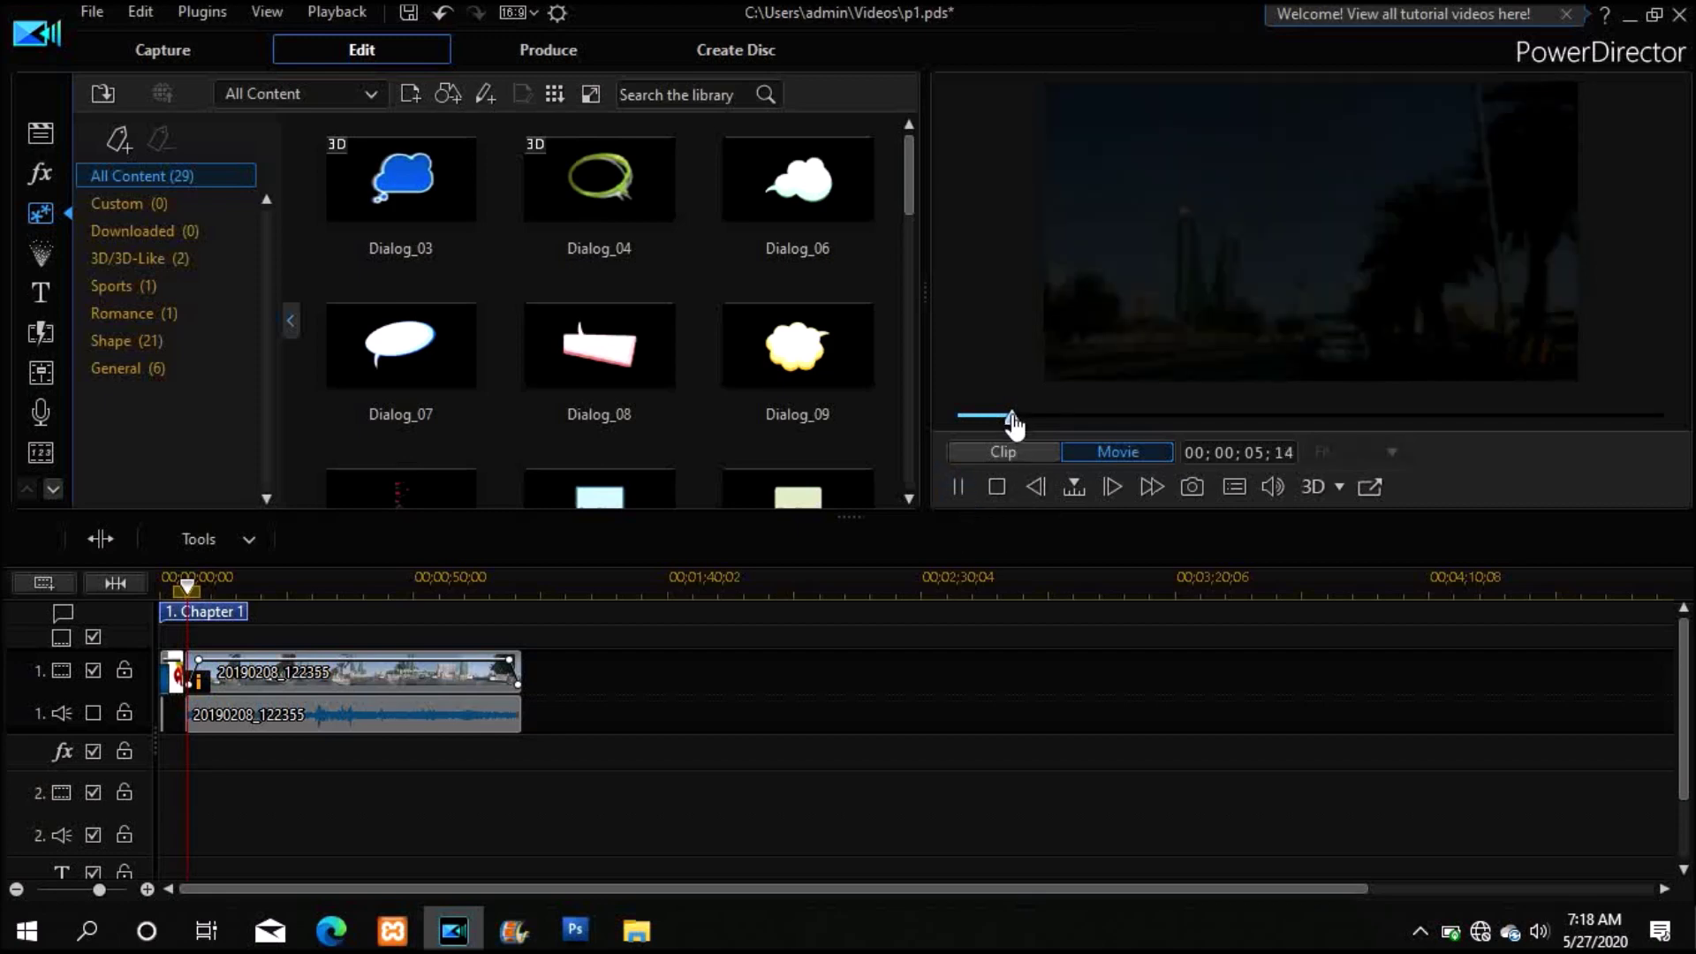
pyautogui.press('space')
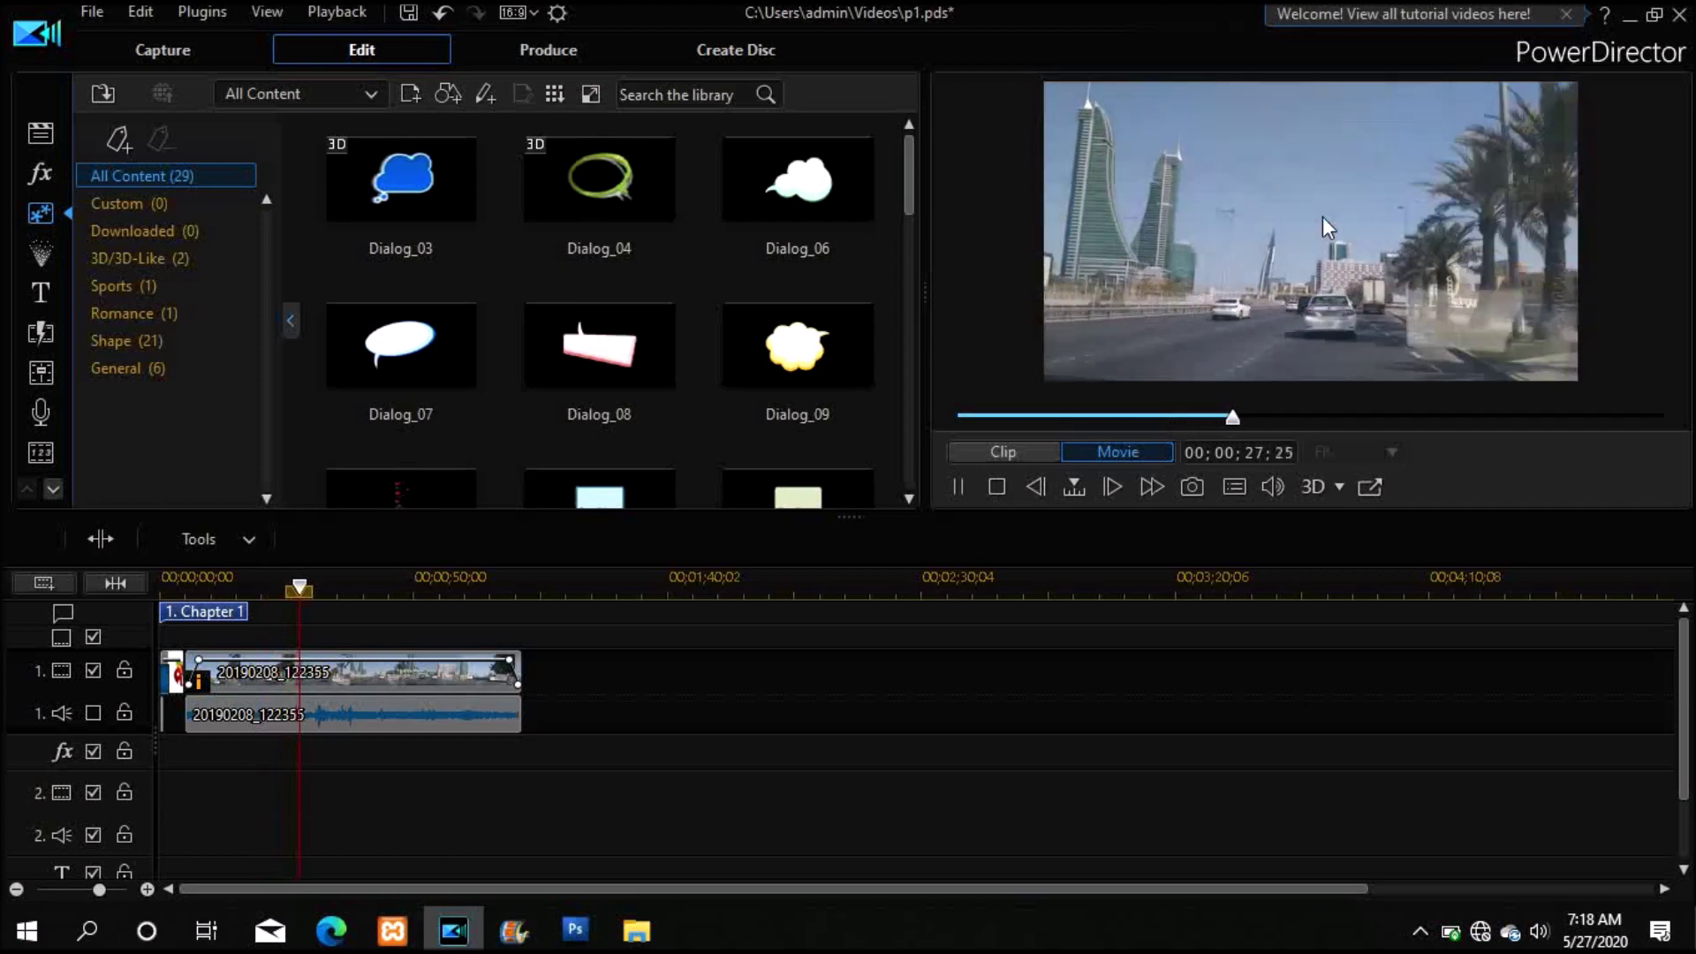
# - Stop the preview and adjust the fade-out and fade-in opacity keyframes on the 20190208_122355 video clip
pyautogui.click(997, 487)
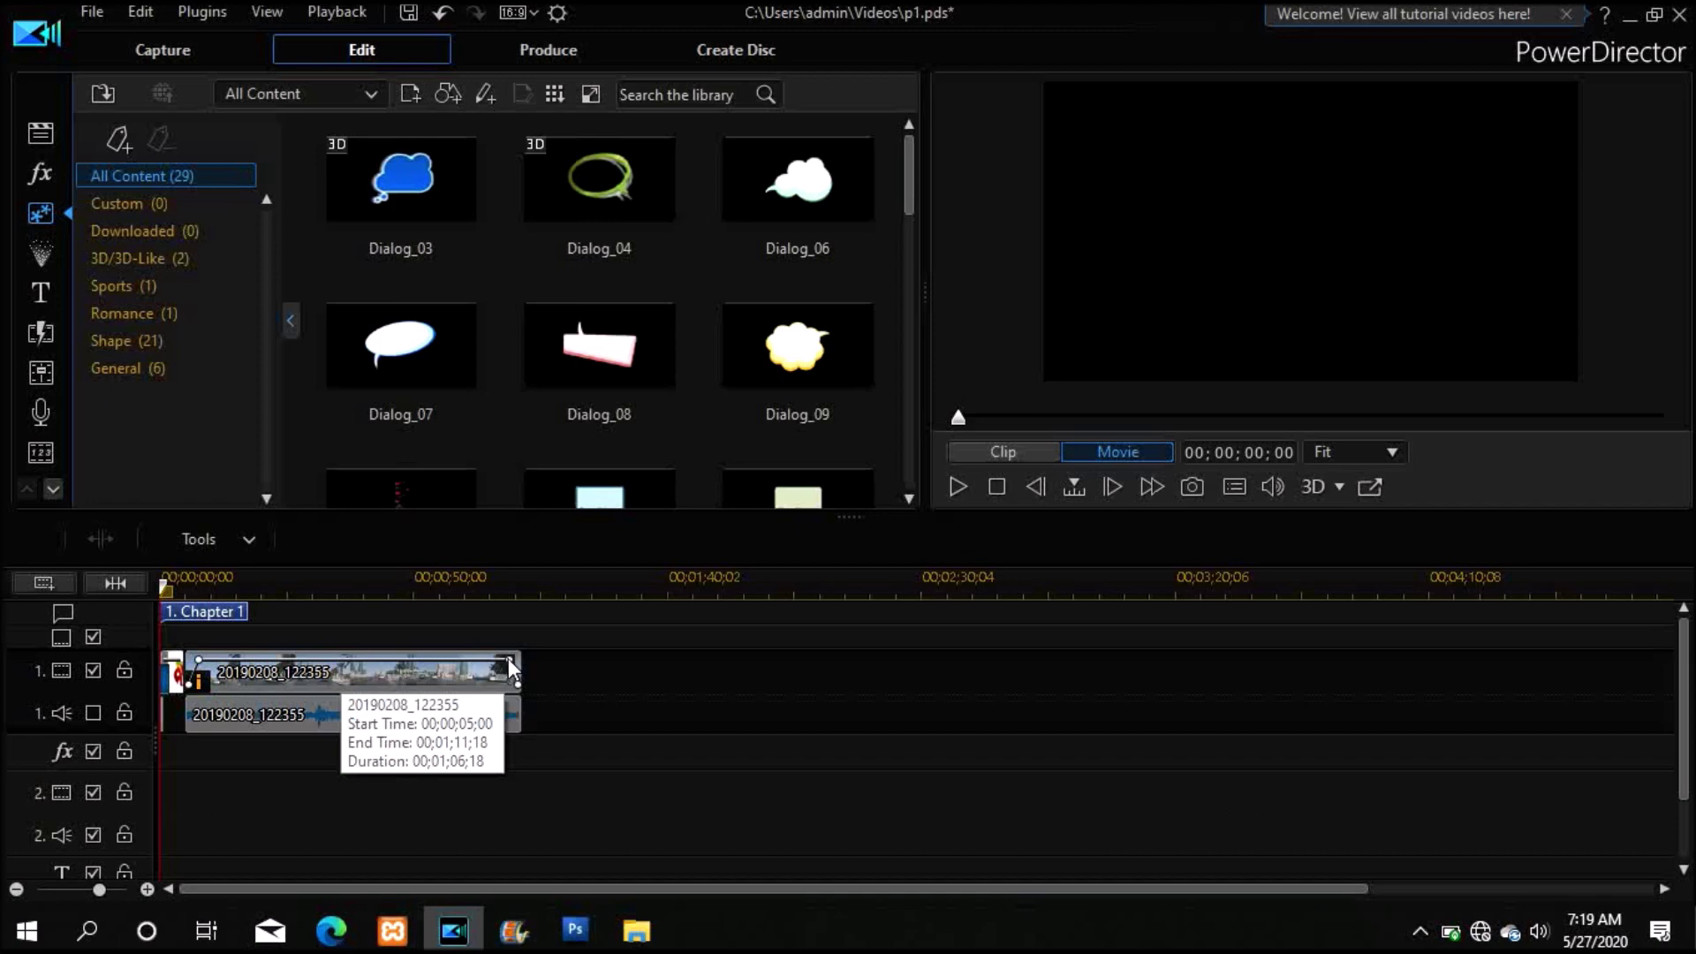
pyautogui.click(509, 656)
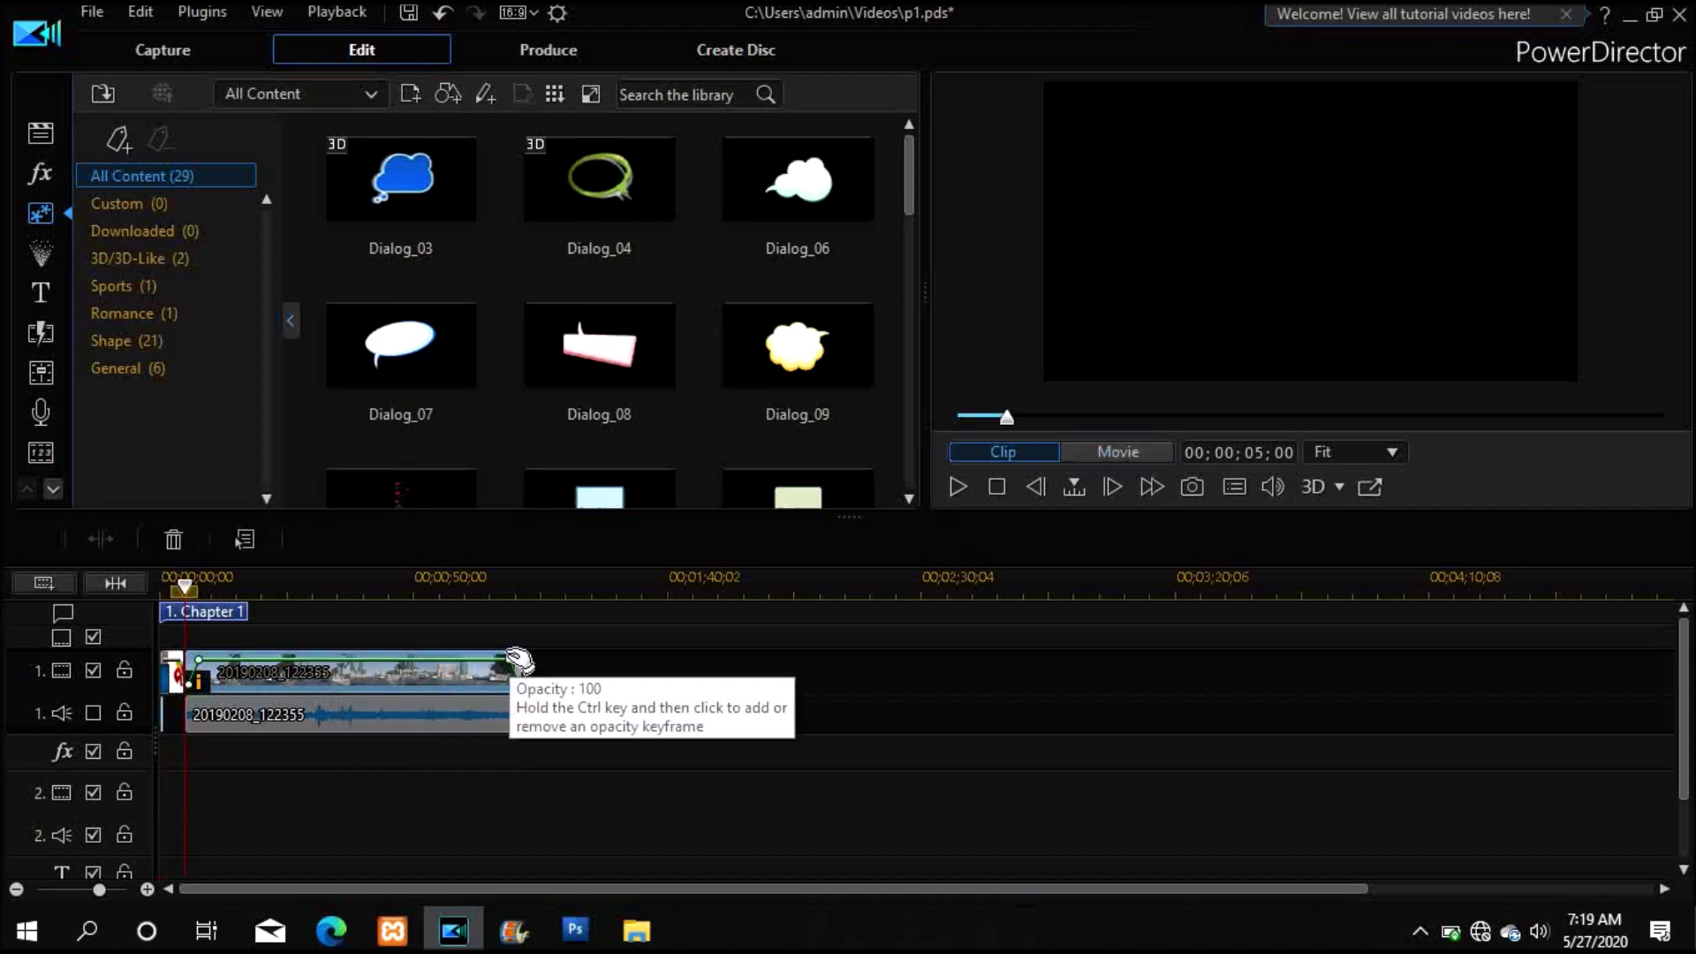
pyautogui.moveTo(511, 664); pyautogui.dragTo(514, 671)
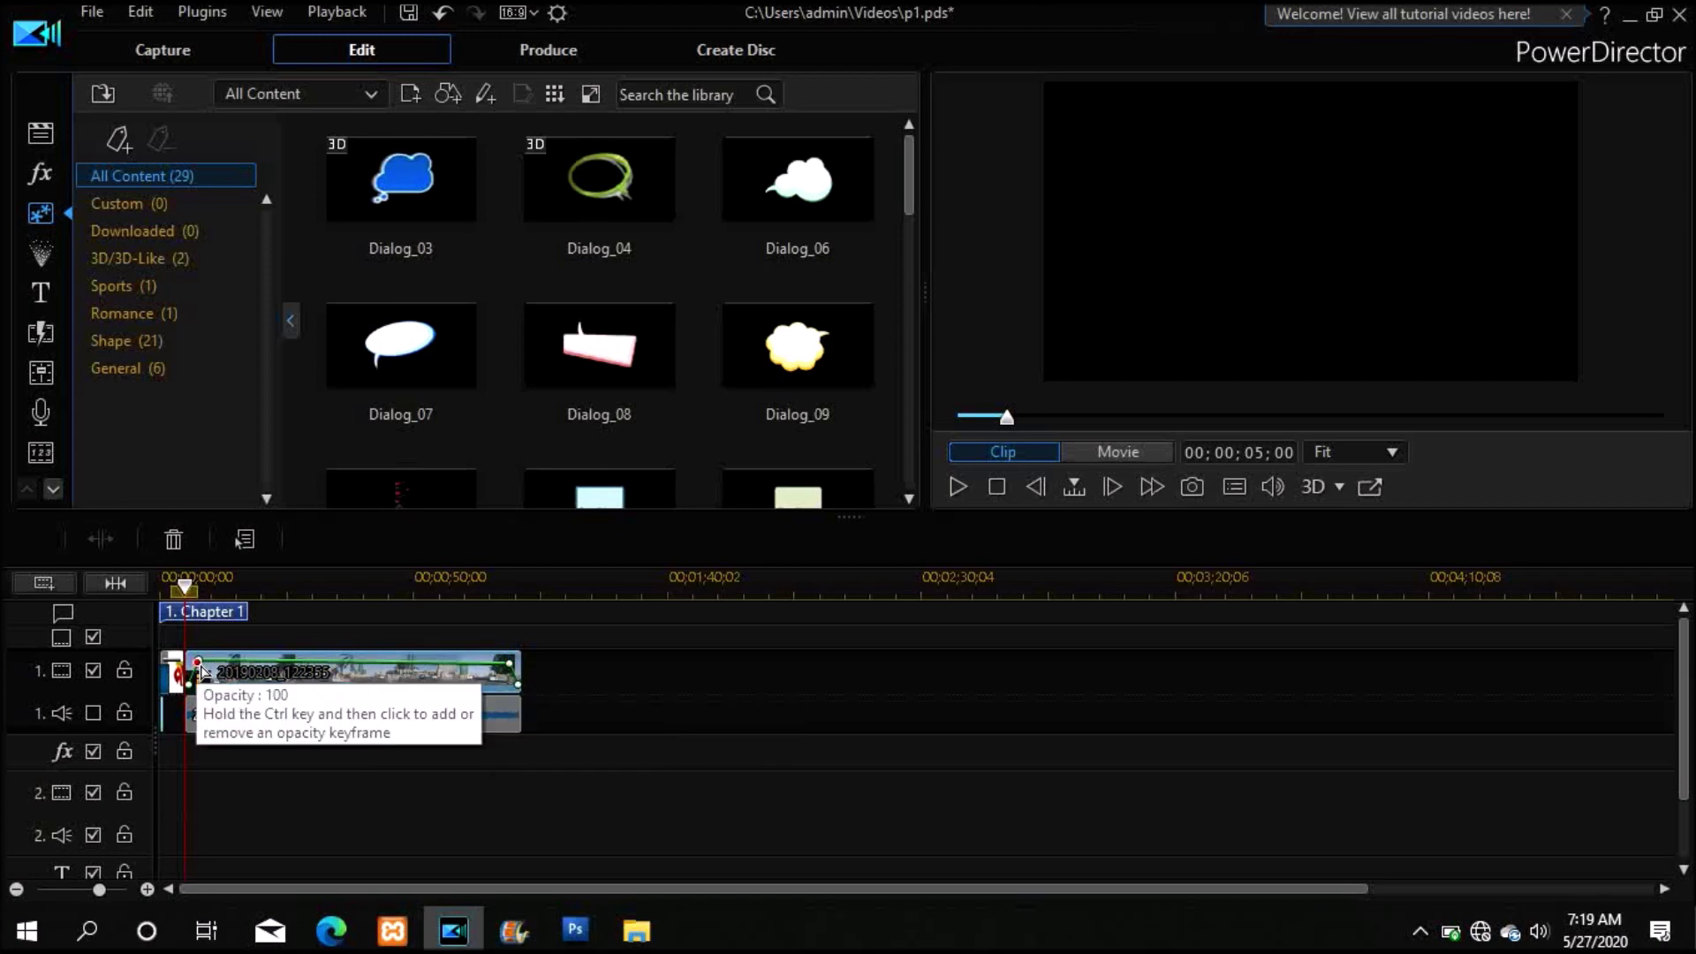
pyautogui.moveTo(198, 663); pyautogui.dragTo(201, 669)
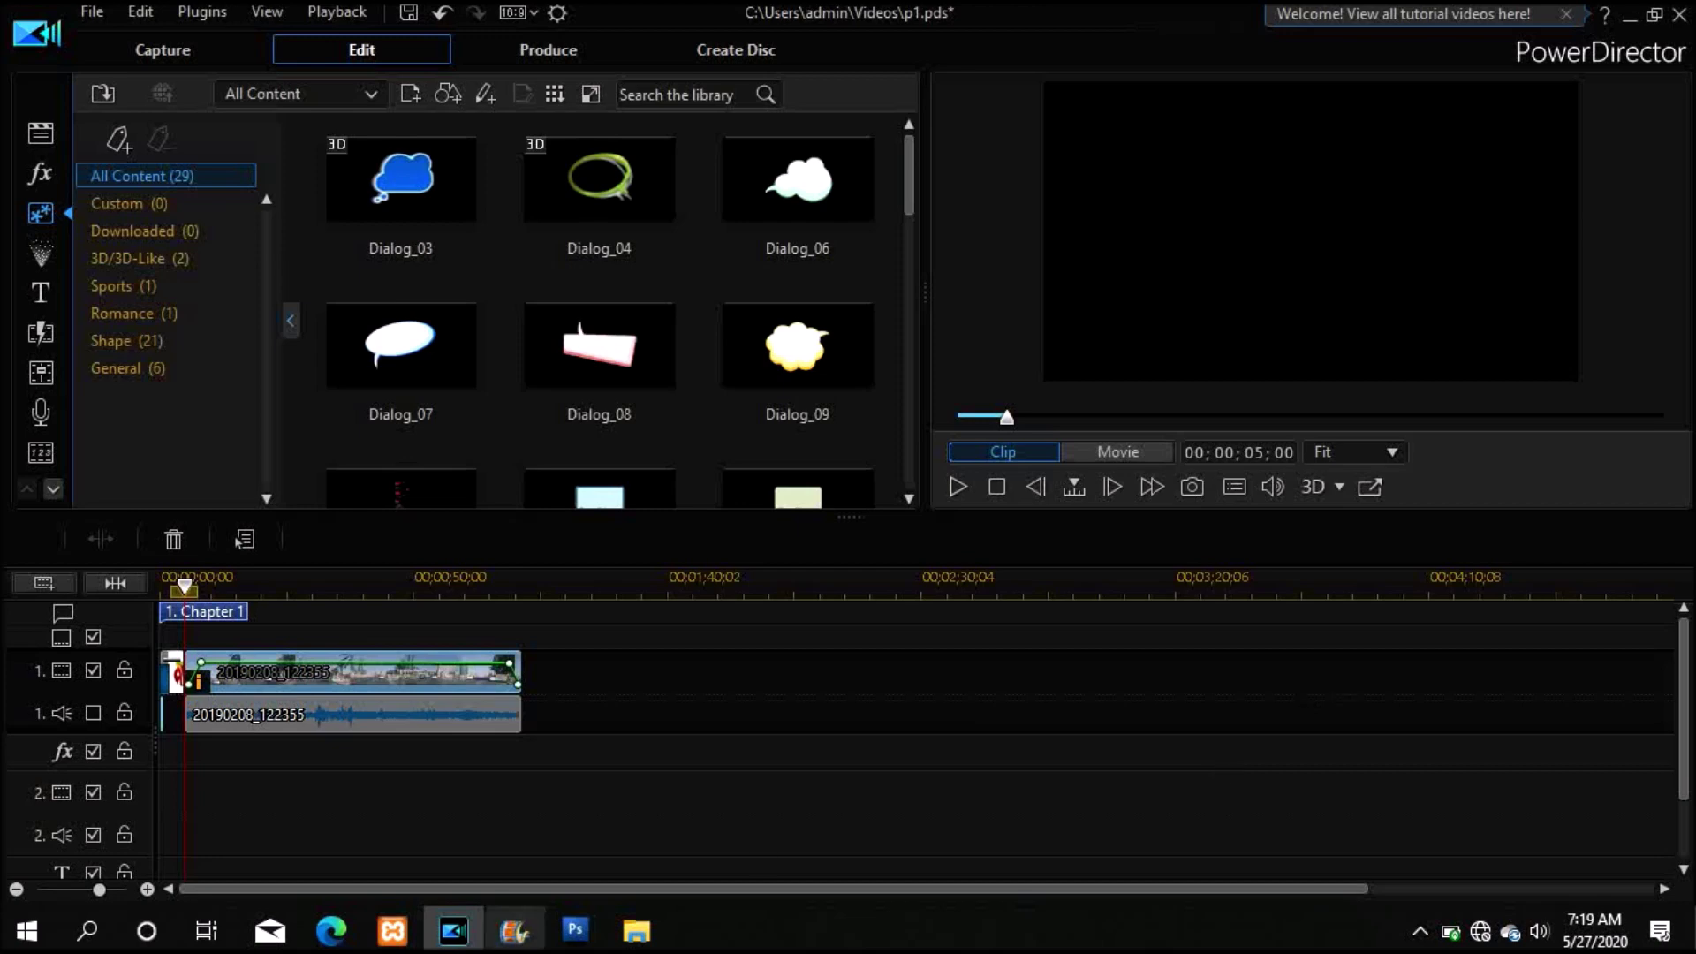
# - Switch to File Explorer and open the theme folder inside Songs on New Volume (G:)
pyautogui.click(637, 930)
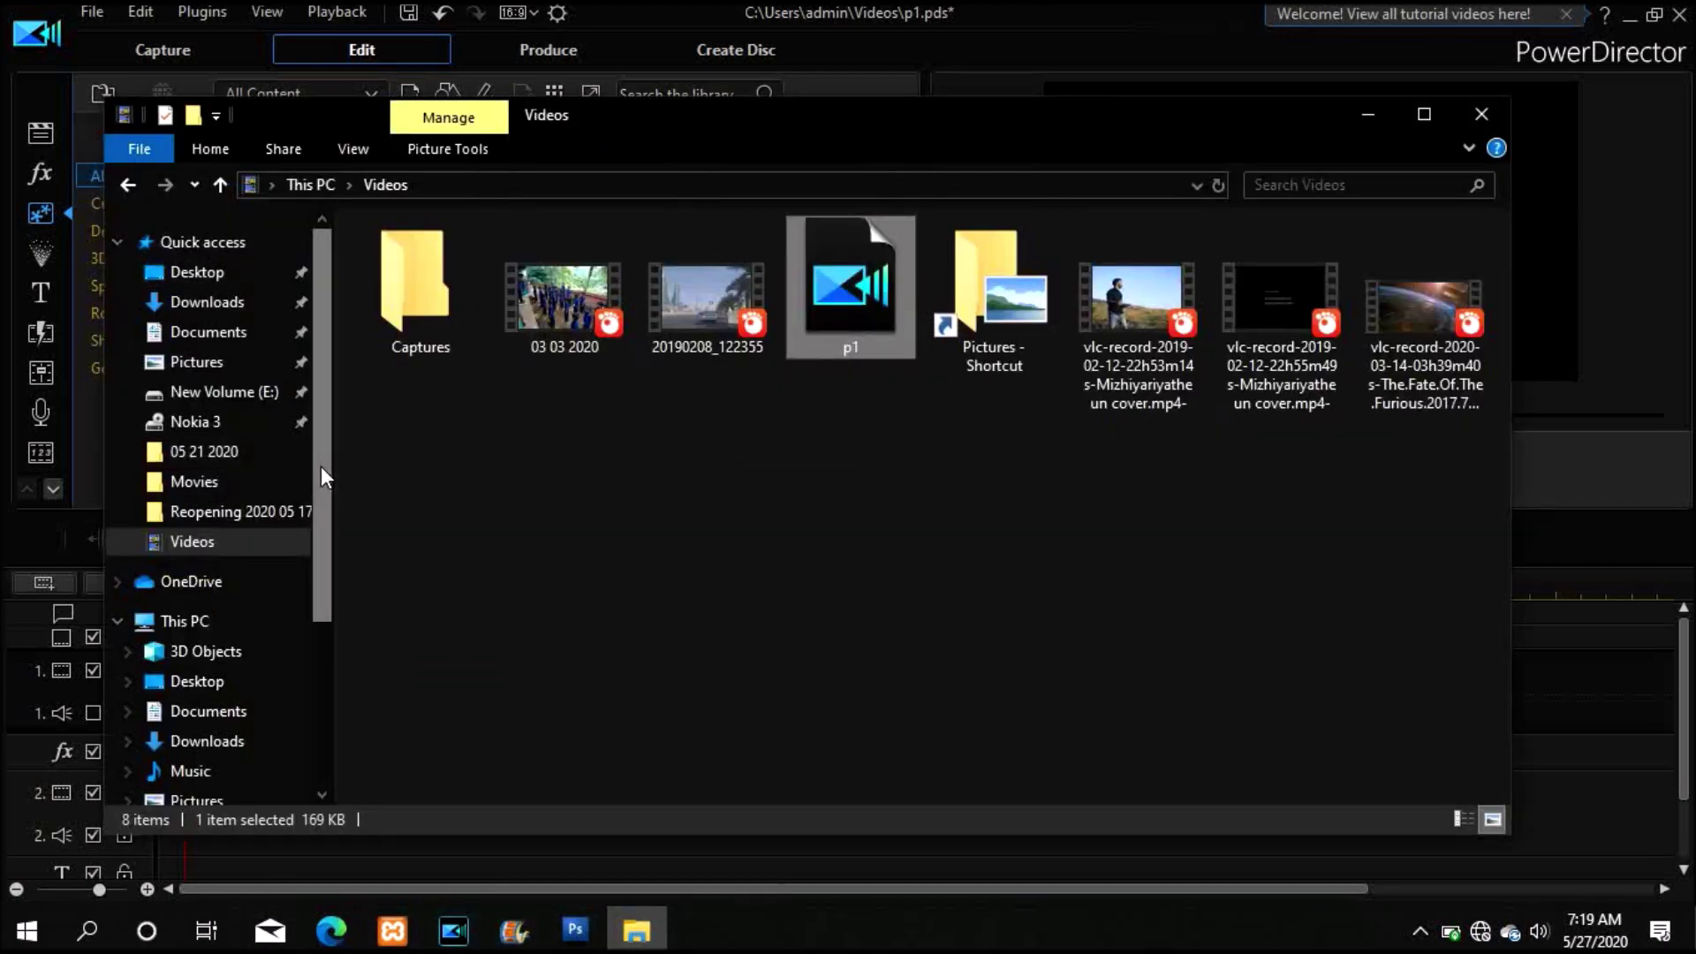
pyautogui.moveTo(320, 473); pyautogui.dragTo(332, 593)
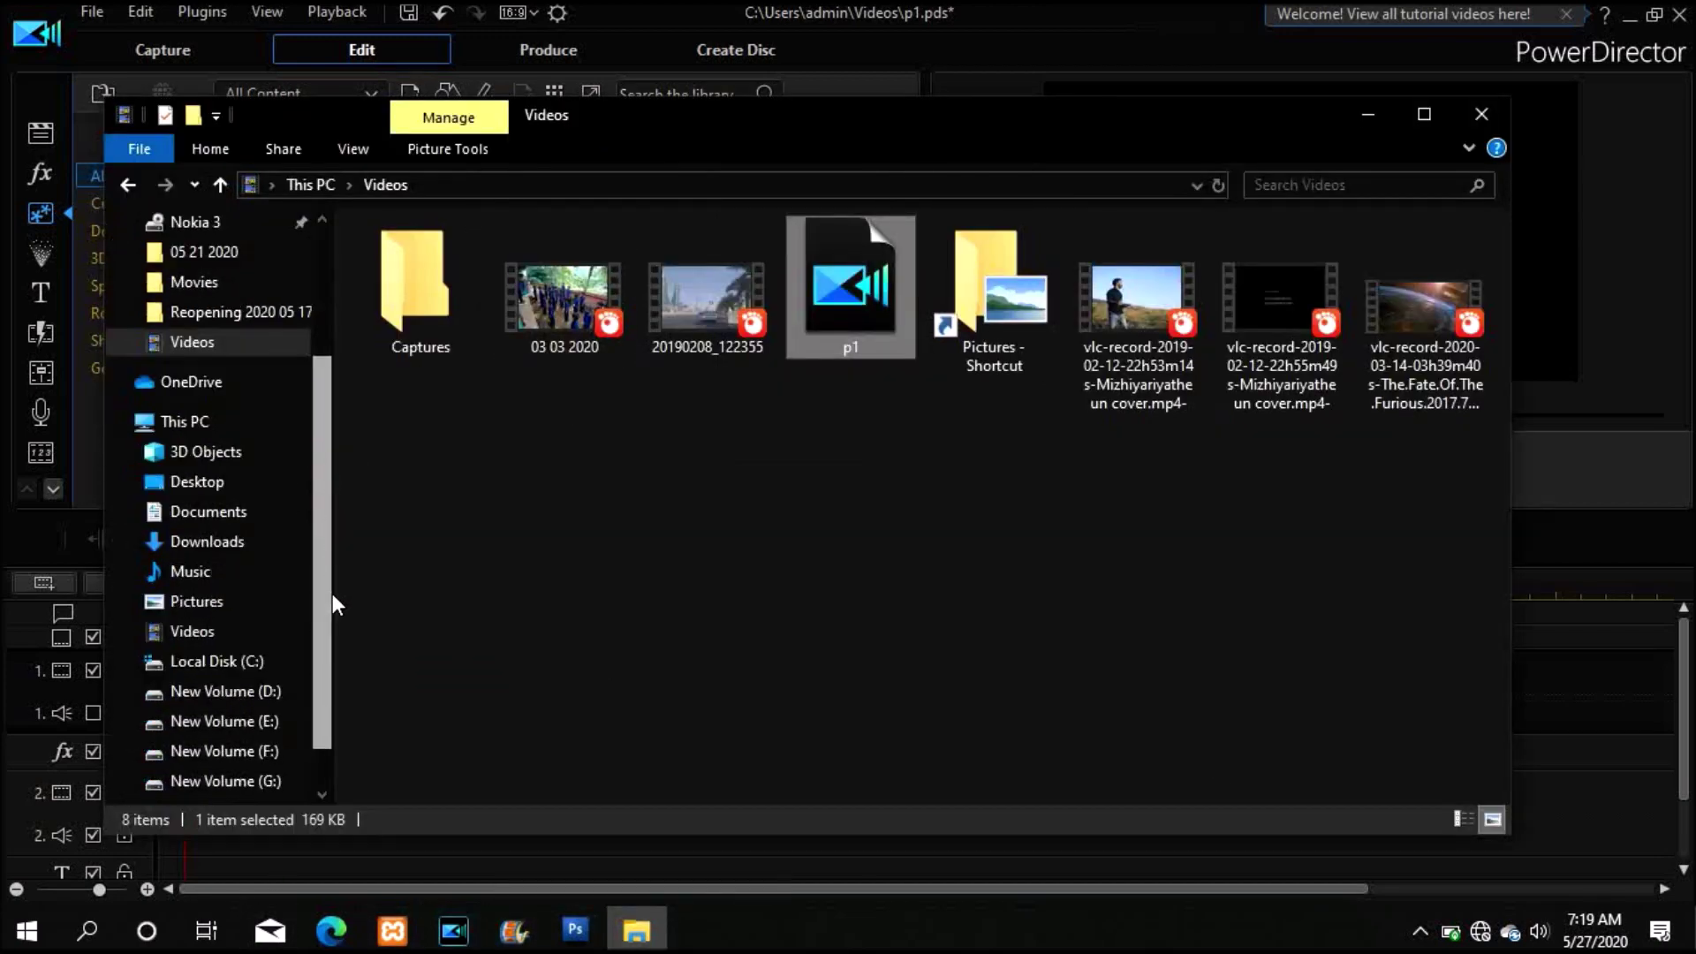
pyautogui.click(252, 781)
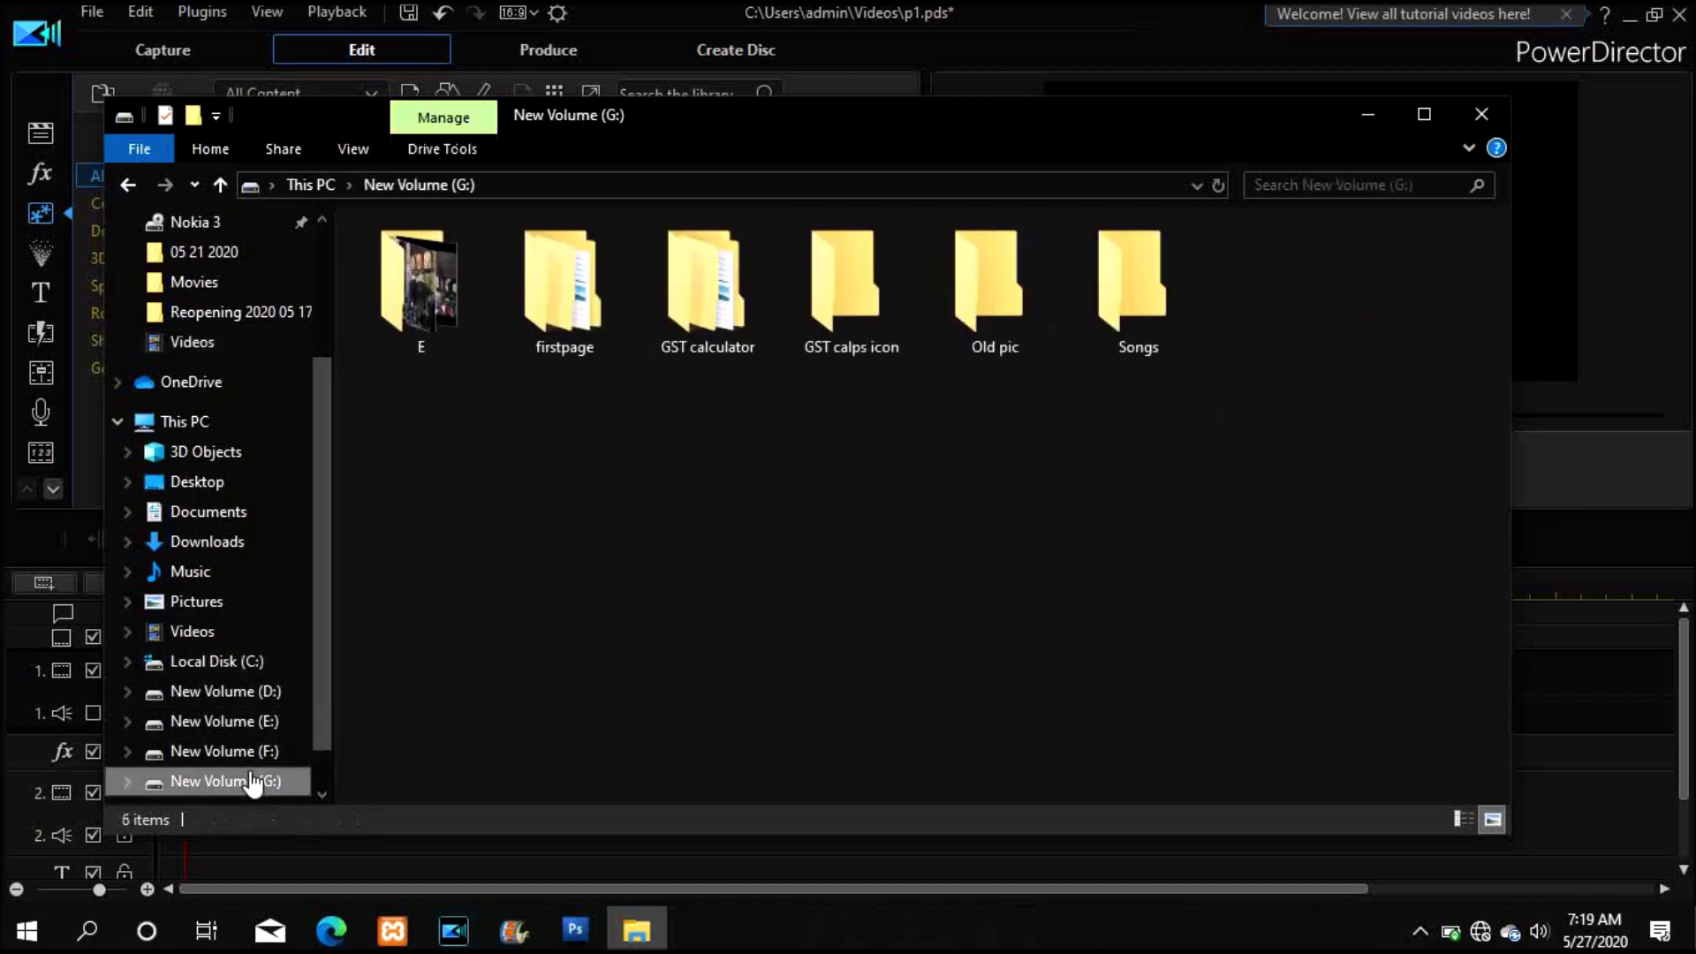
pyautogui.doubleClick(1107, 272)
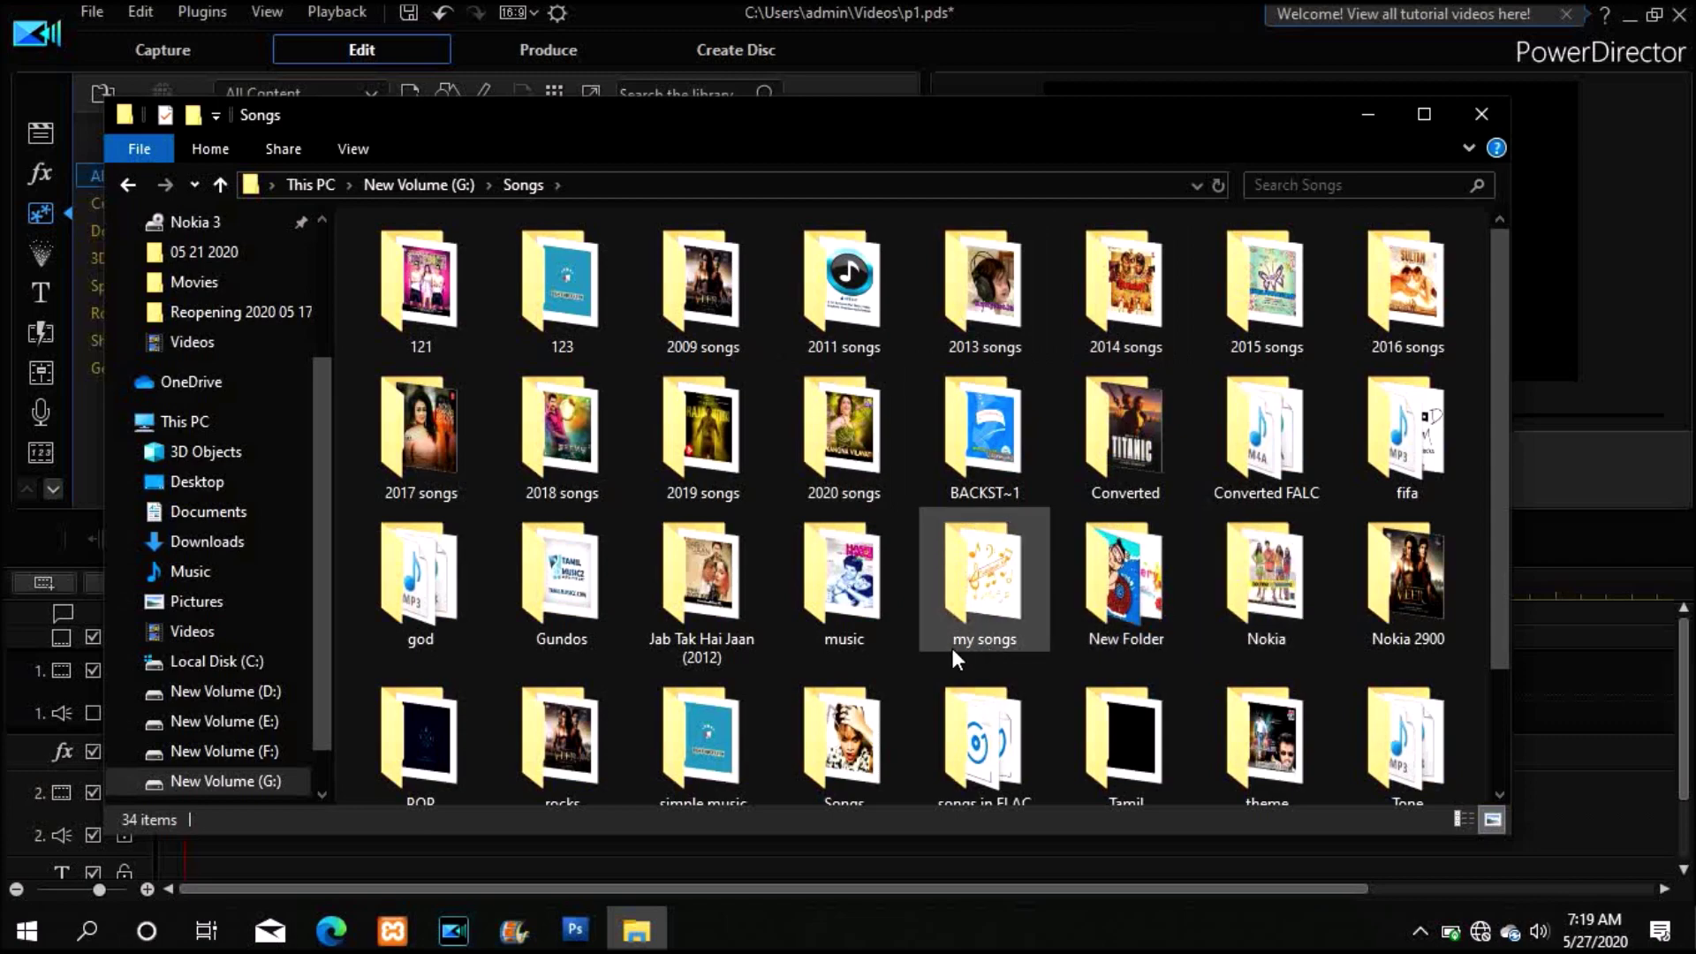
pyautogui.click(1425, 115)
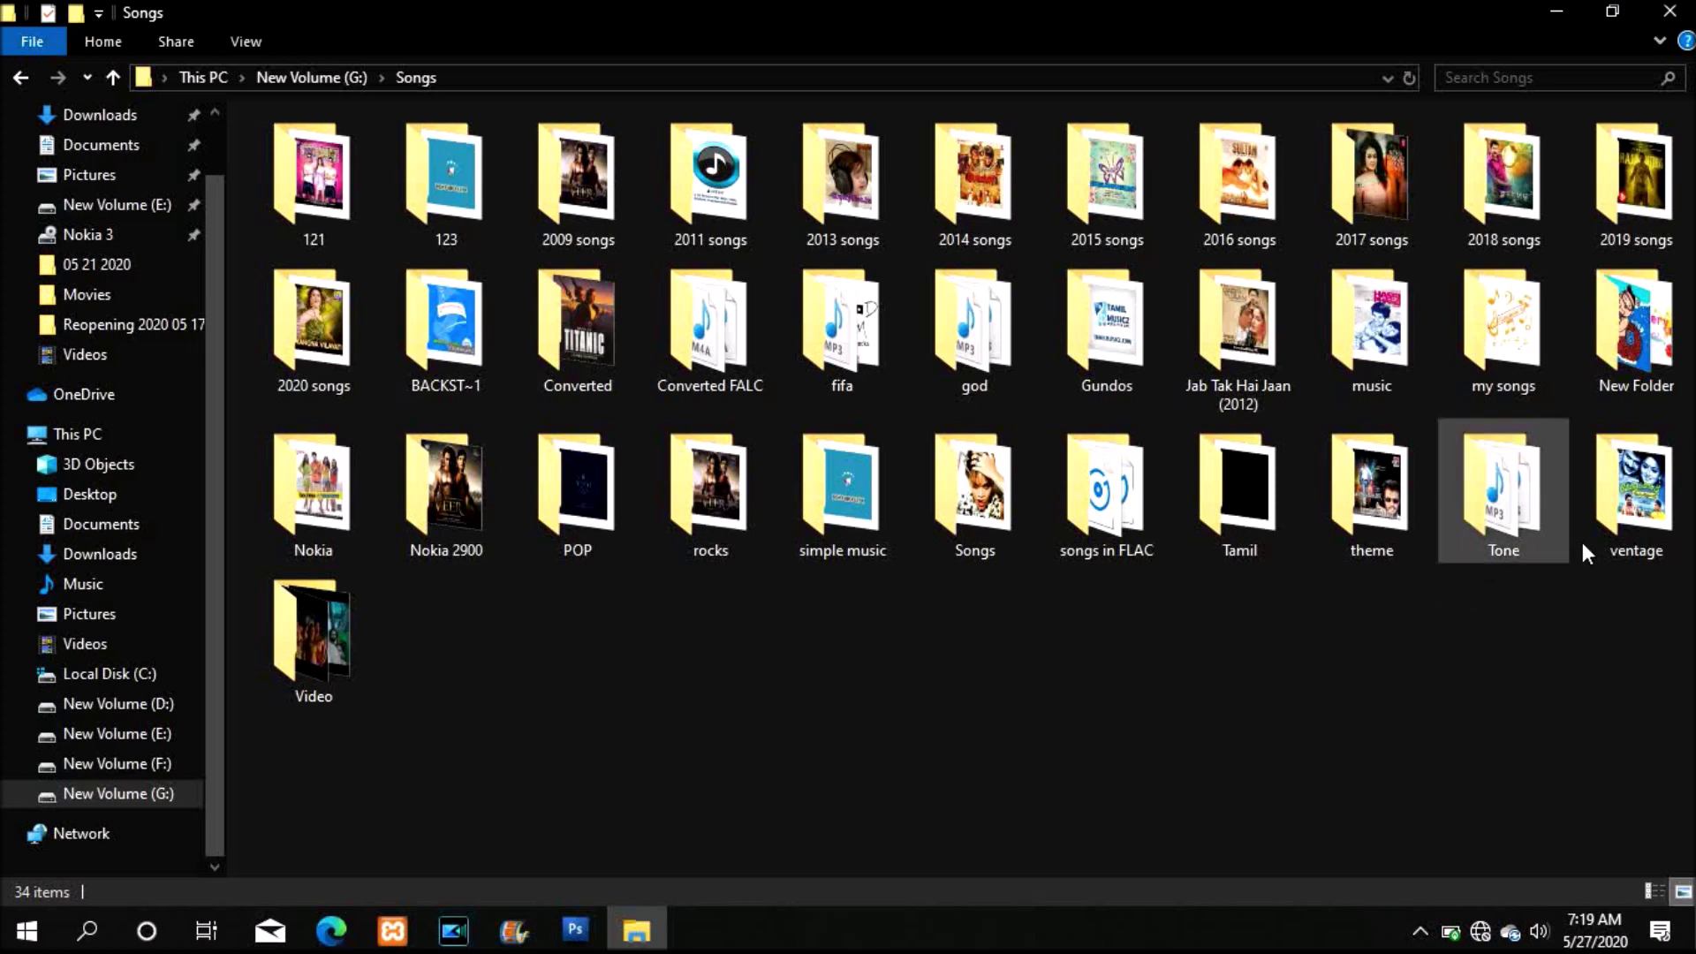
pyautogui.doubleClick(1364, 518)
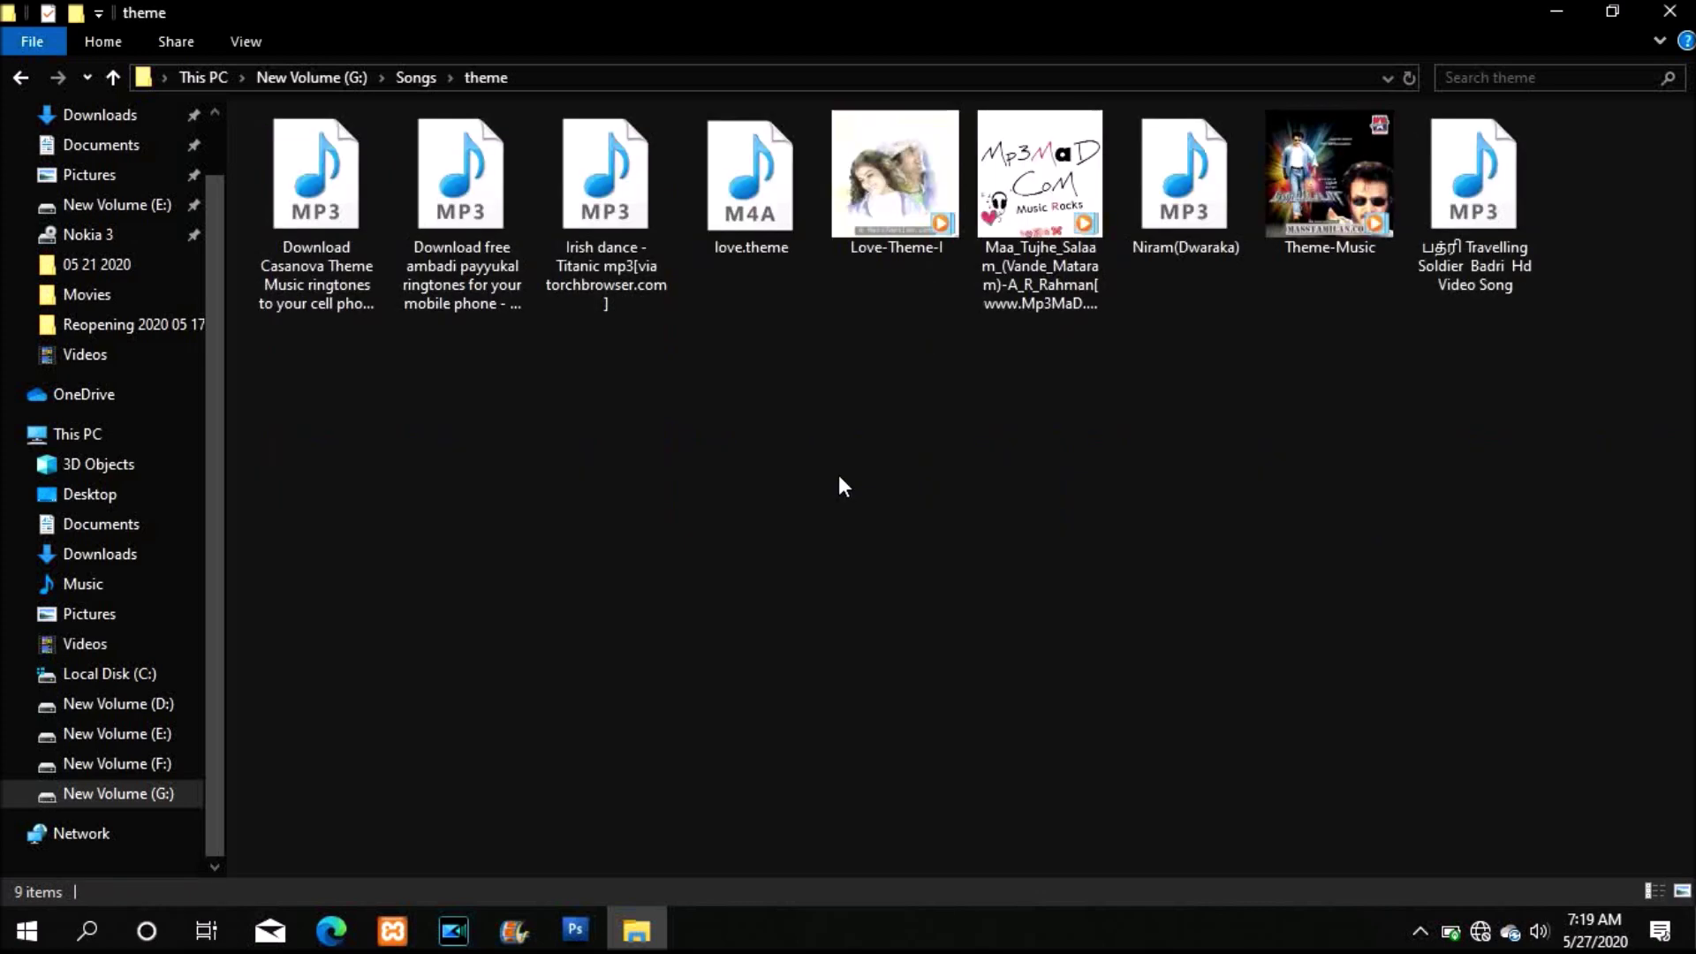
# - Add the Niram(Dwaraka) music file to audio track 2 and align it with the start of the 20190208_122355 clip
pyautogui.click(900, 196)
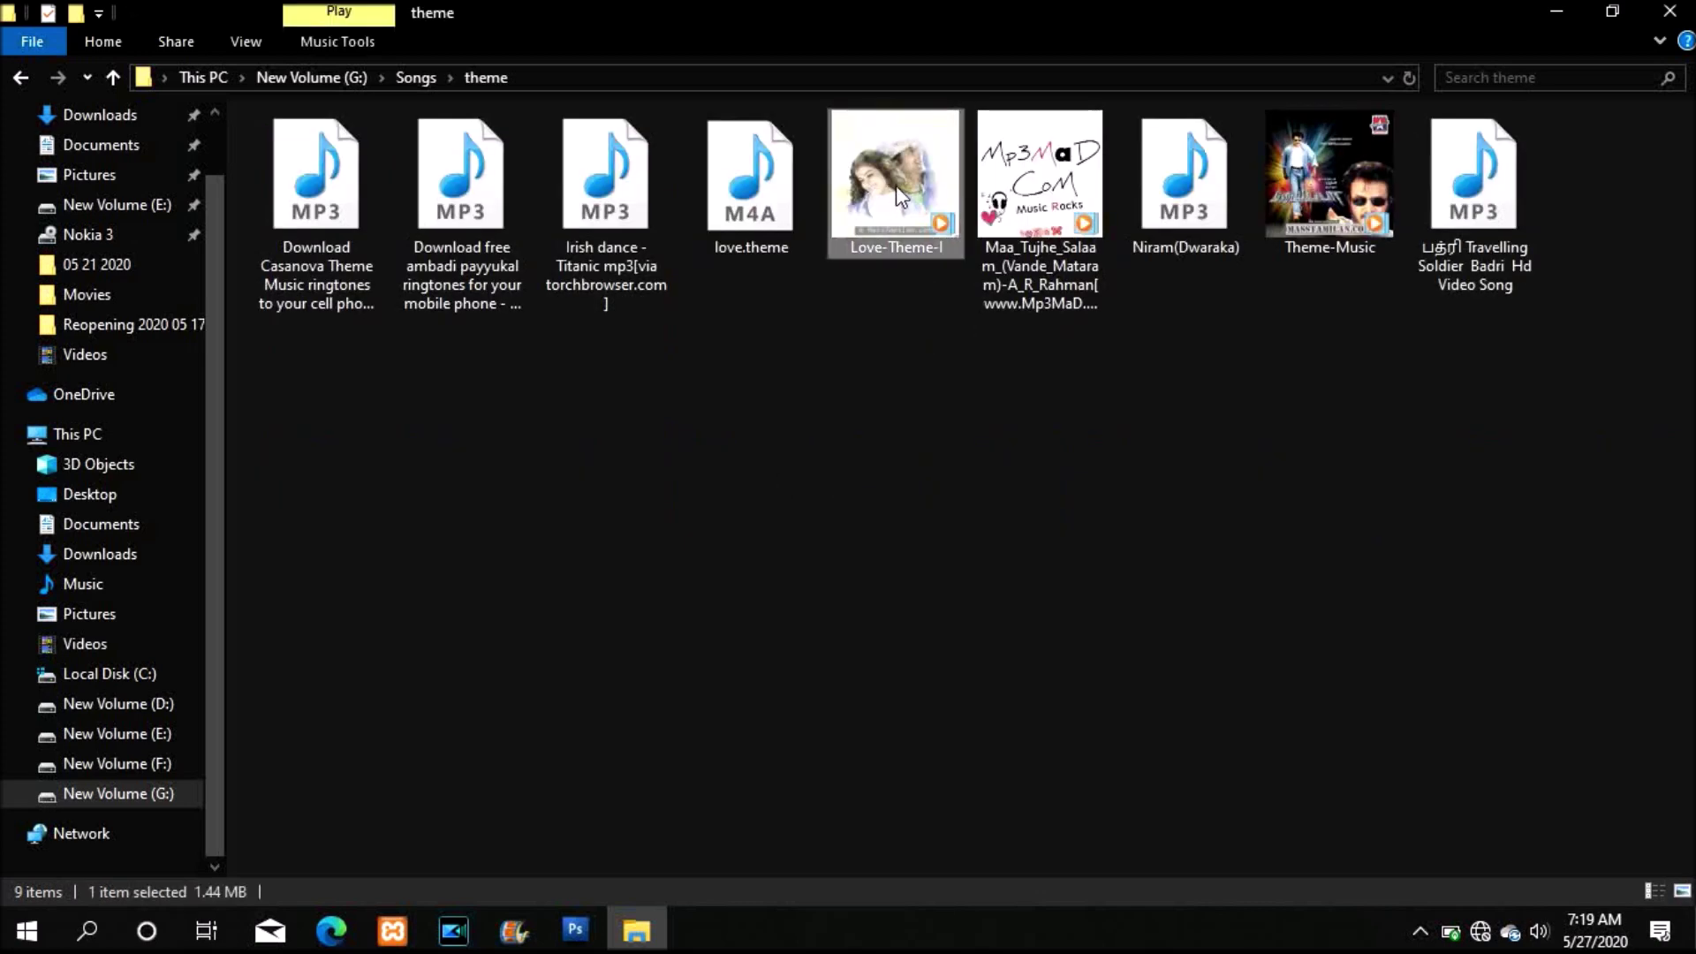
pyautogui.moveTo(878, 263)
pyautogui.mouseDown()
pyautogui.moveTo(802, 627)
pyautogui.moveTo(826, 455)
pyautogui.moveTo(895, 253)
pyautogui.mouseUp()
pyautogui.moveTo(1137, 241); pyautogui.dragTo(195, 778)
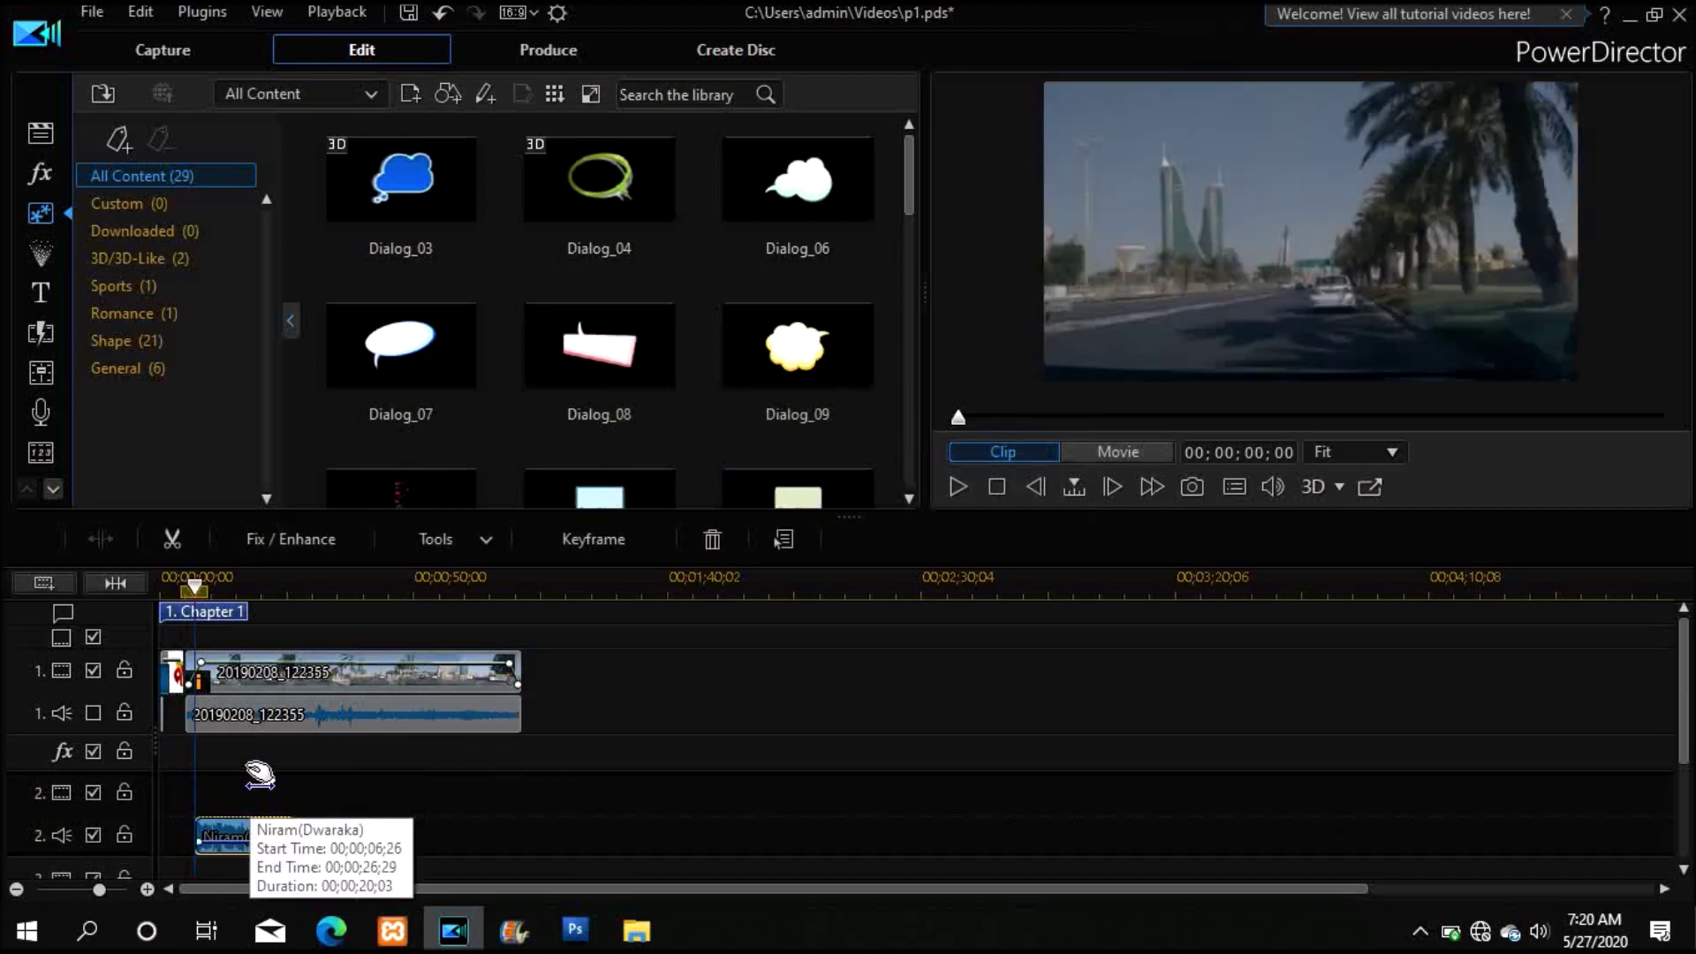
pyautogui.moveTo(250, 836); pyautogui.dragTo(236, 836)
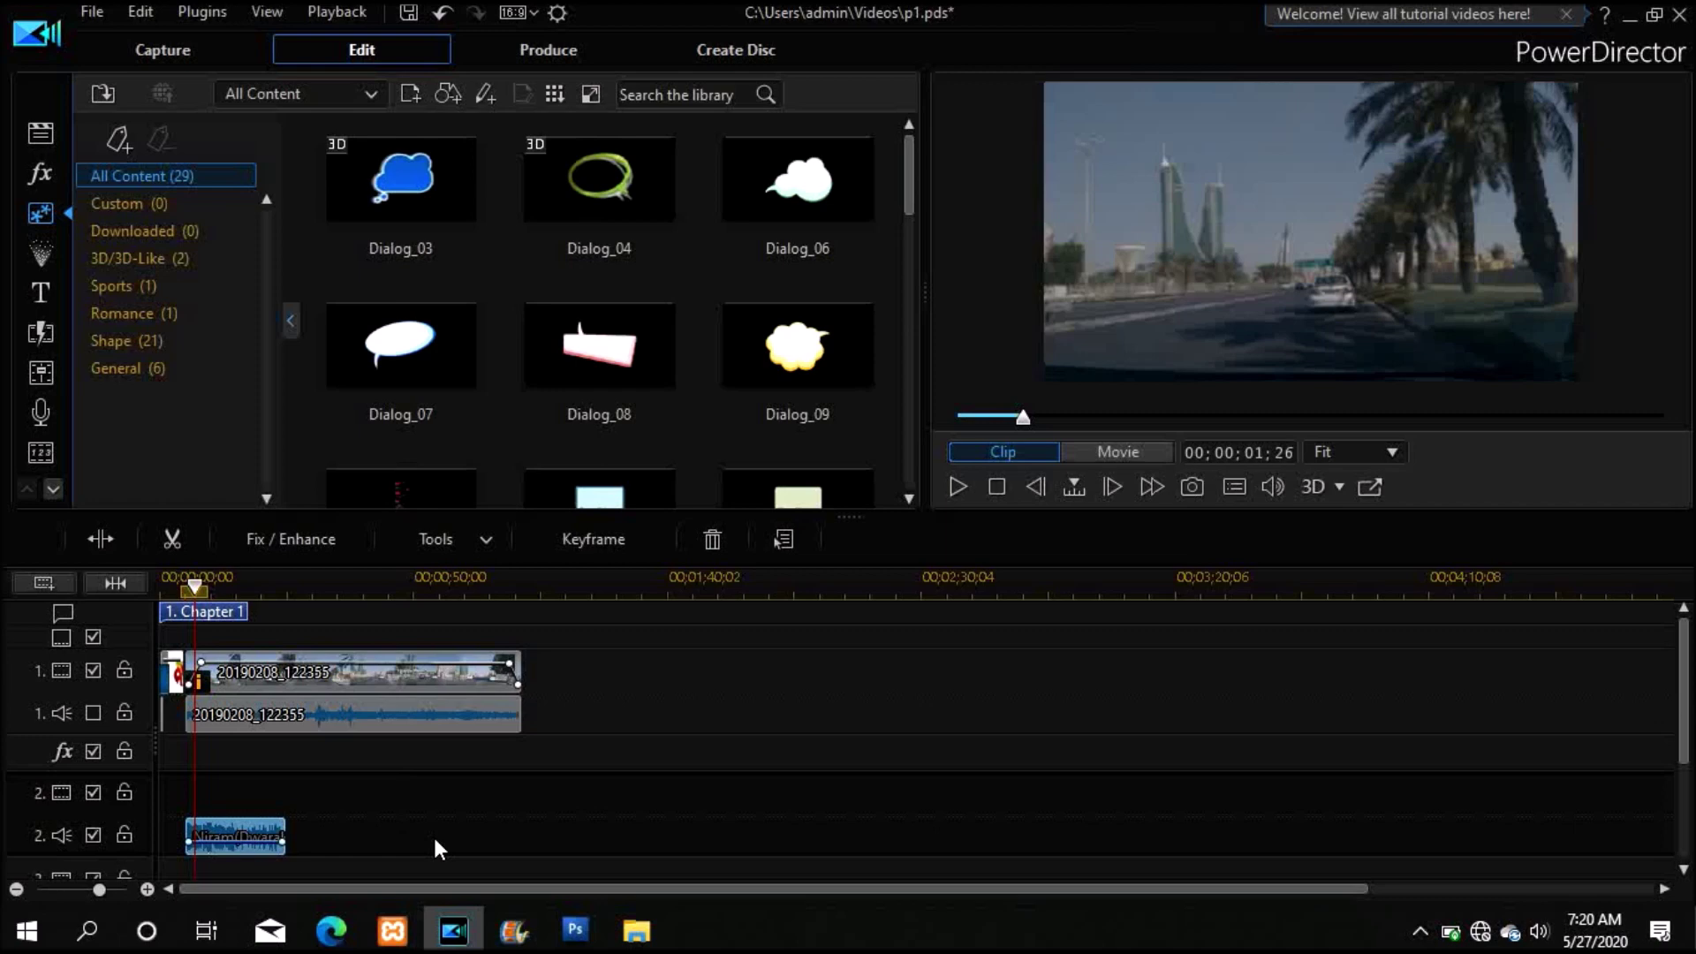
# - Remove the Niram(Dwaraka) clip from audio track 2
pyautogui.rightClick(259, 835)
pyautogui.moveTo(347, 676)
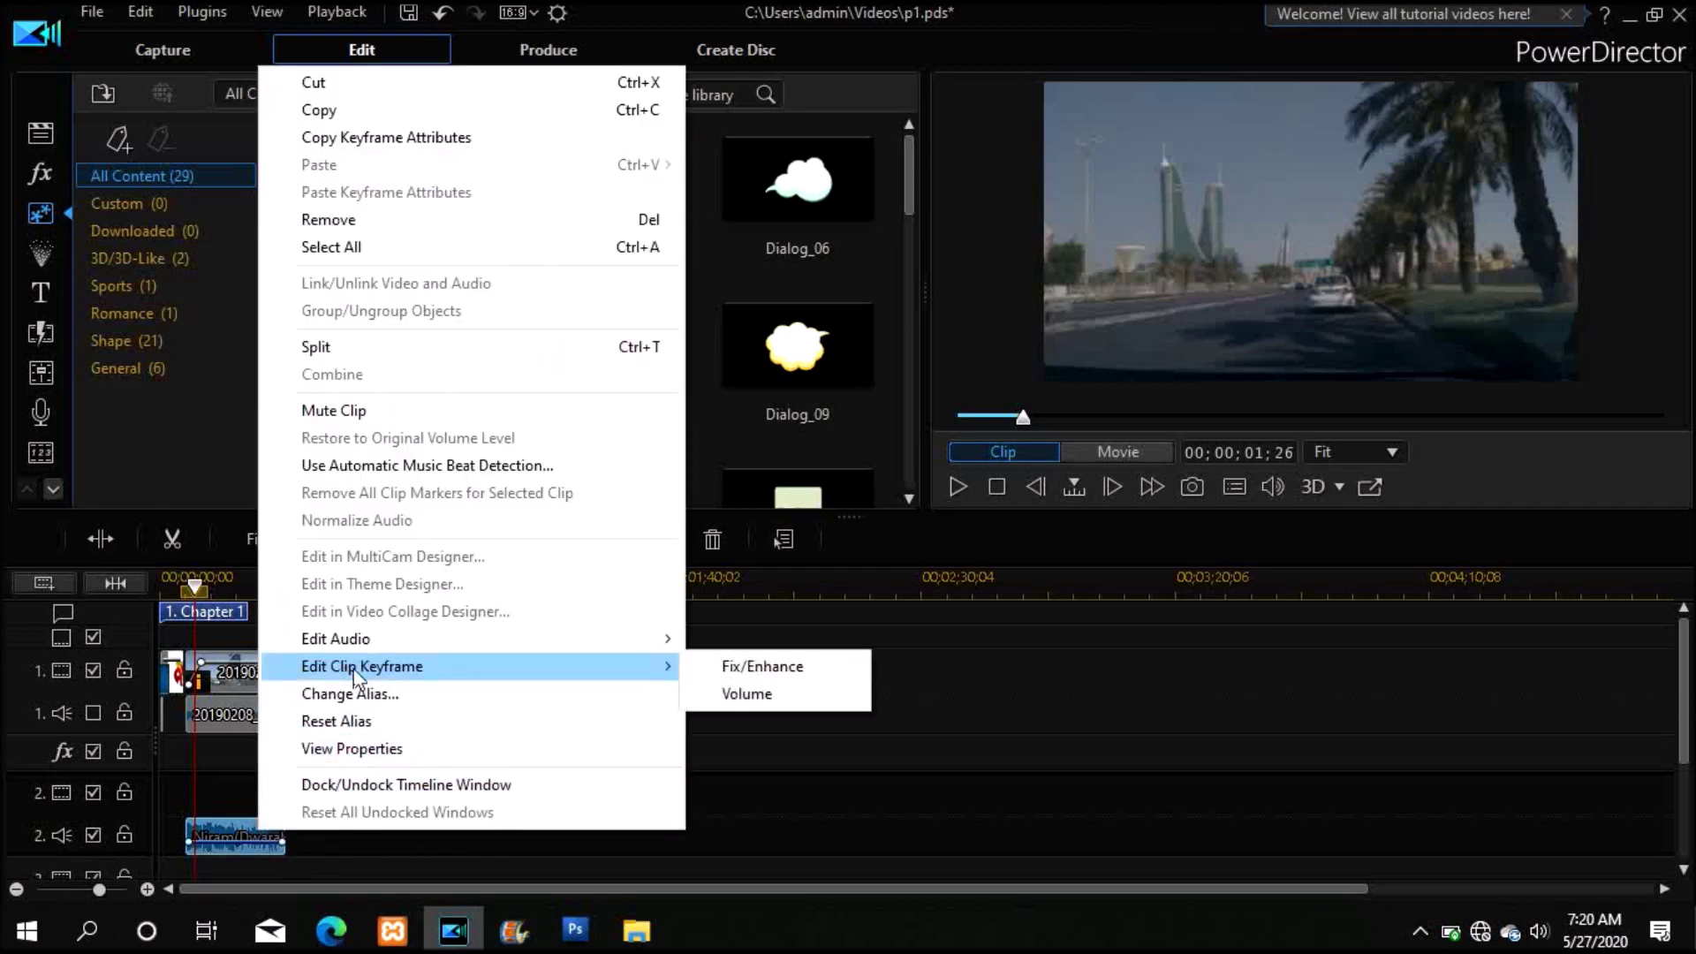
pyautogui.click(478, 221)
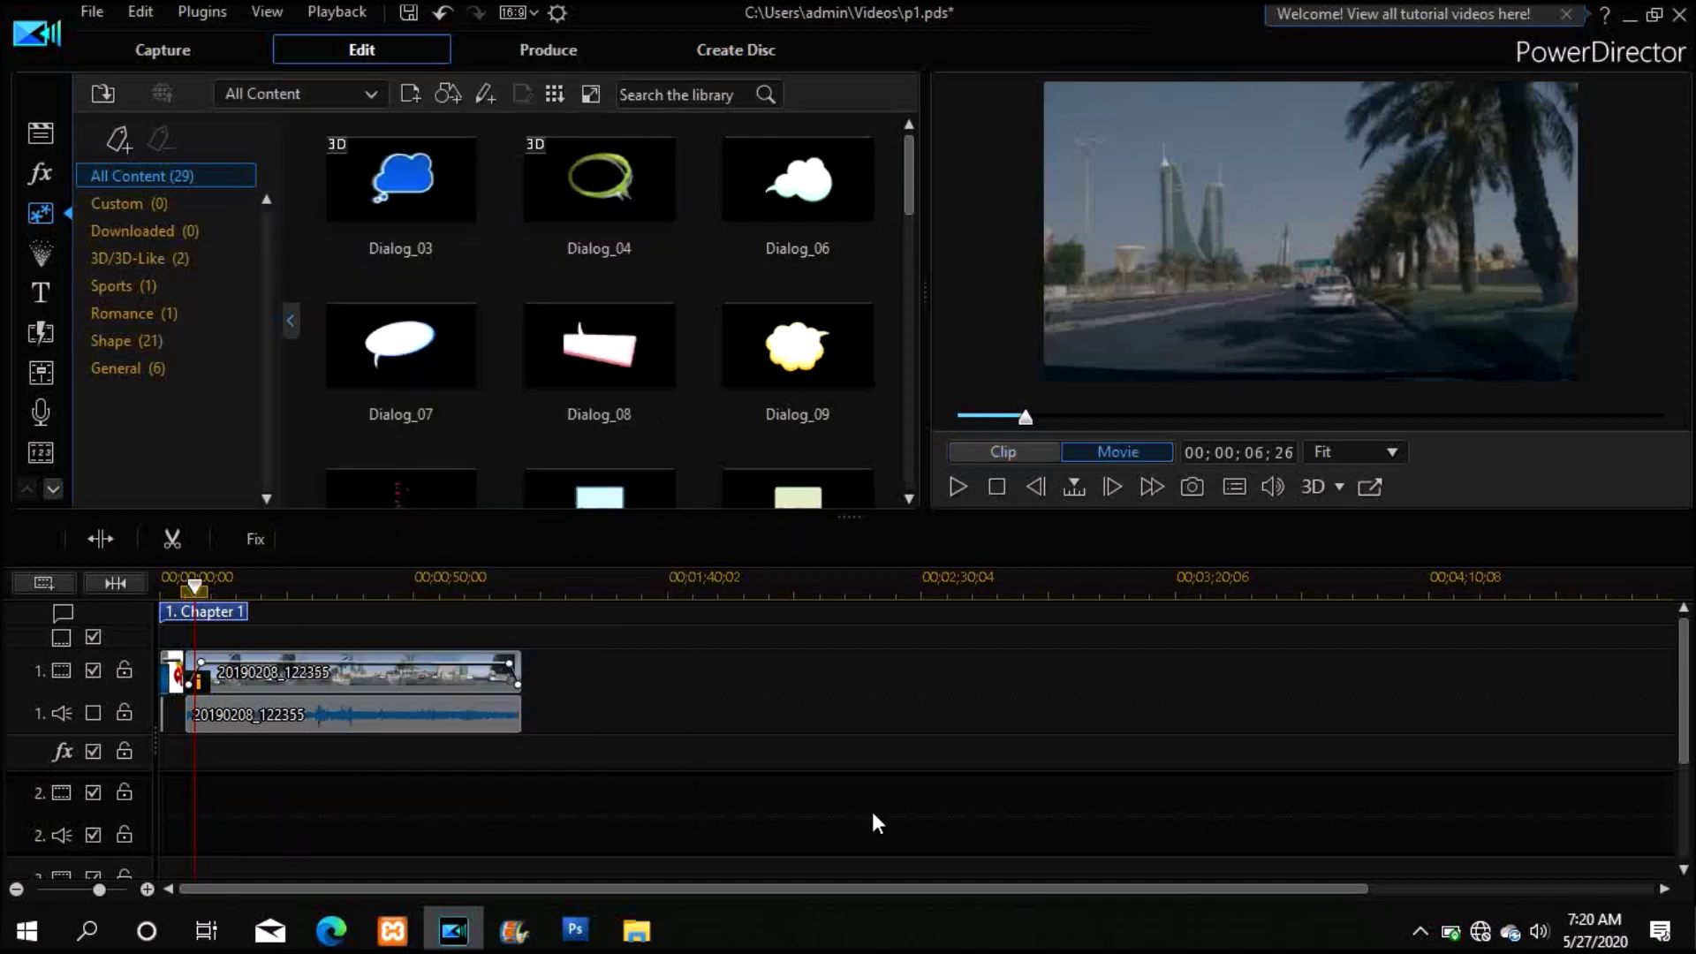
# - Add the Love-Theme-I music file from File Explorer to audio track 2, starting where the 20190208_122355 video clip starts
pyautogui.click(657, 940)
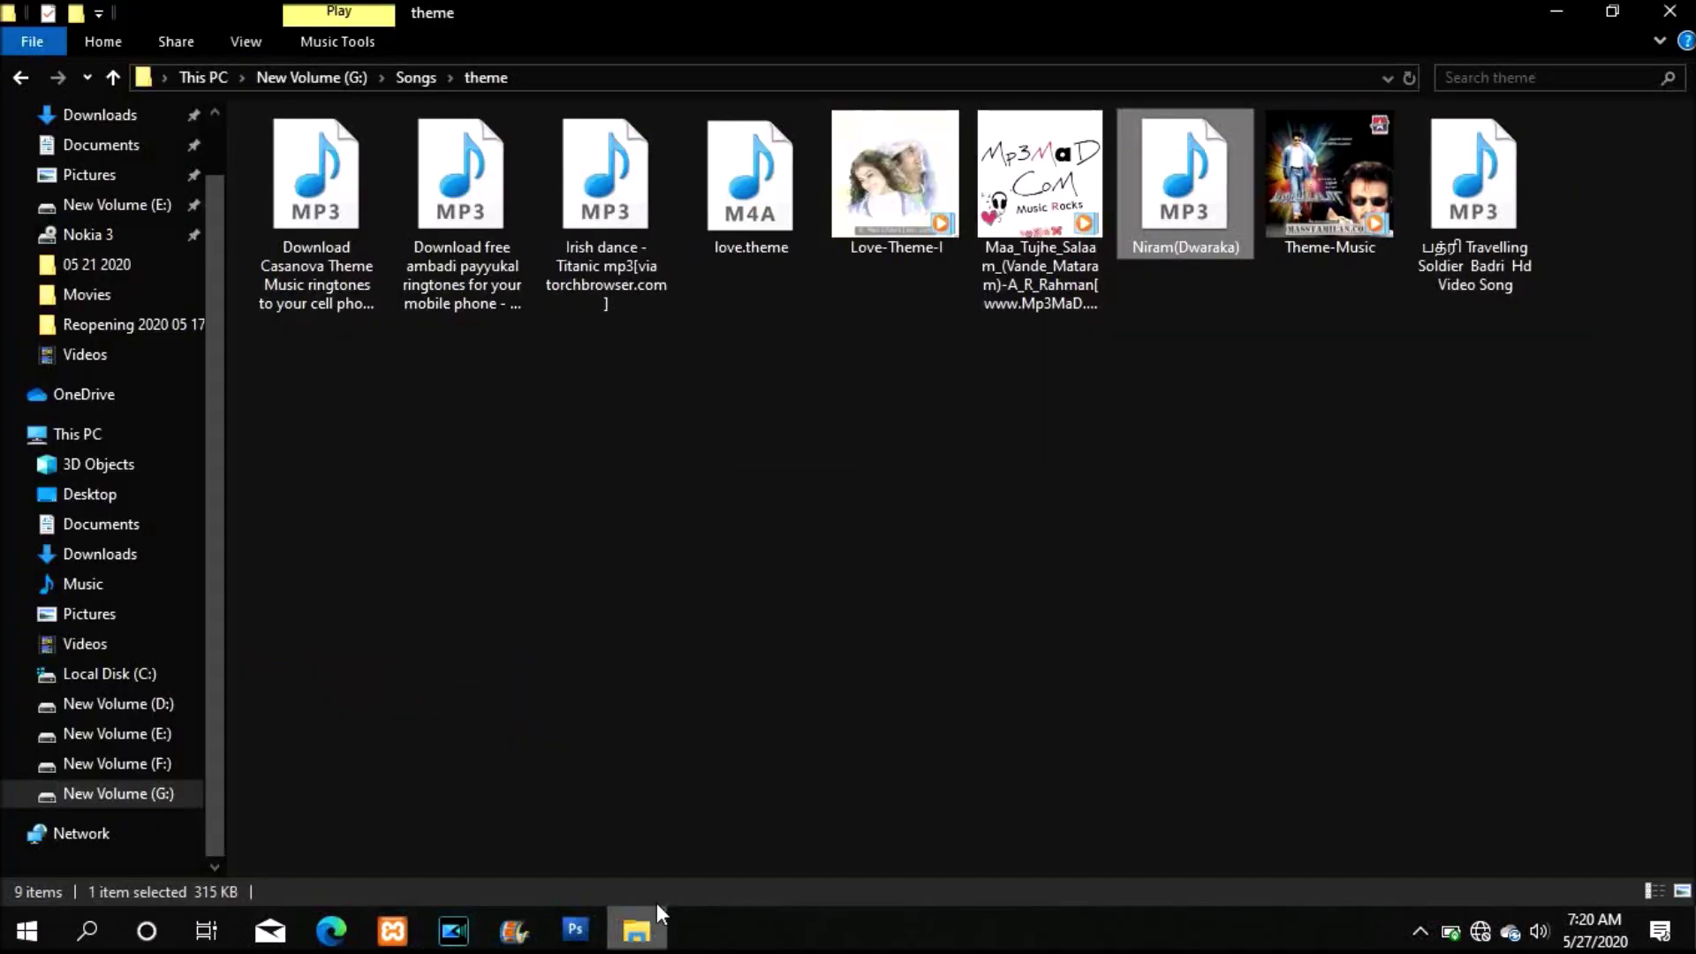
pyautogui.click(936, 187)
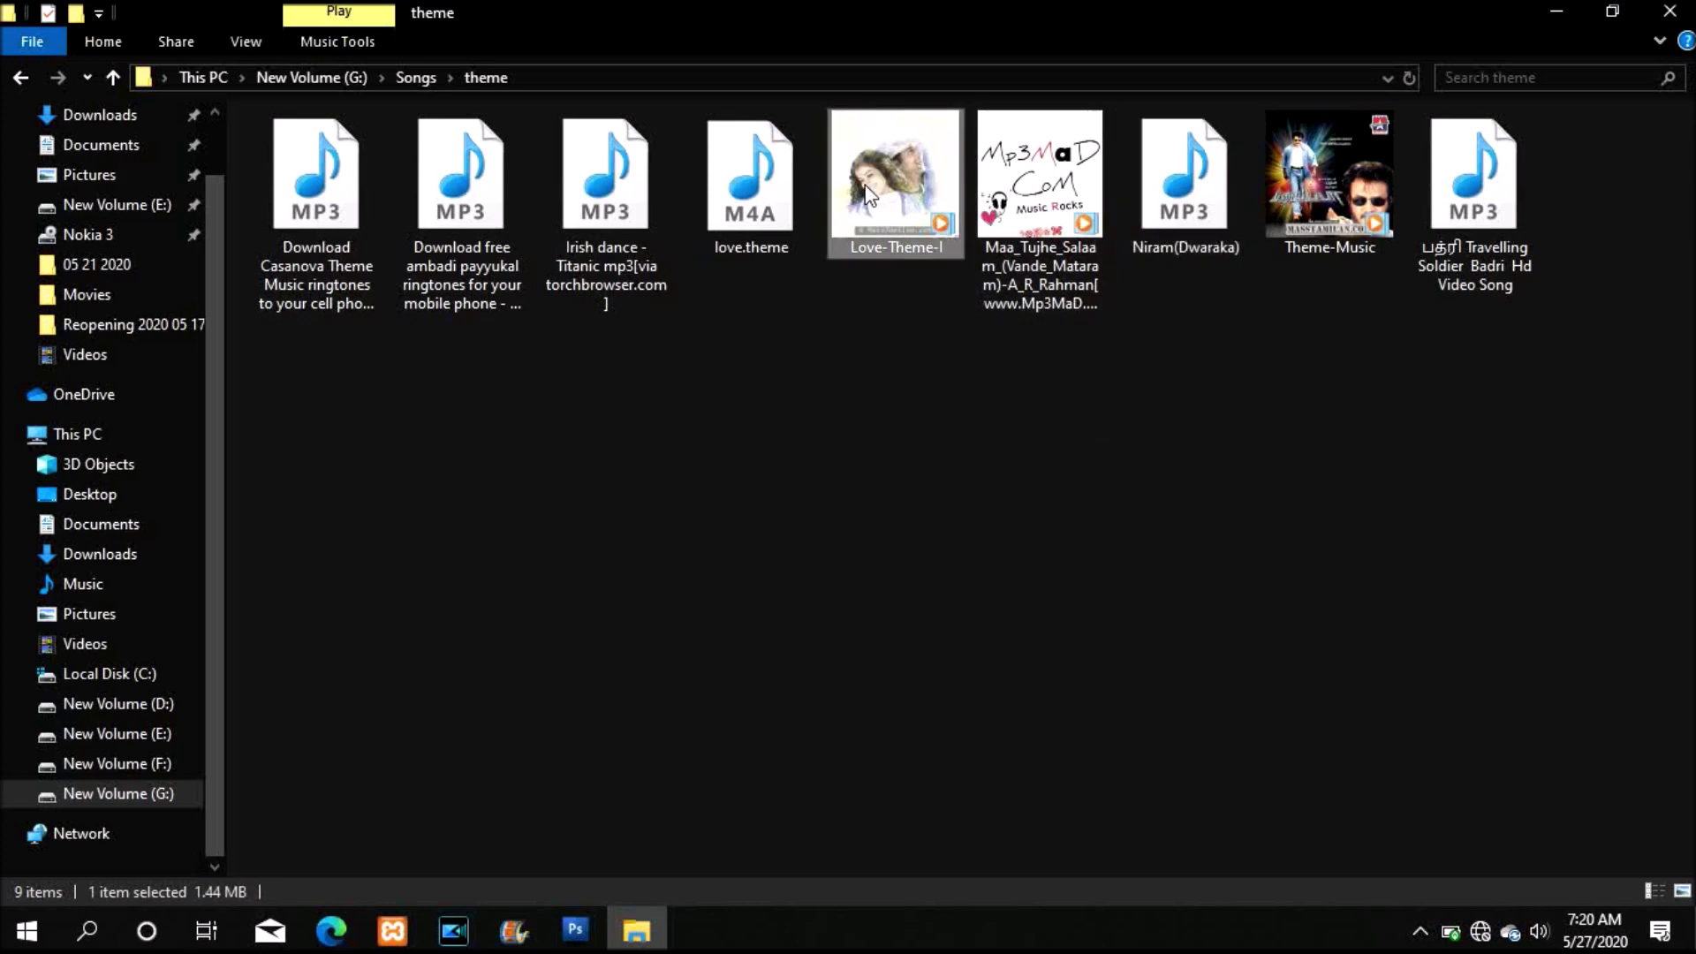
pyautogui.moveTo(866, 186); pyautogui.dragTo(187, 797)
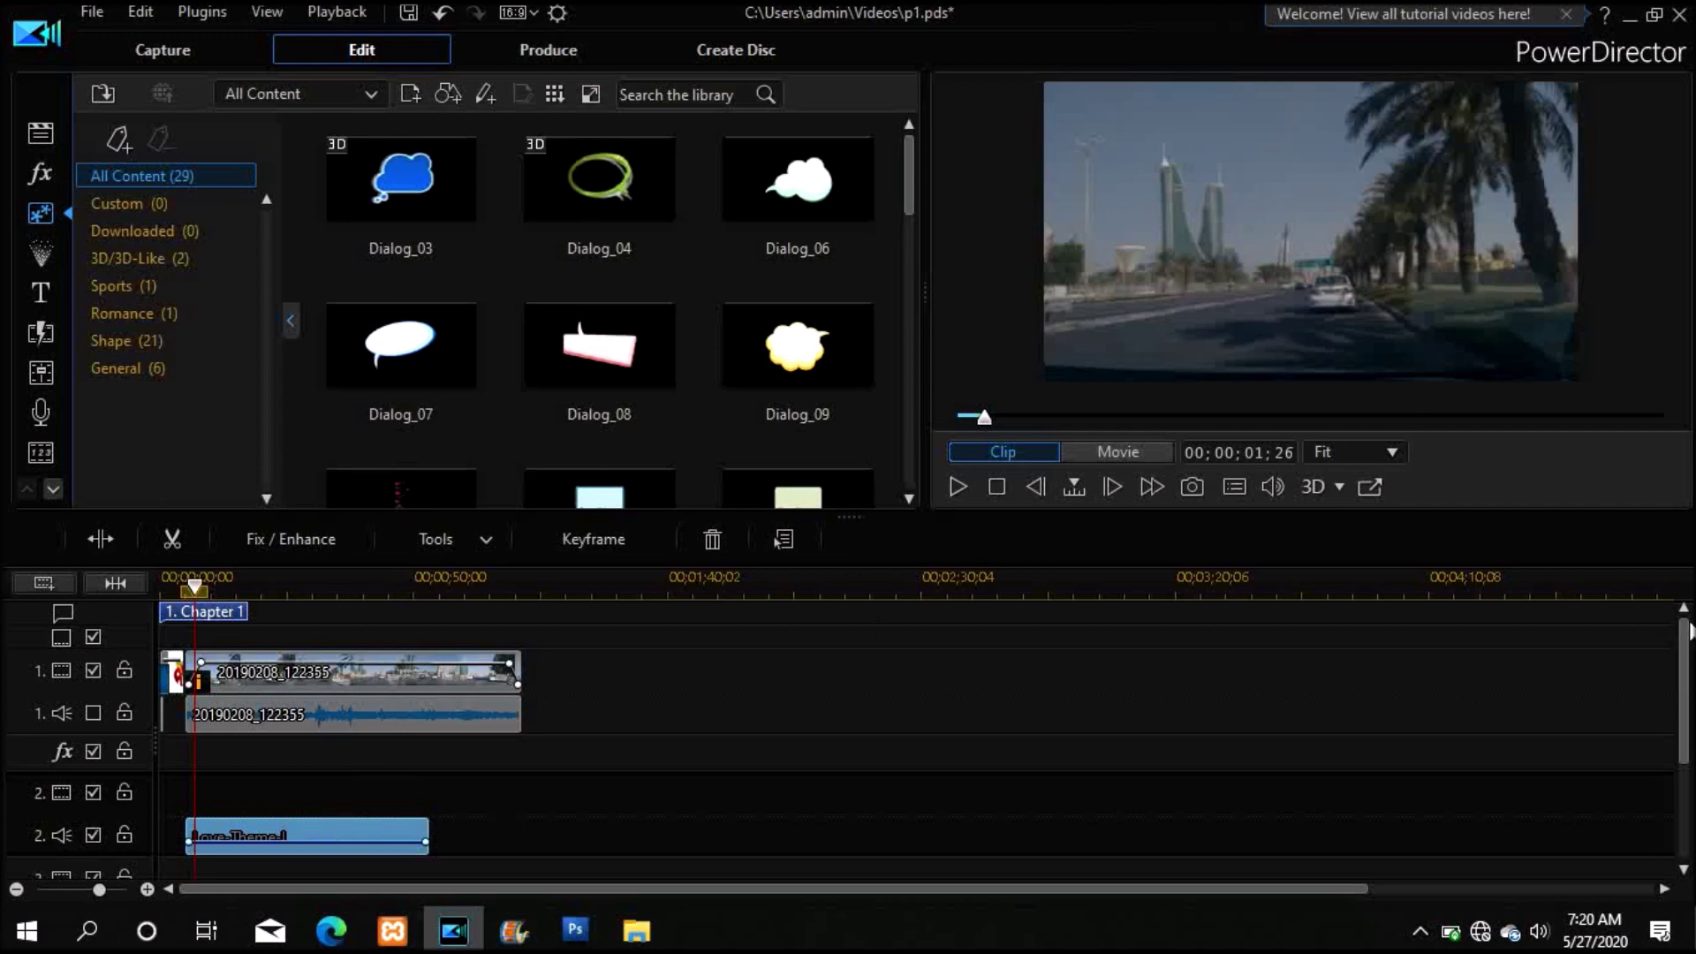
pyautogui.moveTo(1689, 629); pyautogui.dragTo(1687, 659)
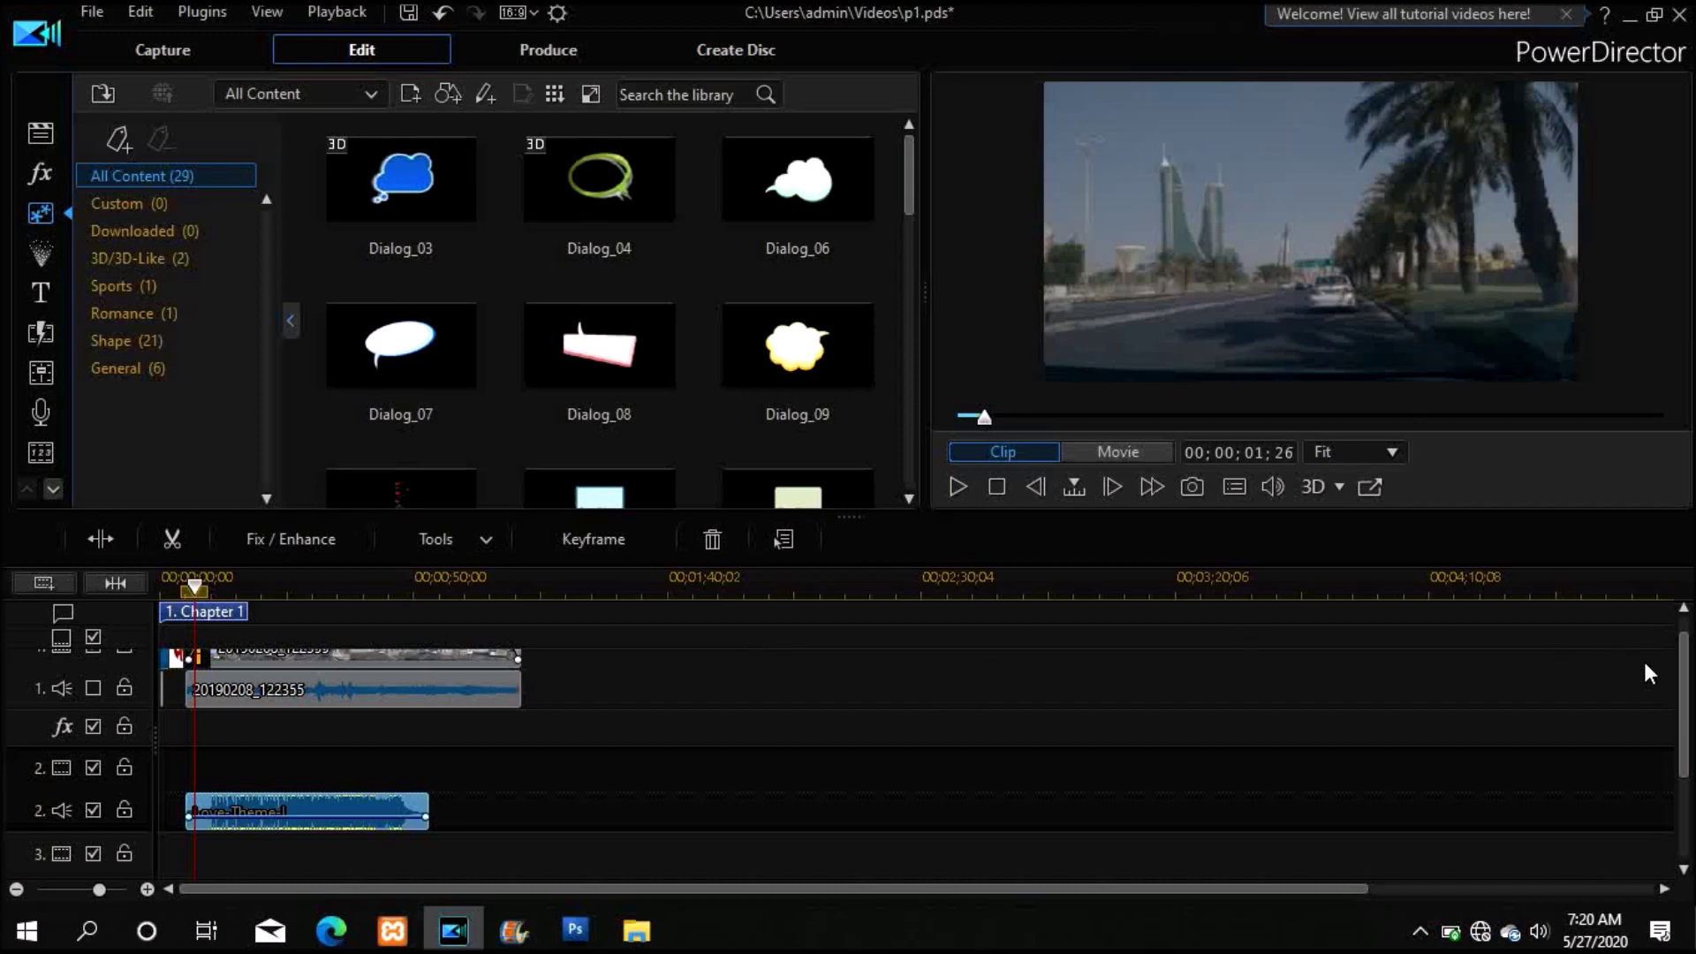
pyautogui.moveTo(1688, 685); pyautogui.dragTo(1688, 674)
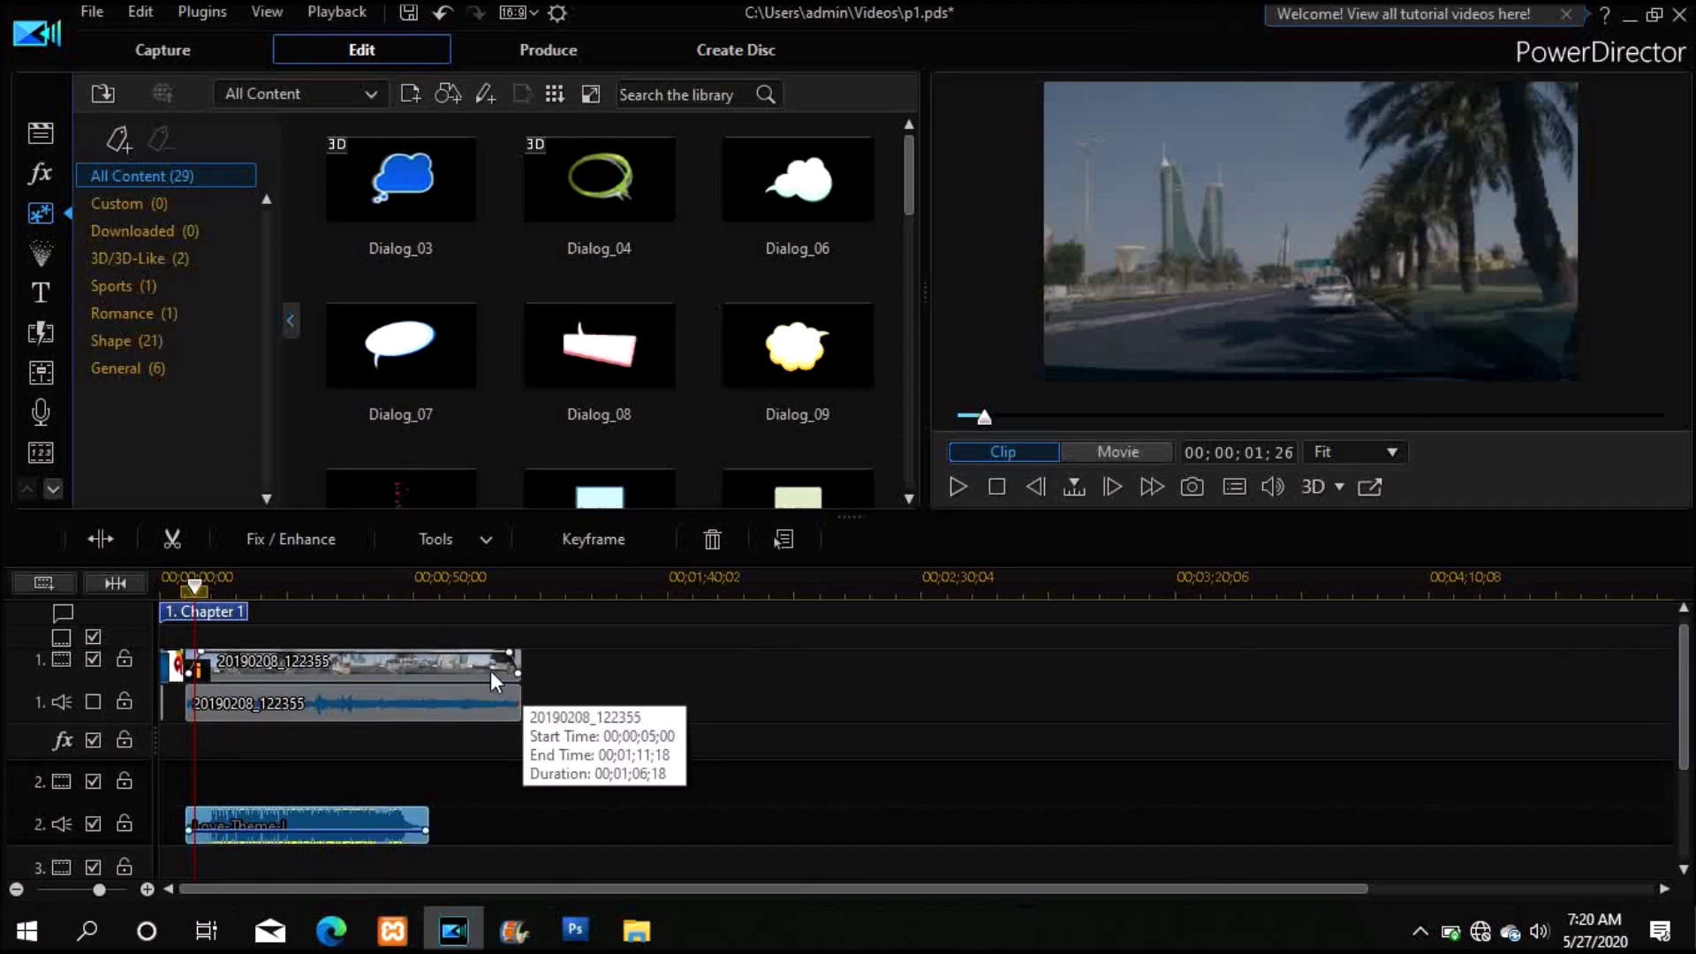
# - Trim the end of the 20190208_122355 video clip to 00;01;10;22 using Trim Only
pyautogui.click(520, 670)
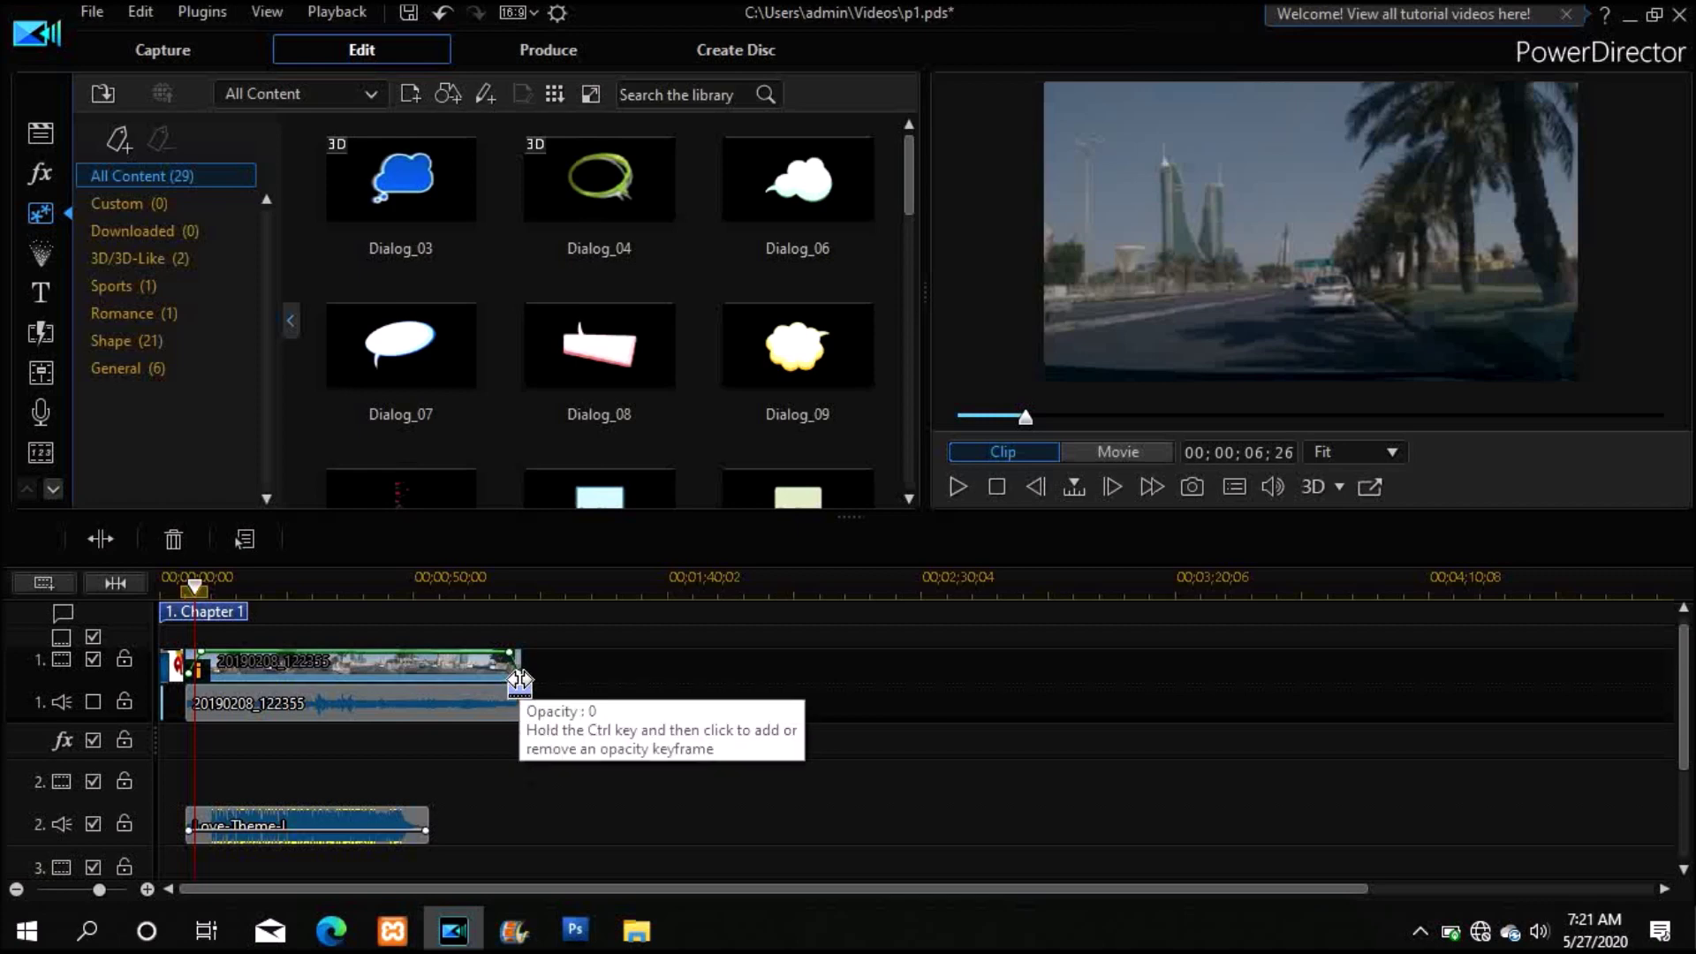
pyautogui.moveTo(520, 680)
pyautogui.mouseDown()
pyautogui.moveTo(474, 680)
pyautogui.moveTo(517, 680)
pyautogui.mouseUp()
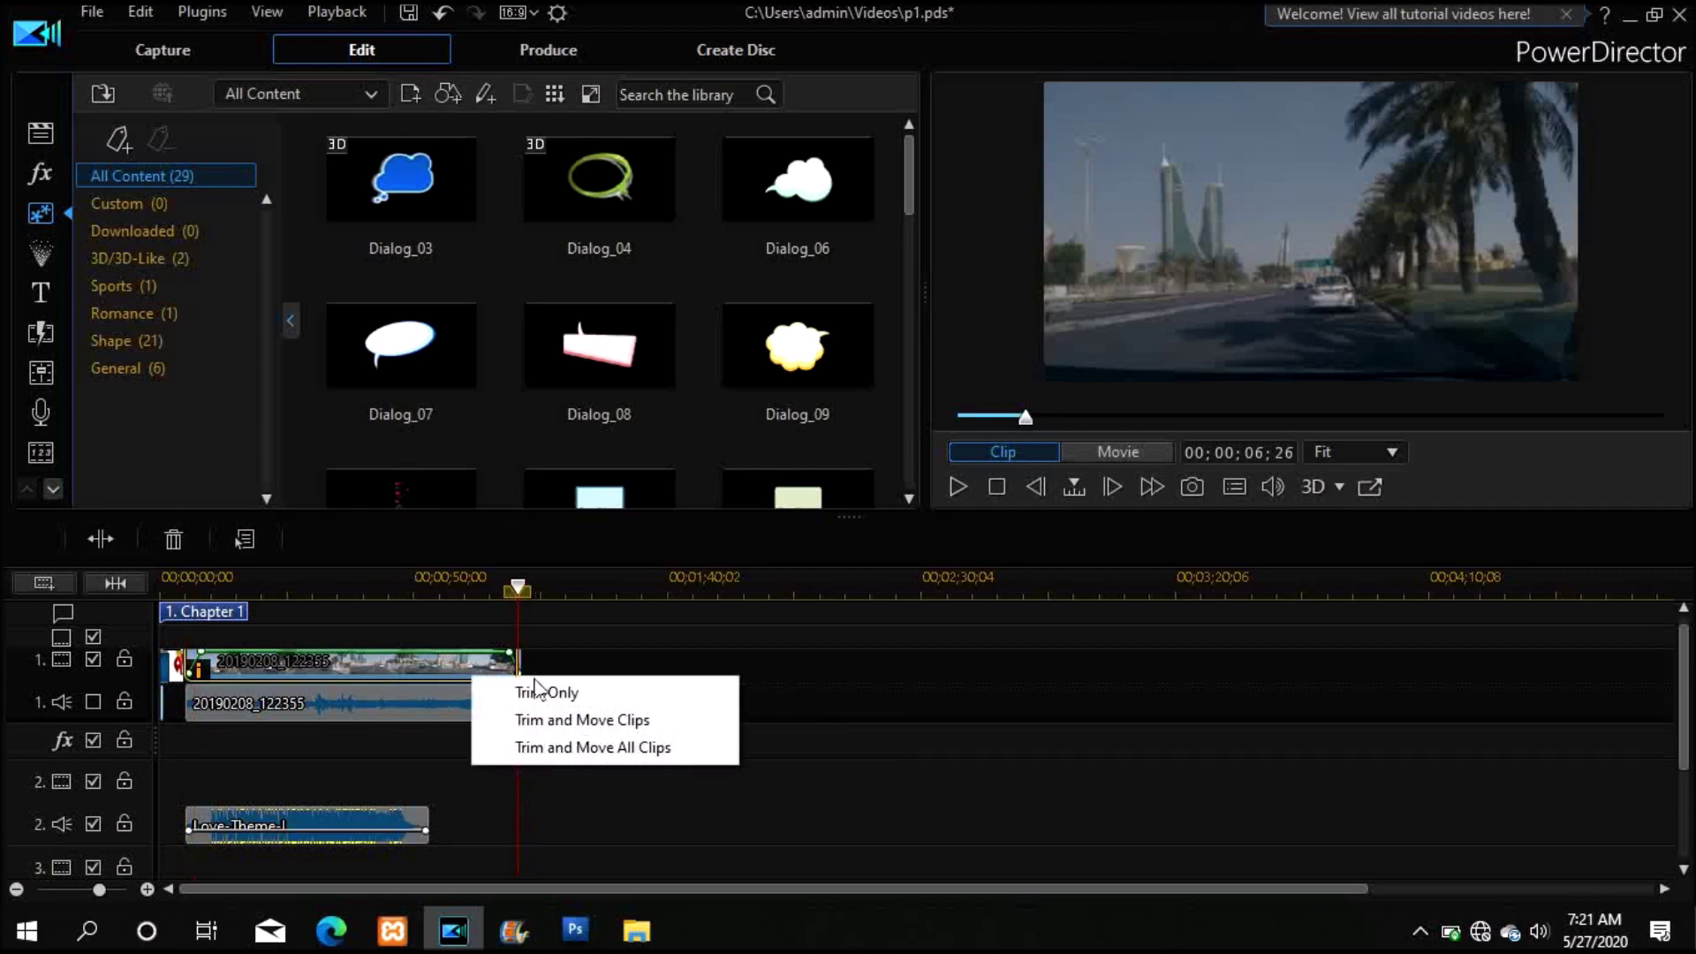
pyautogui.click(539, 692)
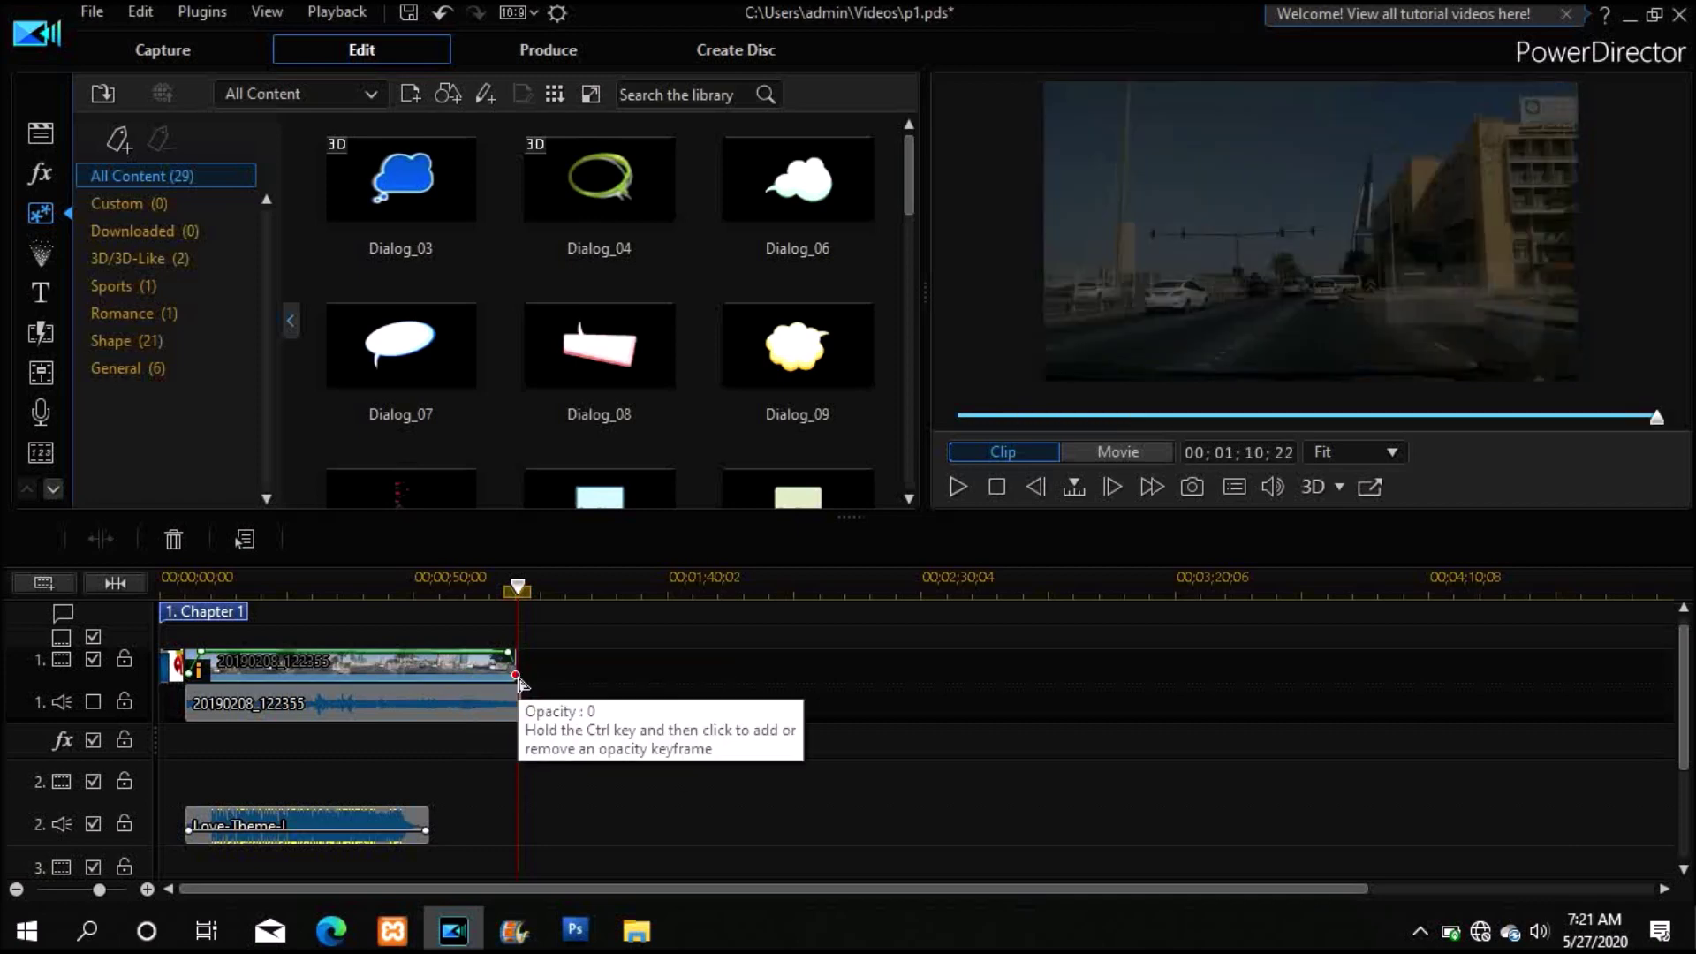
# - Try to trim the end of the 20190208_122355 video clip back to the end of the Love-Theme-I music
pyautogui.moveTo(511, 682); pyautogui.dragTo(428, 690)
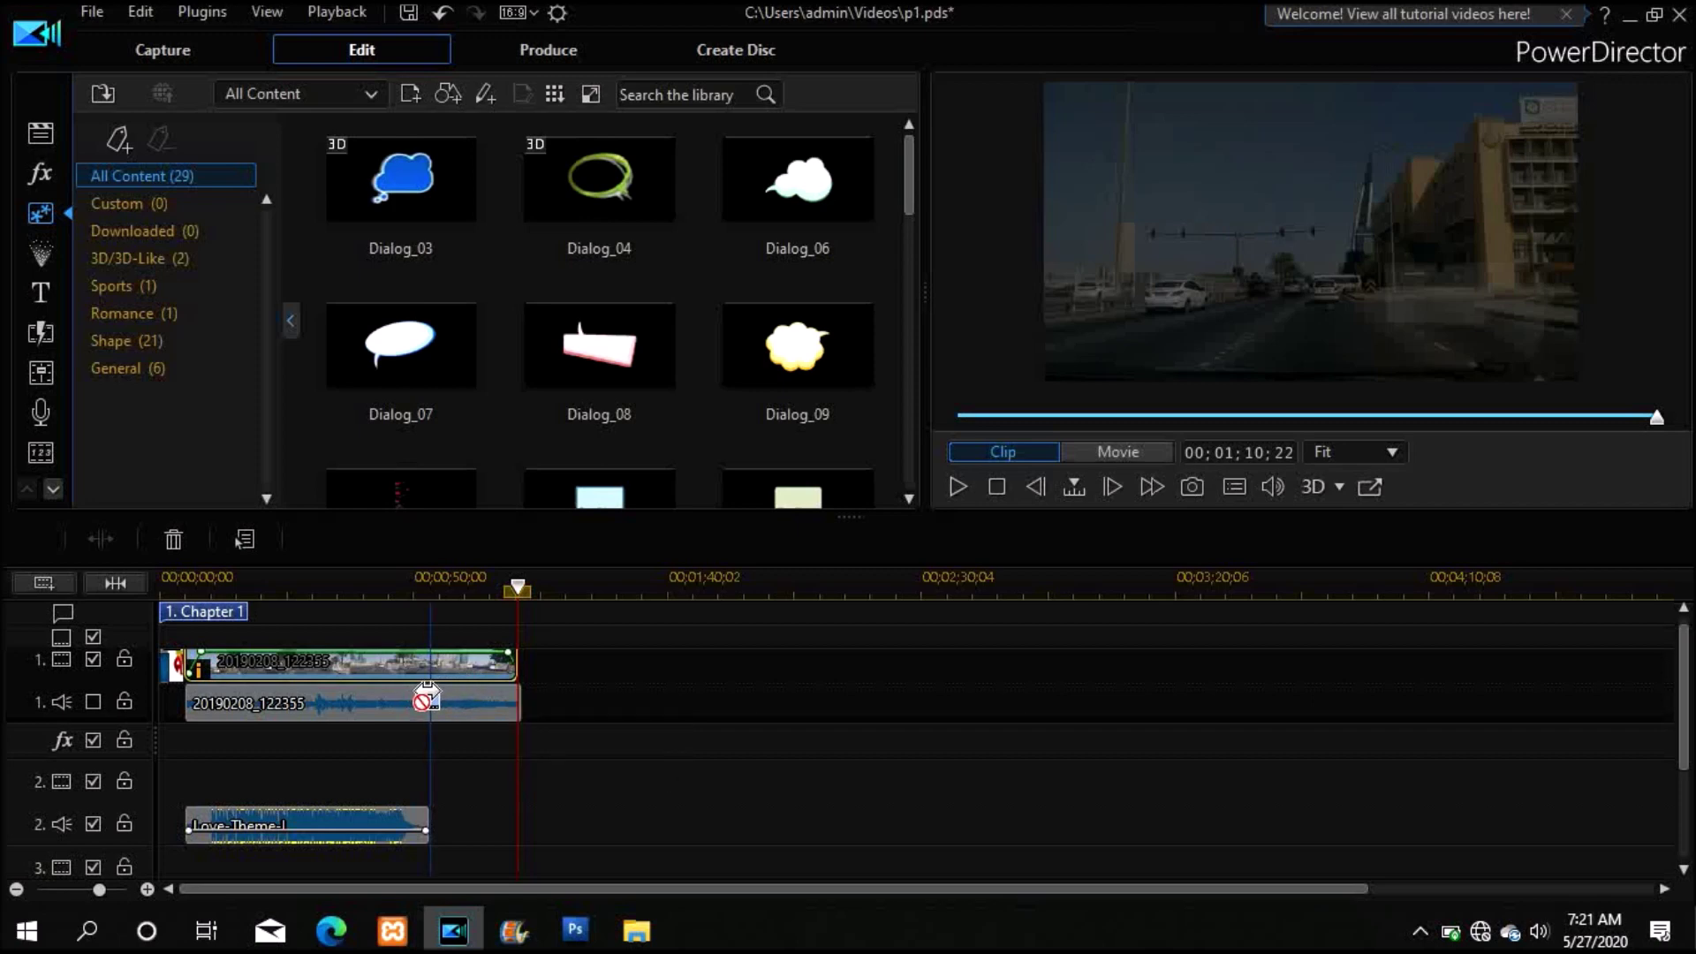
pyautogui.moveTo(428, 690); pyautogui.dragTo(427, 690)
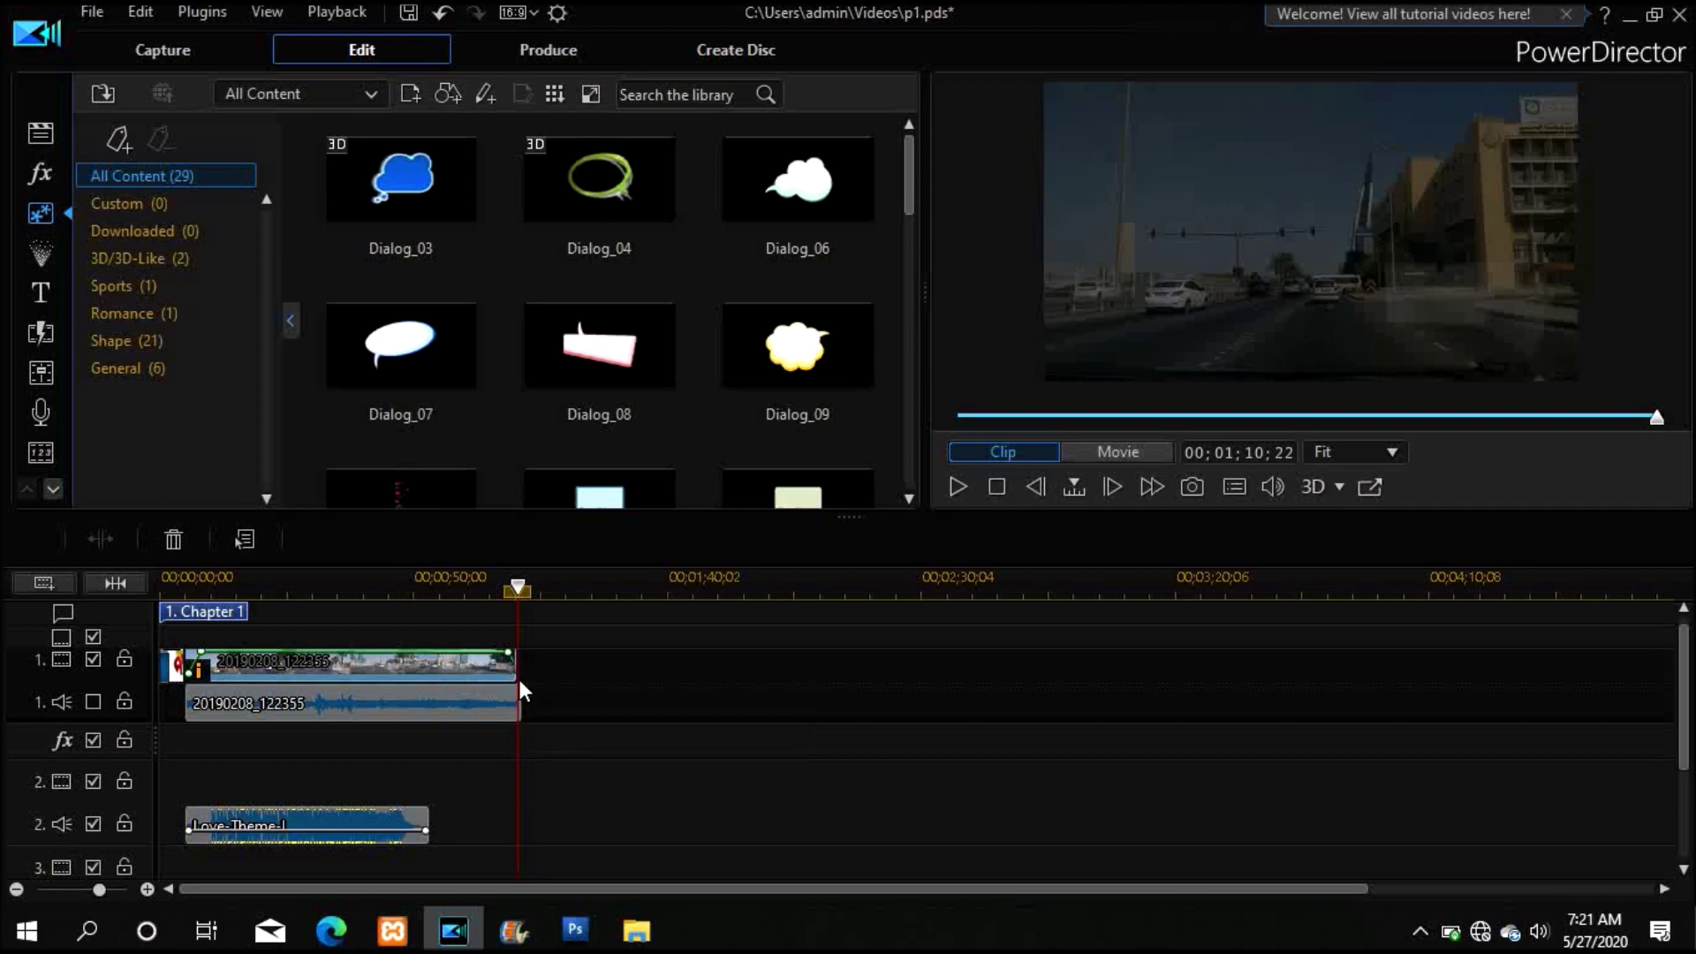
pyautogui.moveTo(517, 678); pyautogui.dragTo(434, 686)
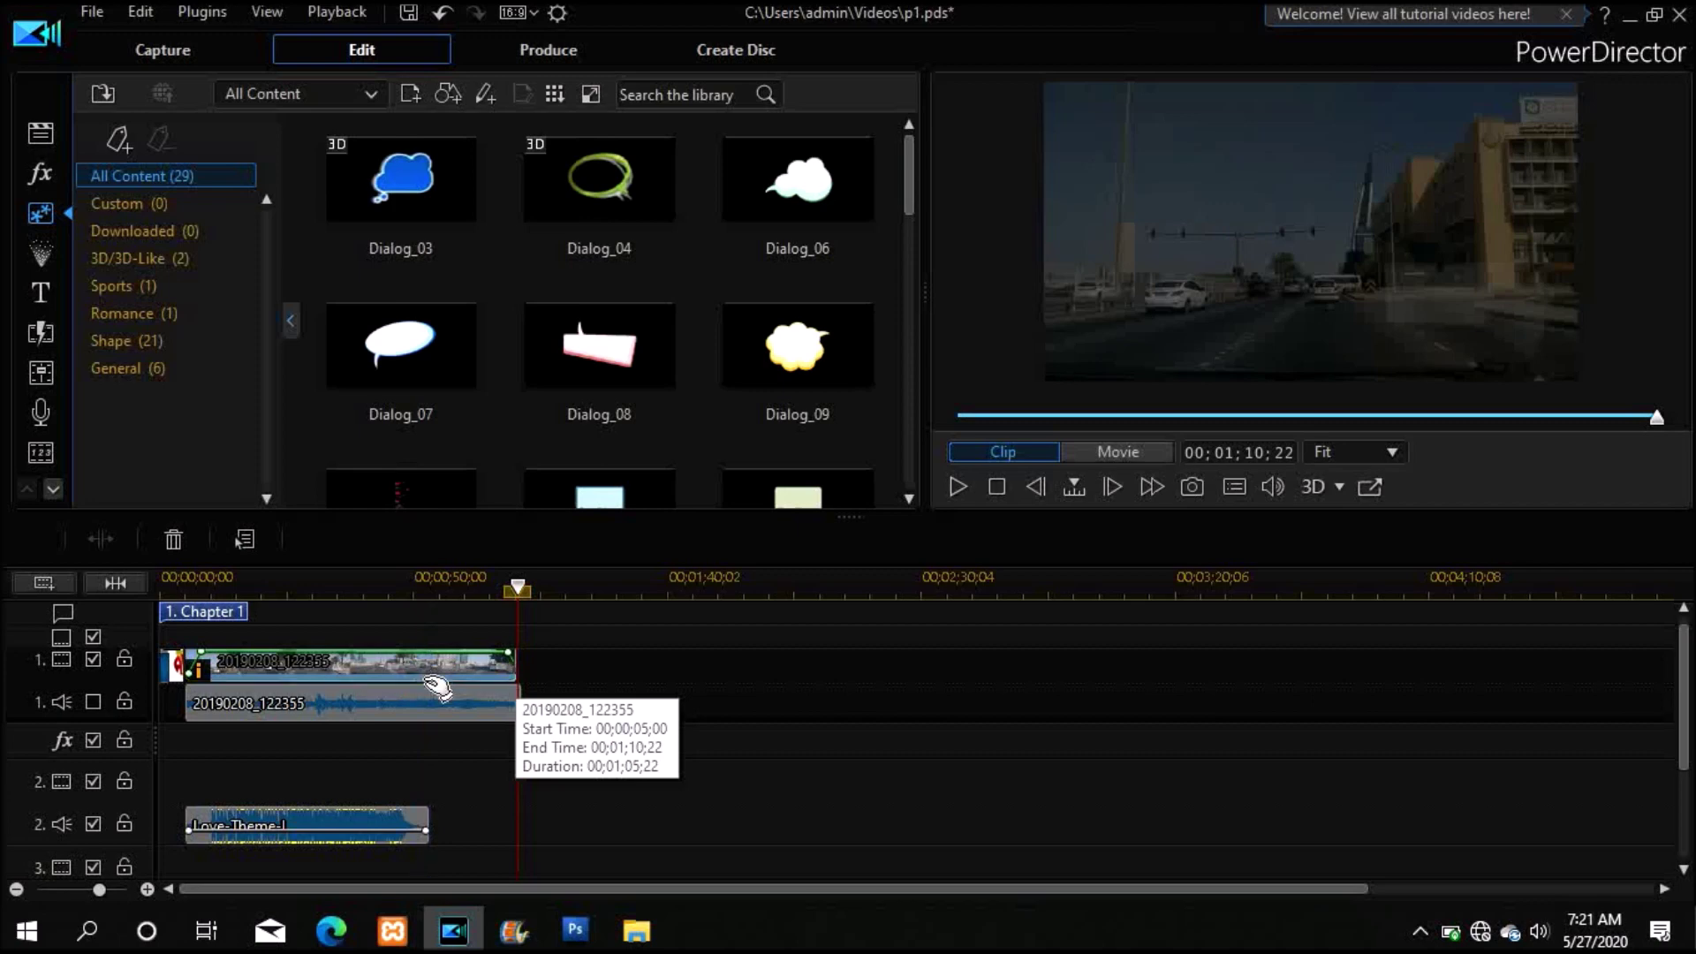
pyautogui.click(794, 735)
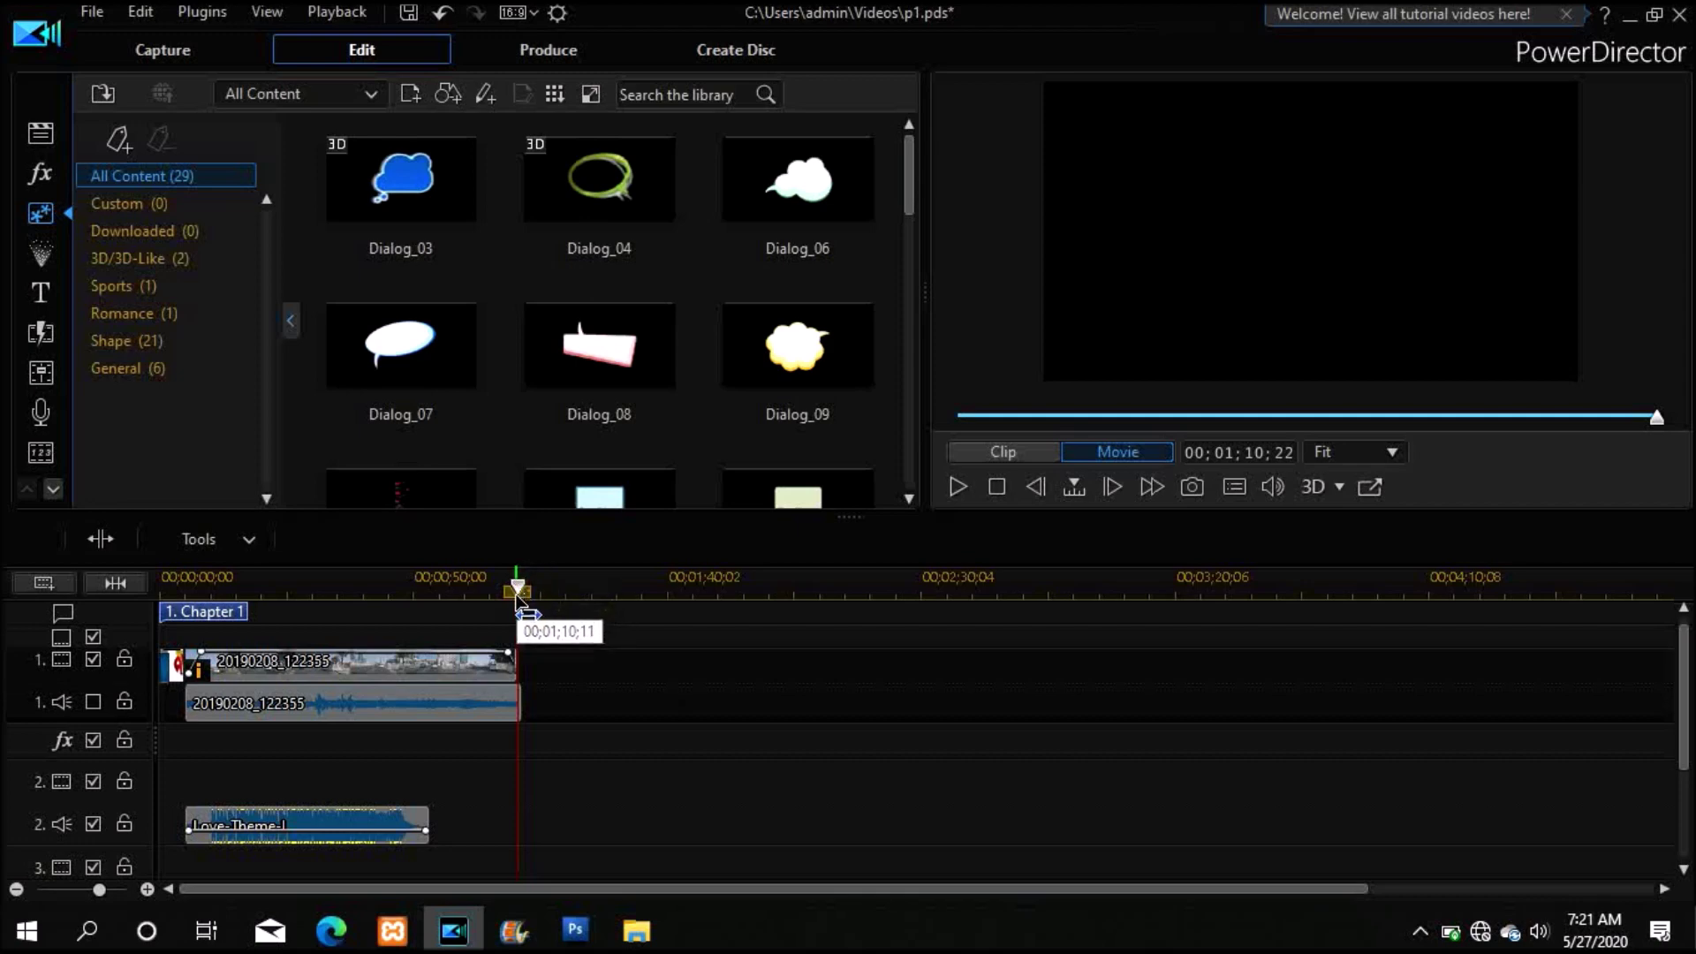
# - Move the playhead back inside the 20190208_122355 video clip and retry shortening the clip to the music's length
pyautogui.moveTo(519, 583); pyautogui.dragTo(342, 587)
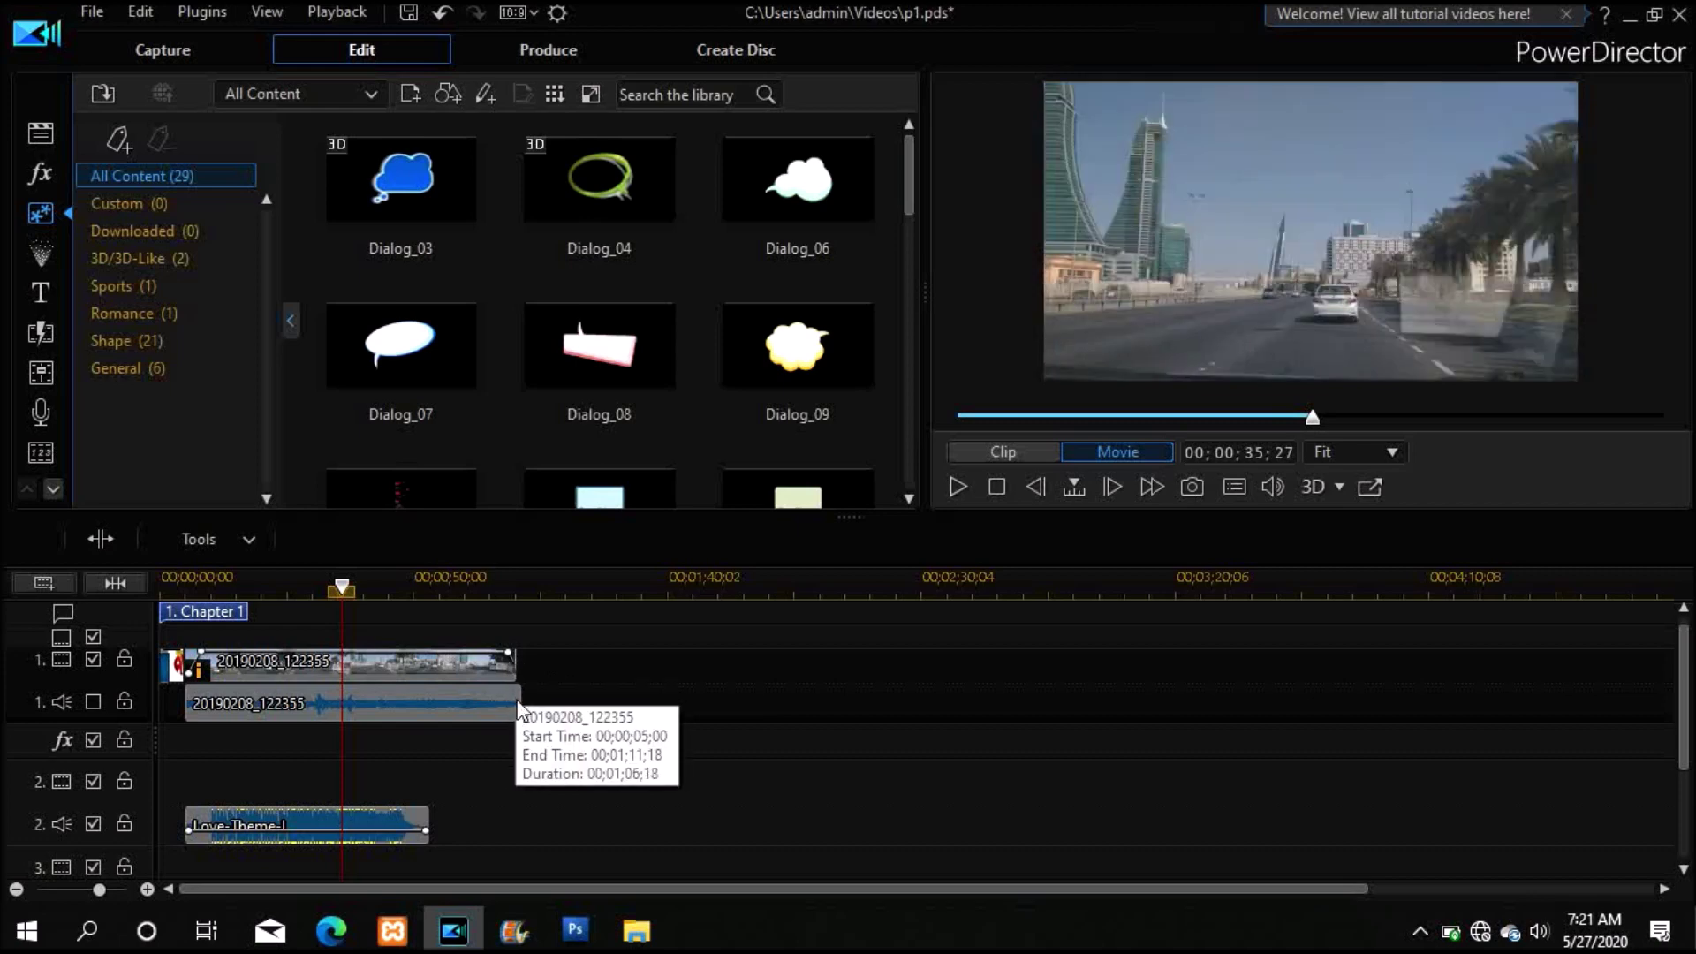
pyautogui.click(511, 665)
pyautogui.moveTo(514, 661); pyautogui.dragTo(516, 673)
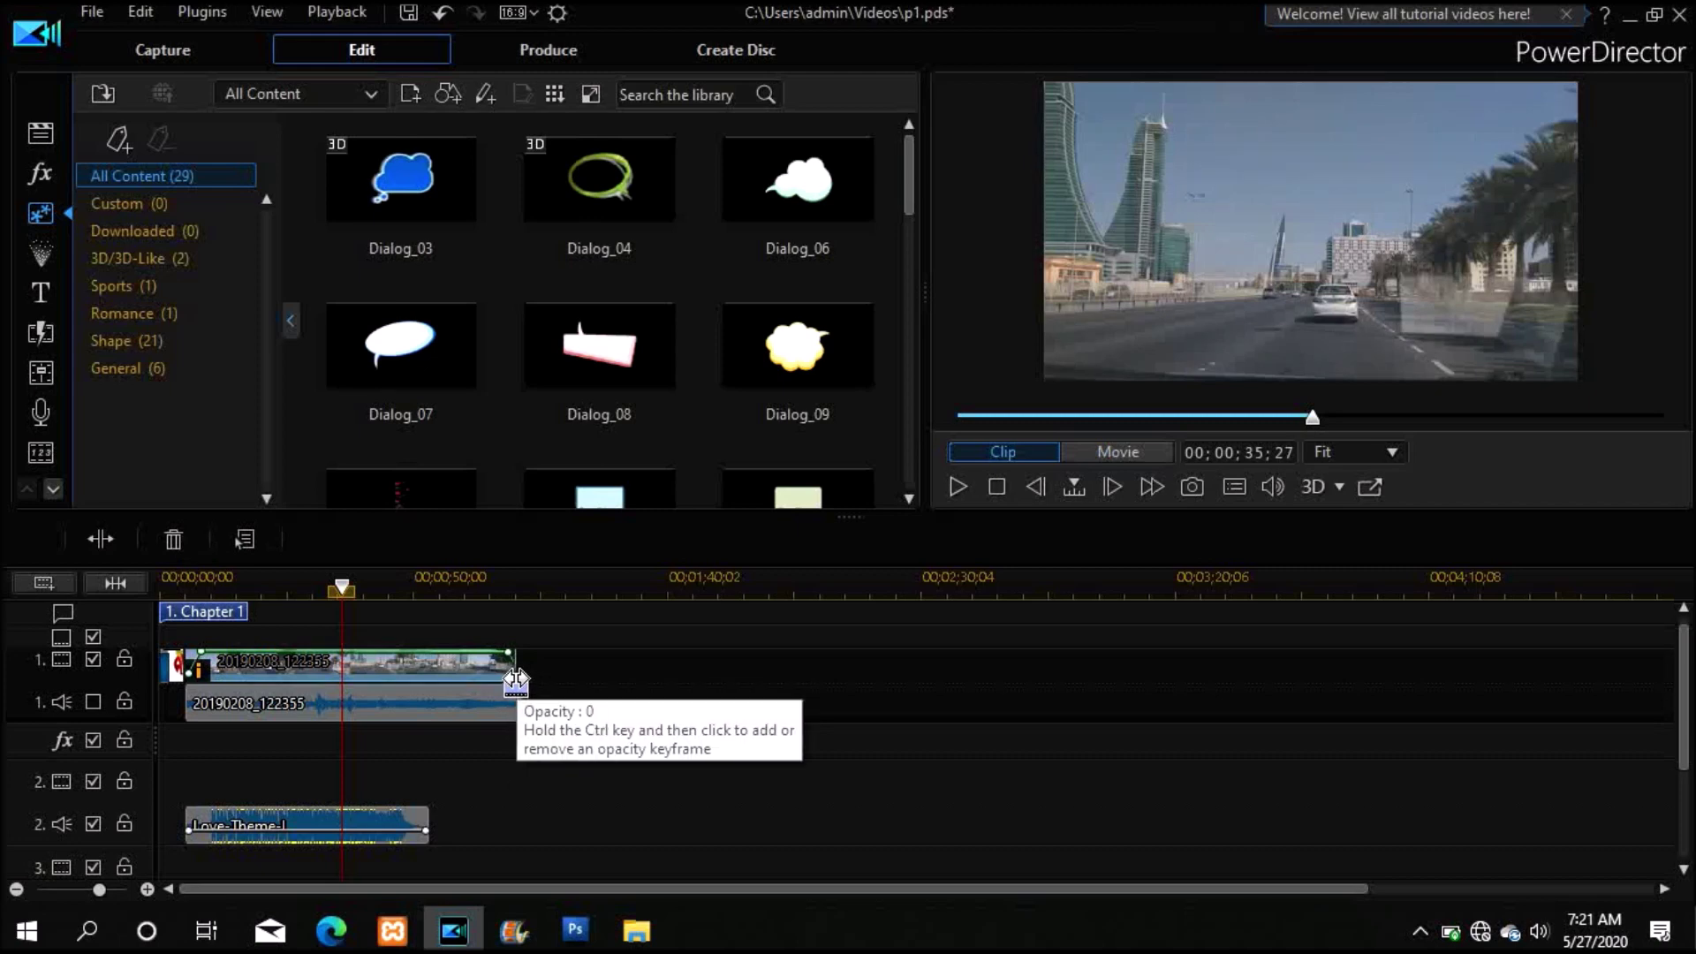
pyautogui.moveTo(515, 679); pyautogui.dragTo(426, 682)
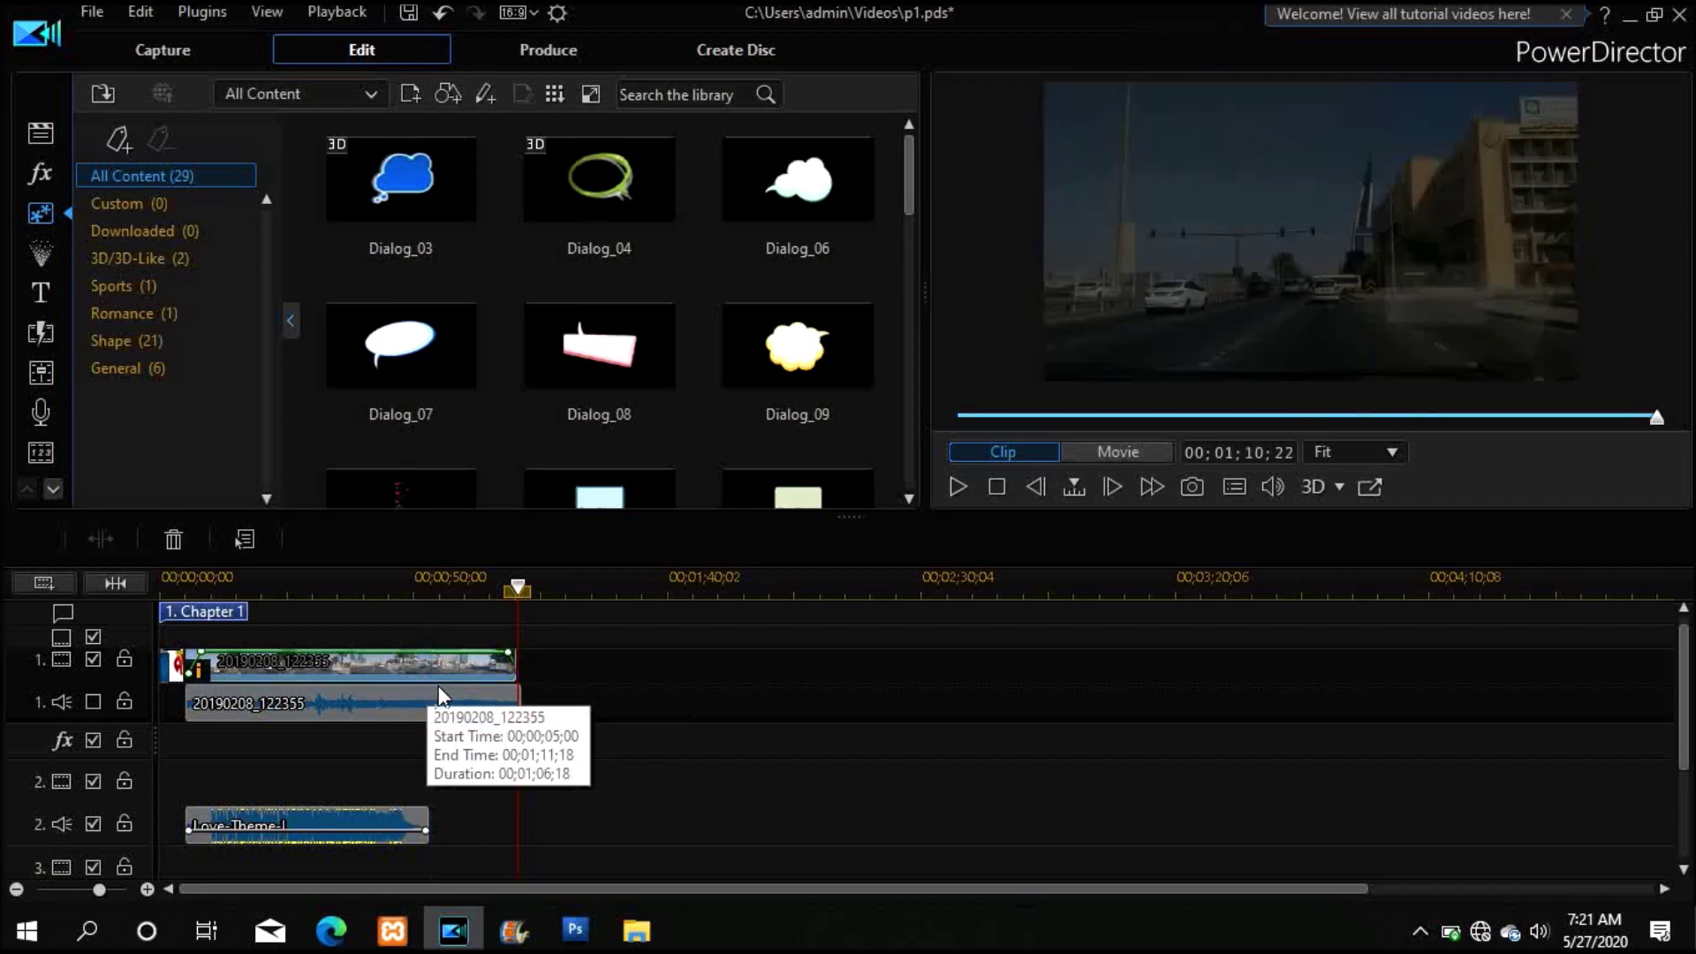
pyautogui.click(1000, 485)
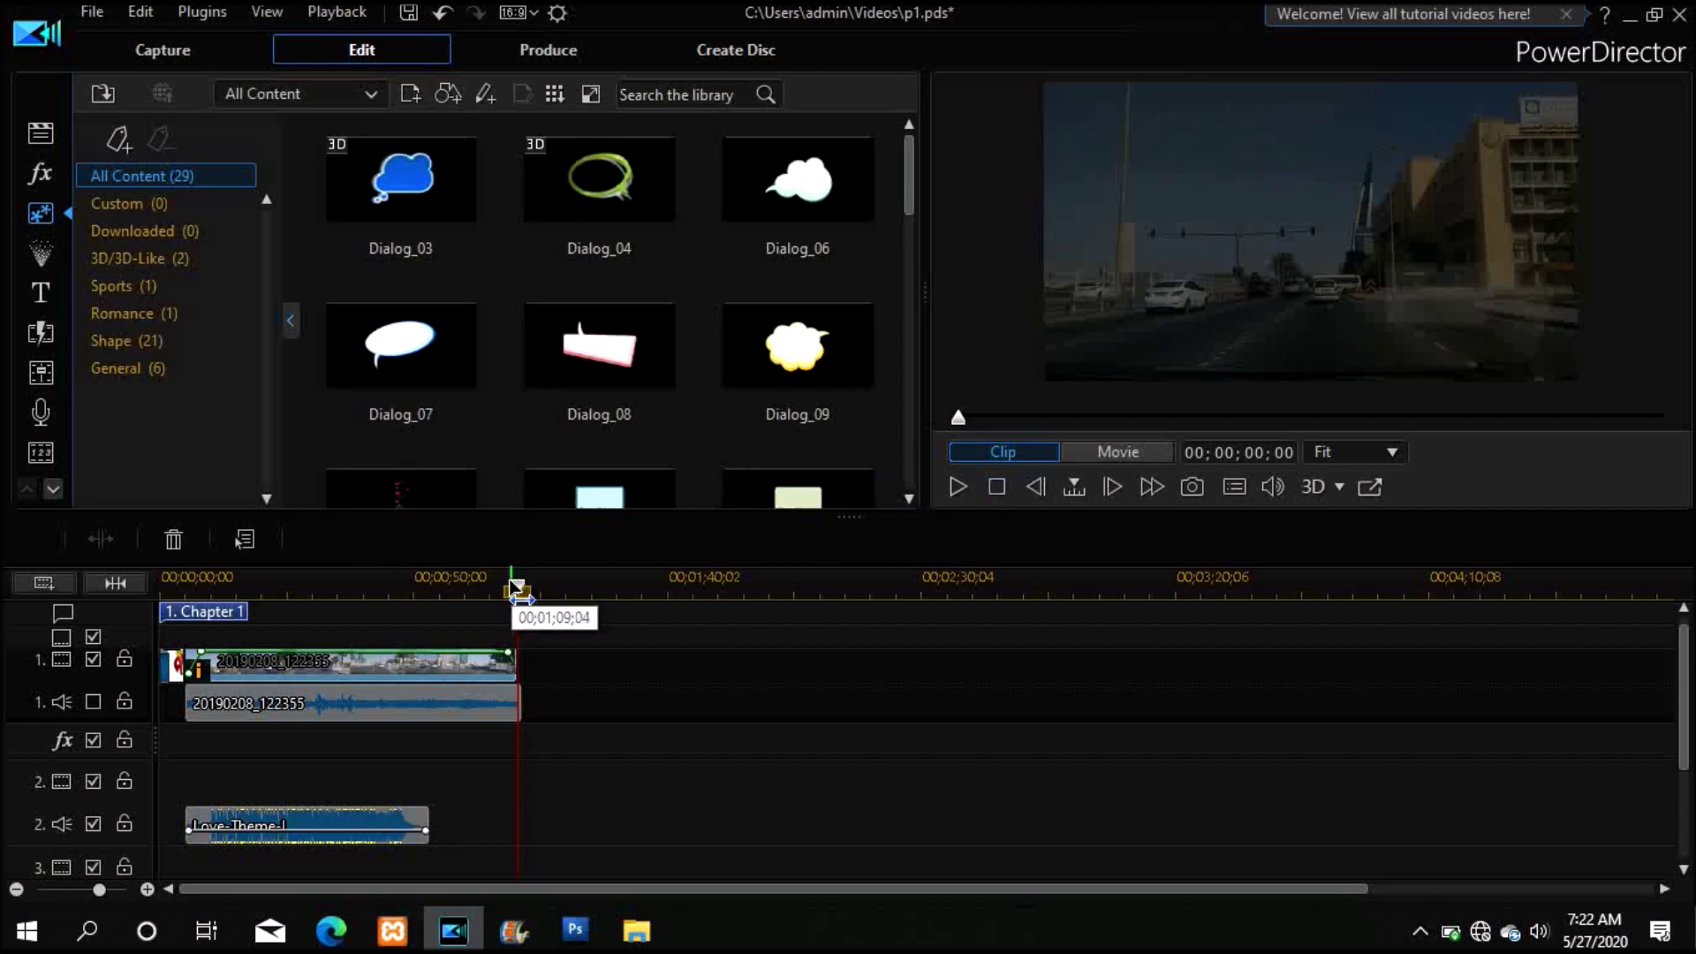
pyautogui.moveTo(518, 588); pyautogui.dragTo(273, 593)
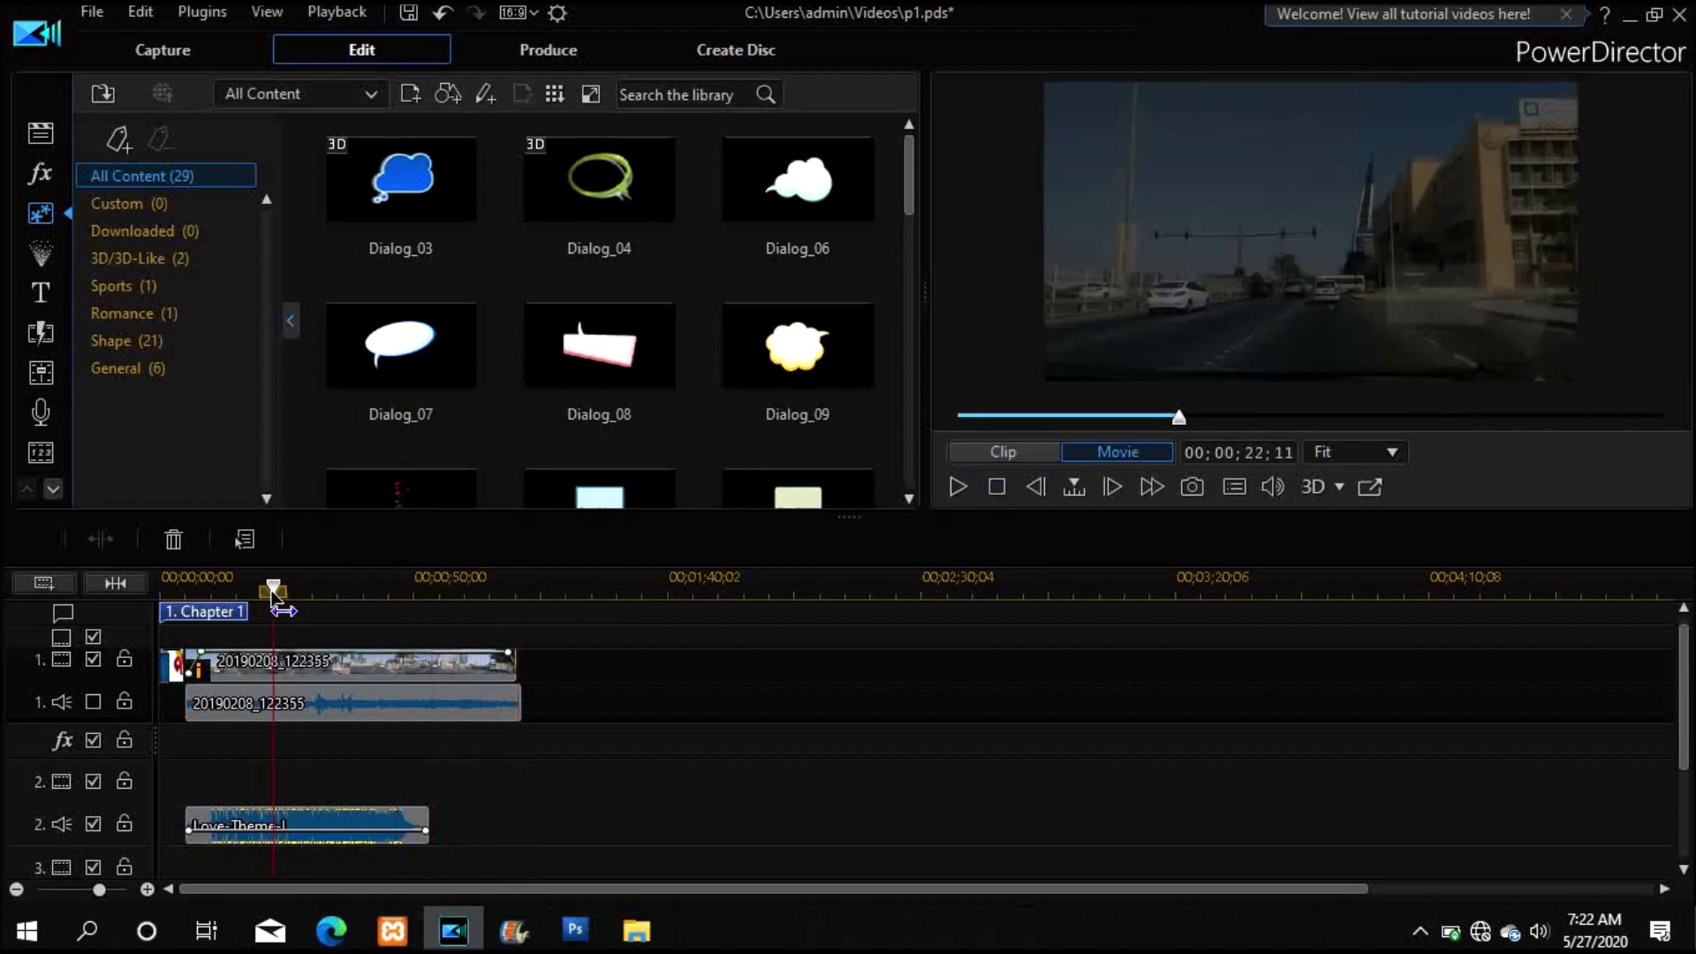
pyautogui.click(416, 664)
pyautogui.moveTo(509, 654); pyautogui.dragTo(512, 675)
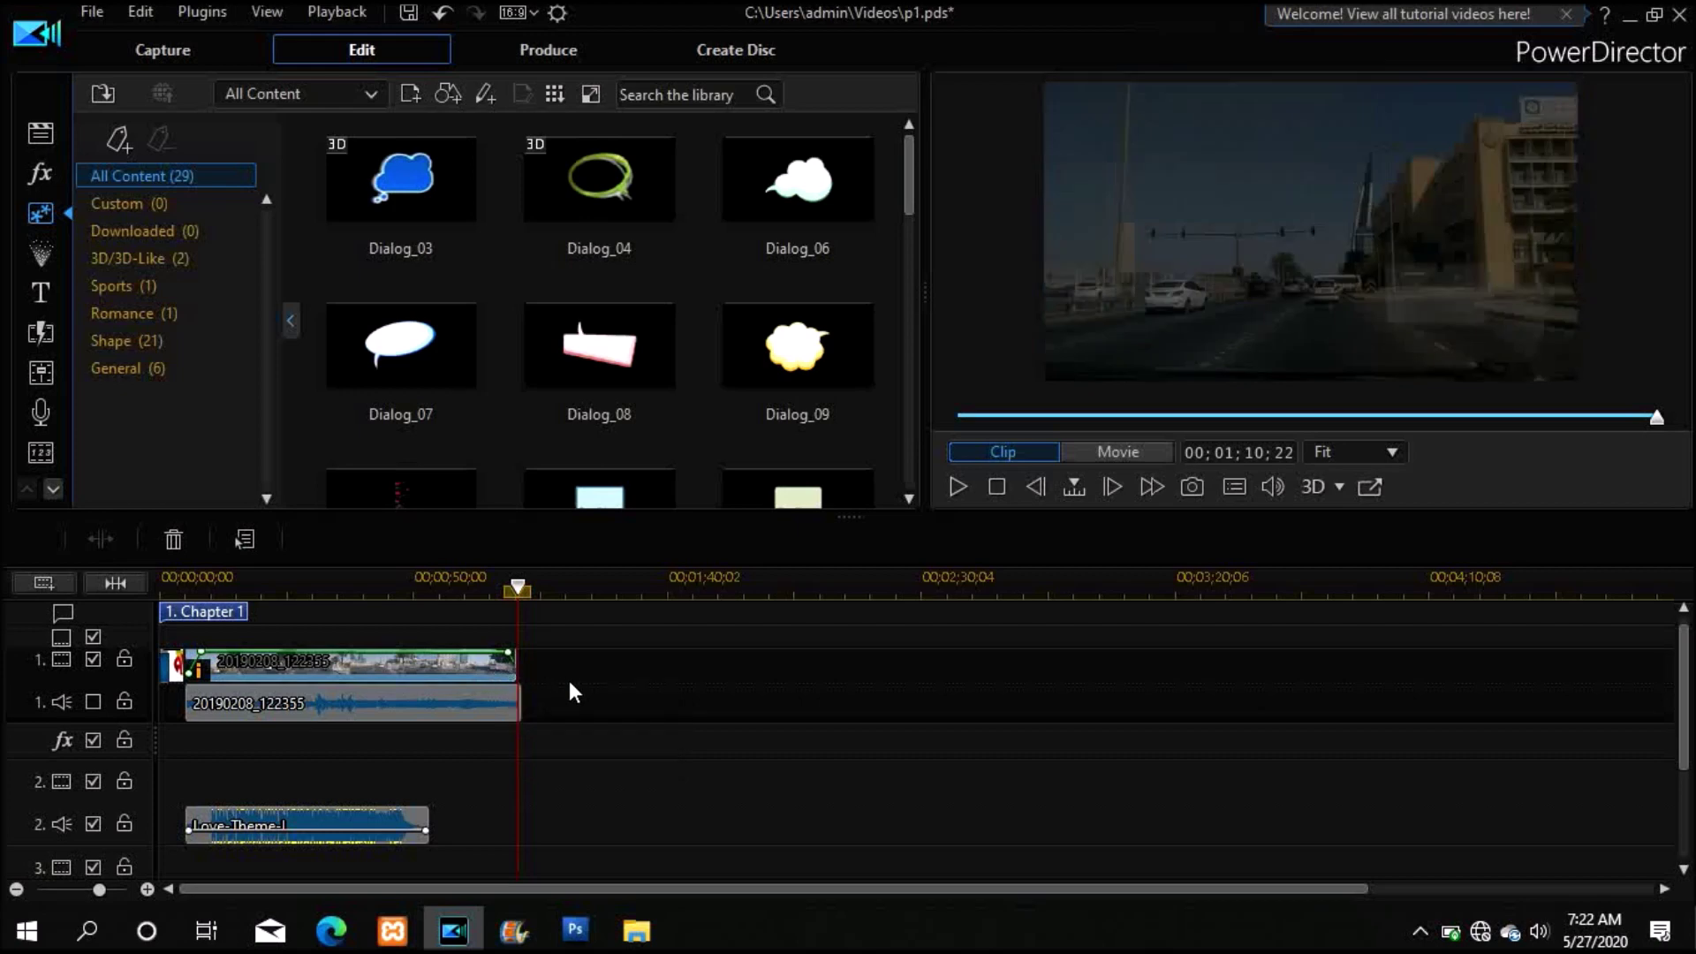
# - Trim the 20190208_122355 audio on audio track 1 to end at 00;00;53;09, level with the end of Love-Theme-I
pyautogui.click(521, 707)
pyautogui.moveTo(523, 710); pyautogui.dragTo(429, 729)
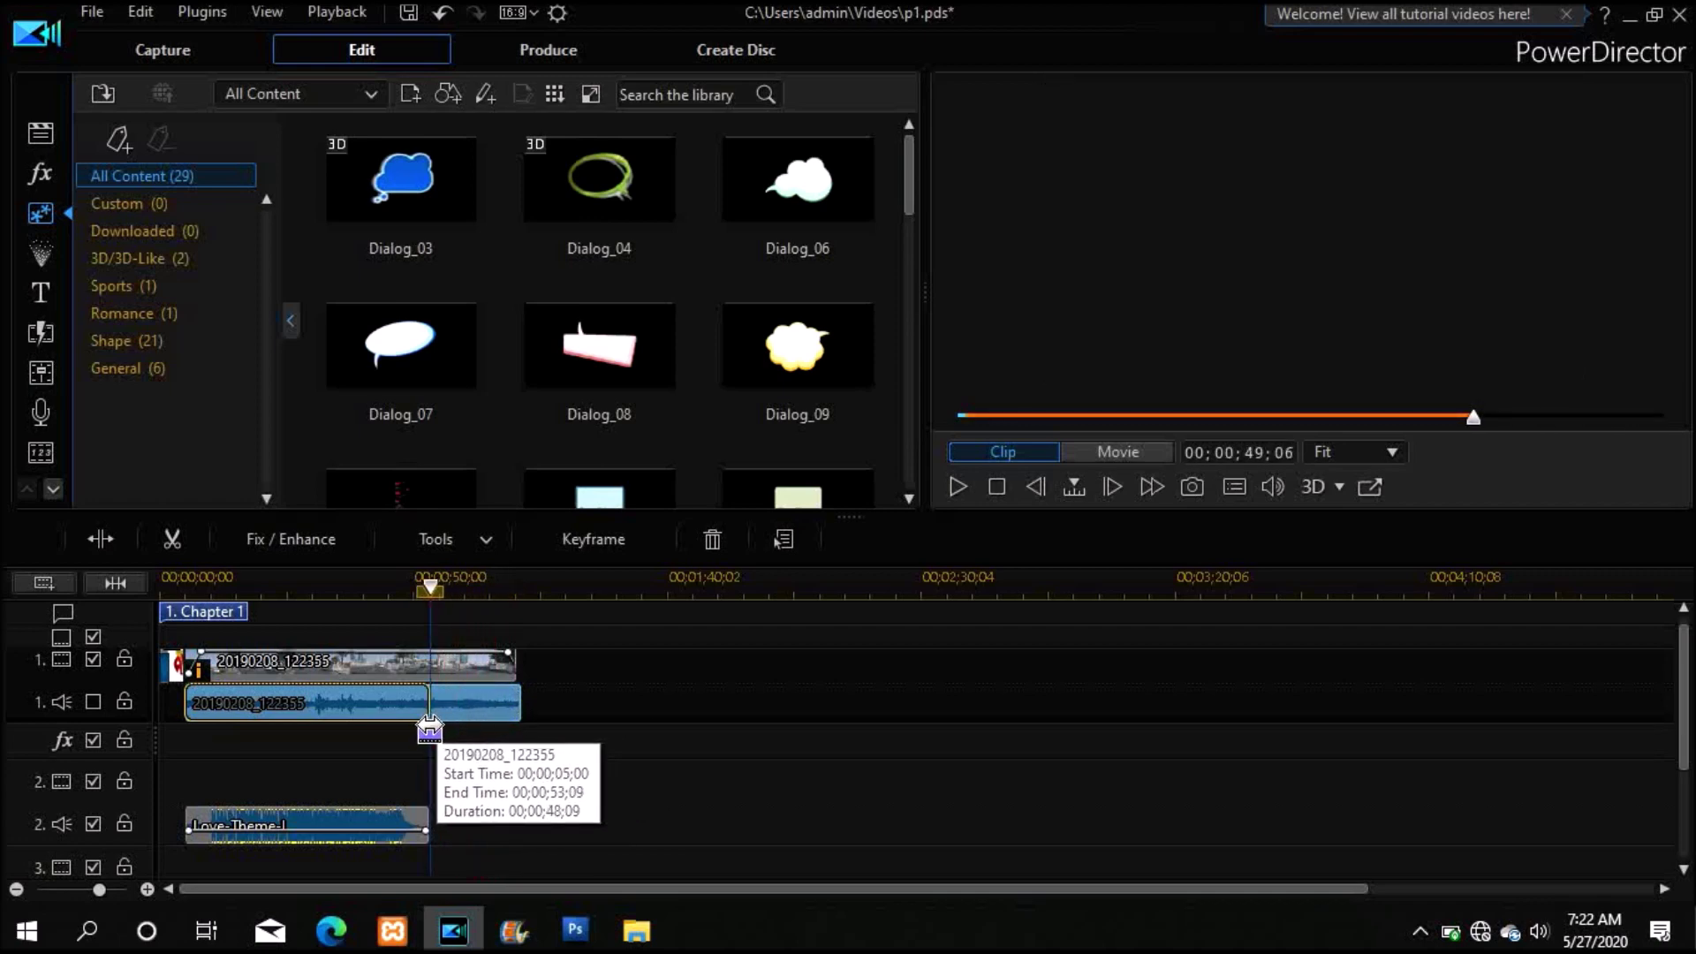
pyautogui.moveTo(429, 730); pyautogui.dragTo(428, 729)
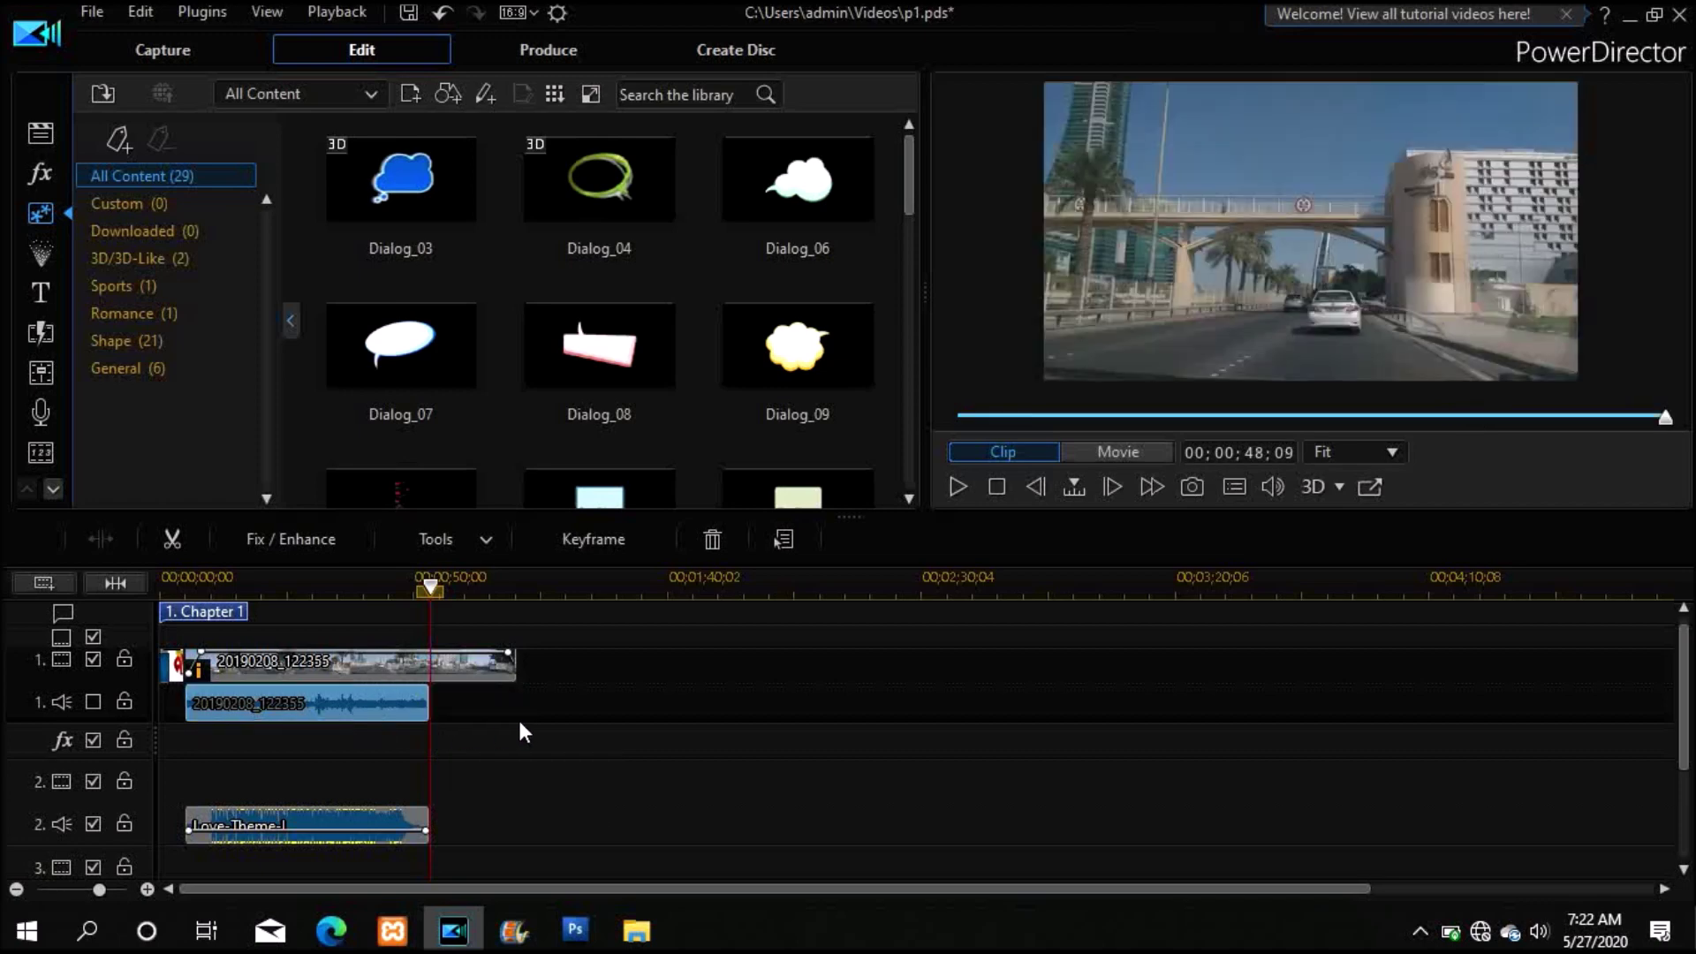
# - Turn off fade-in and fade-out for the 20190208_122355 video clip on video track 1
pyautogui.click(475, 664)
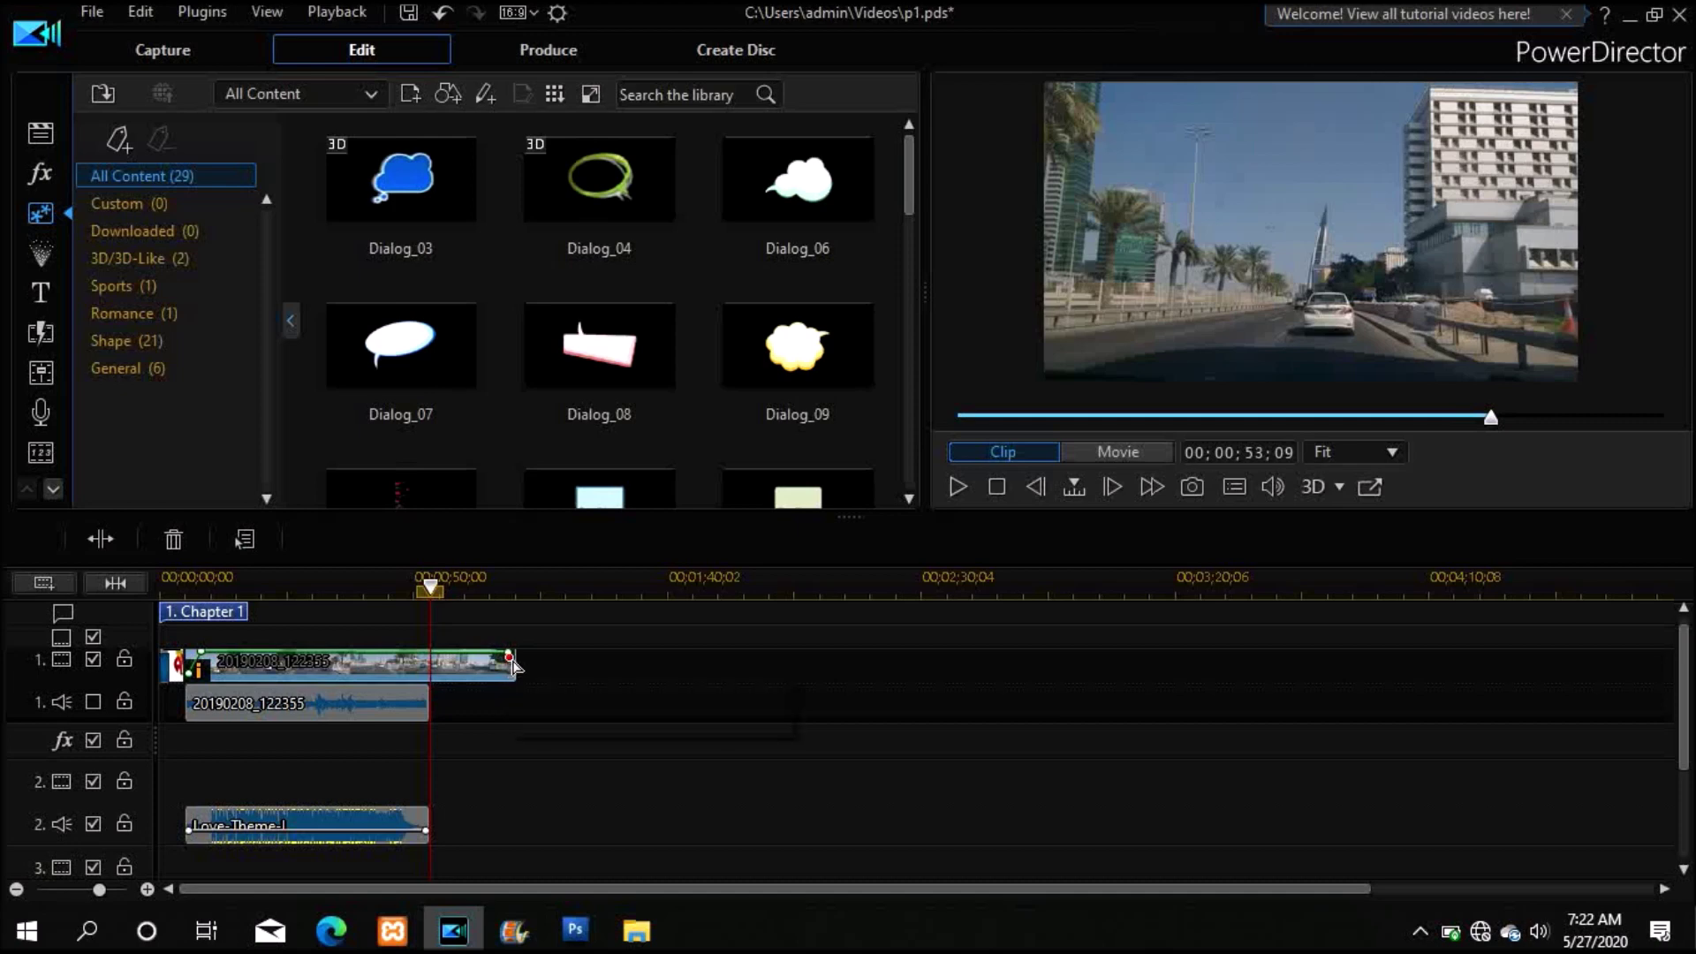
pyautogui.rightClick(513, 659)
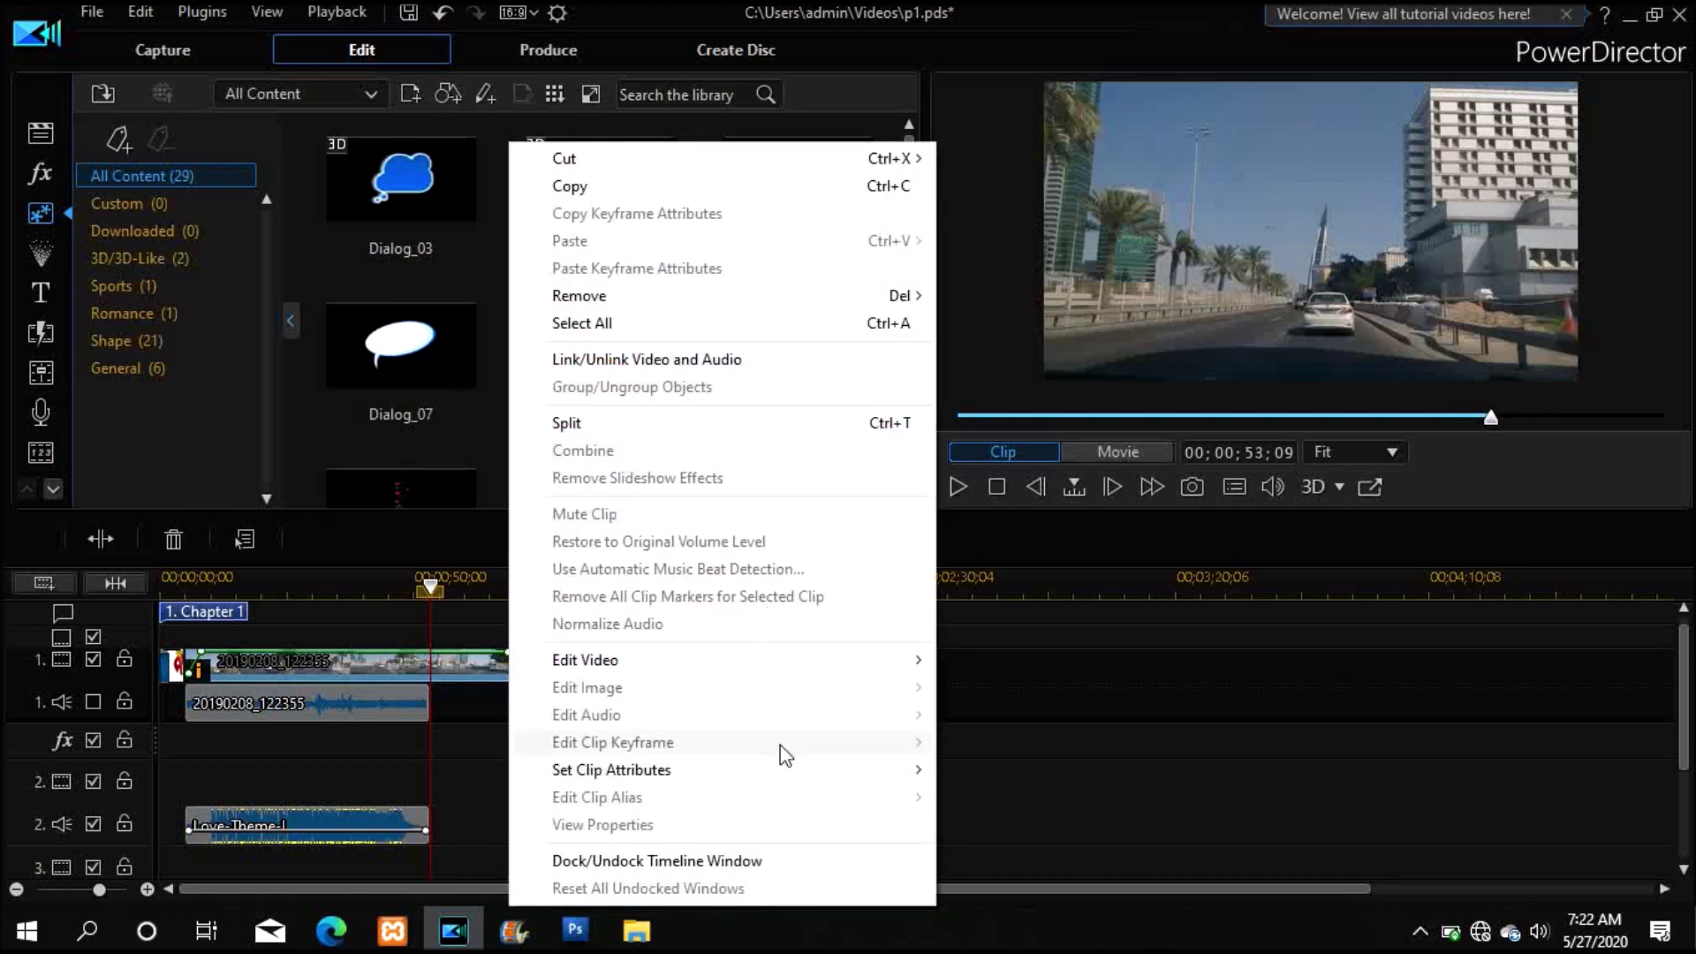
pyautogui.moveTo(887, 669)
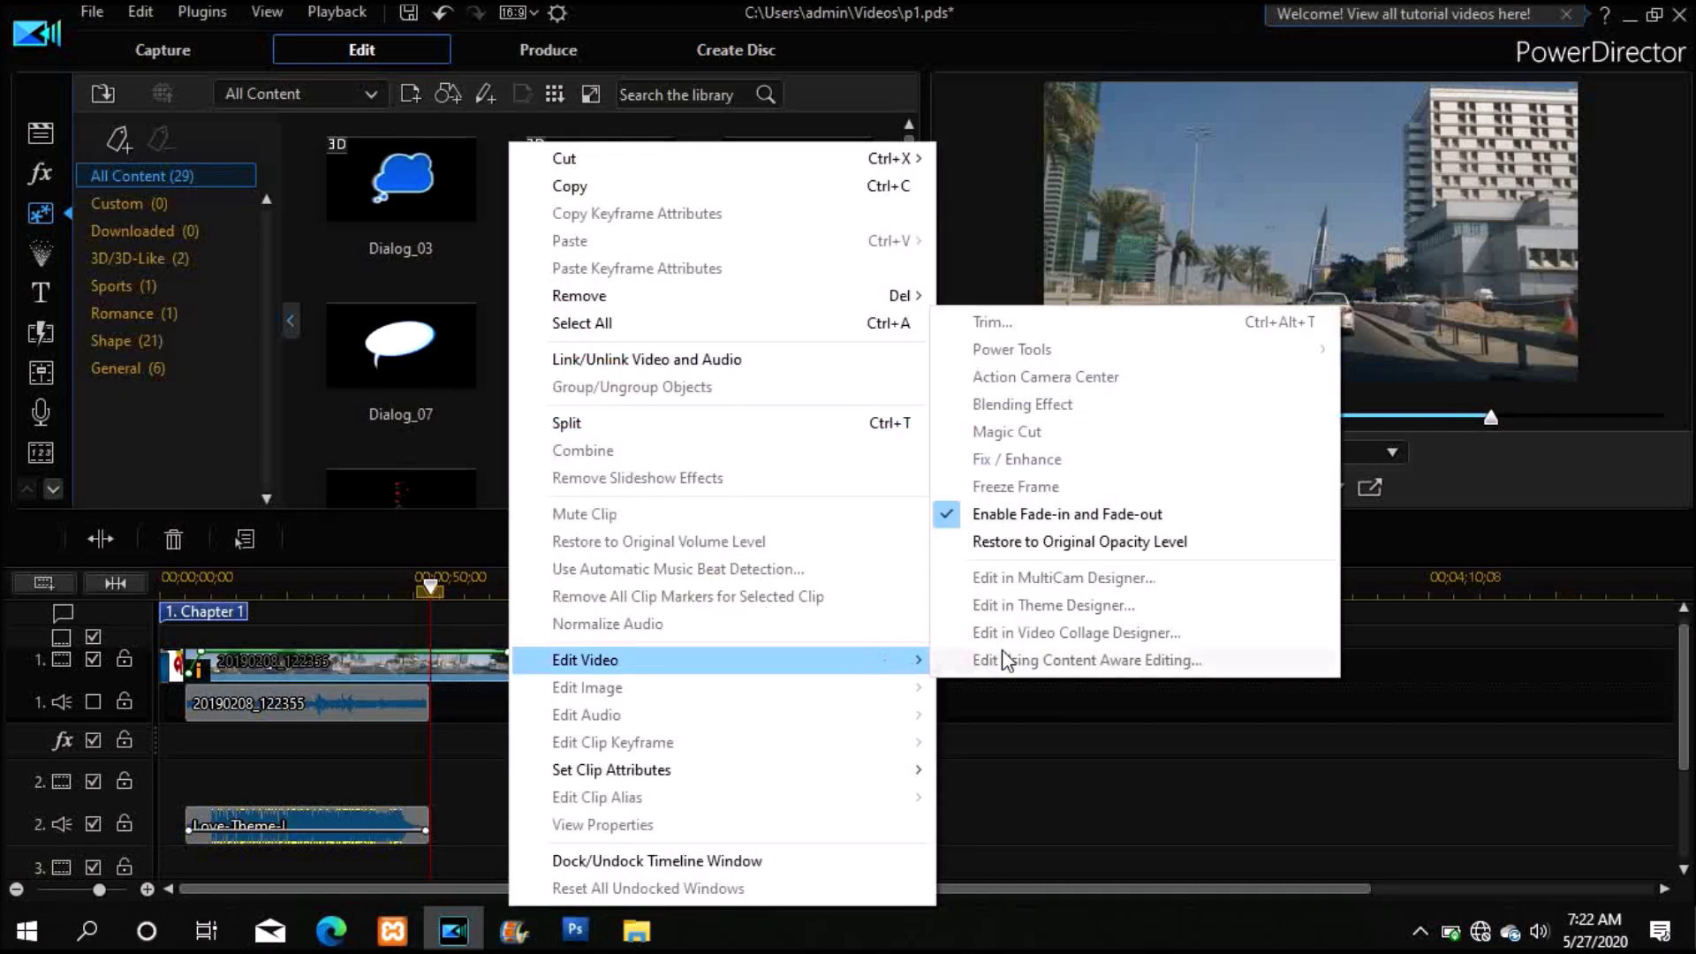
pyautogui.click(982, 514)
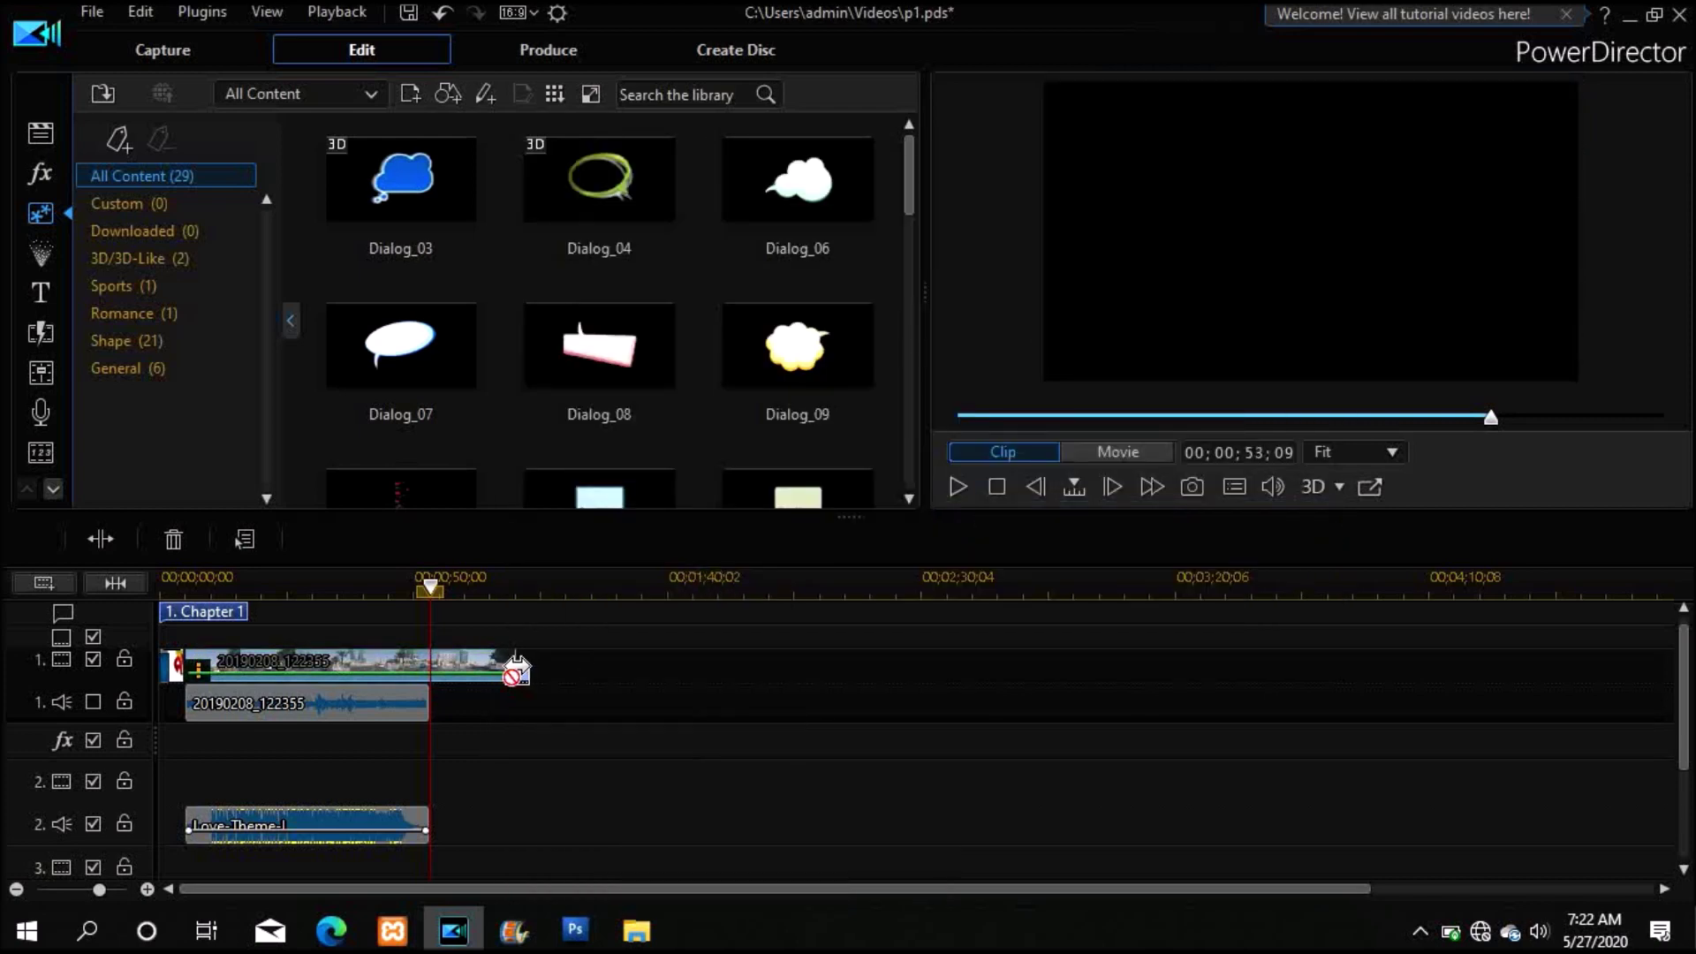
# - Restore the 20190208_122355 video clip to its original opacity level and try to extend the clip's end
pyautogui.click(518, 668)
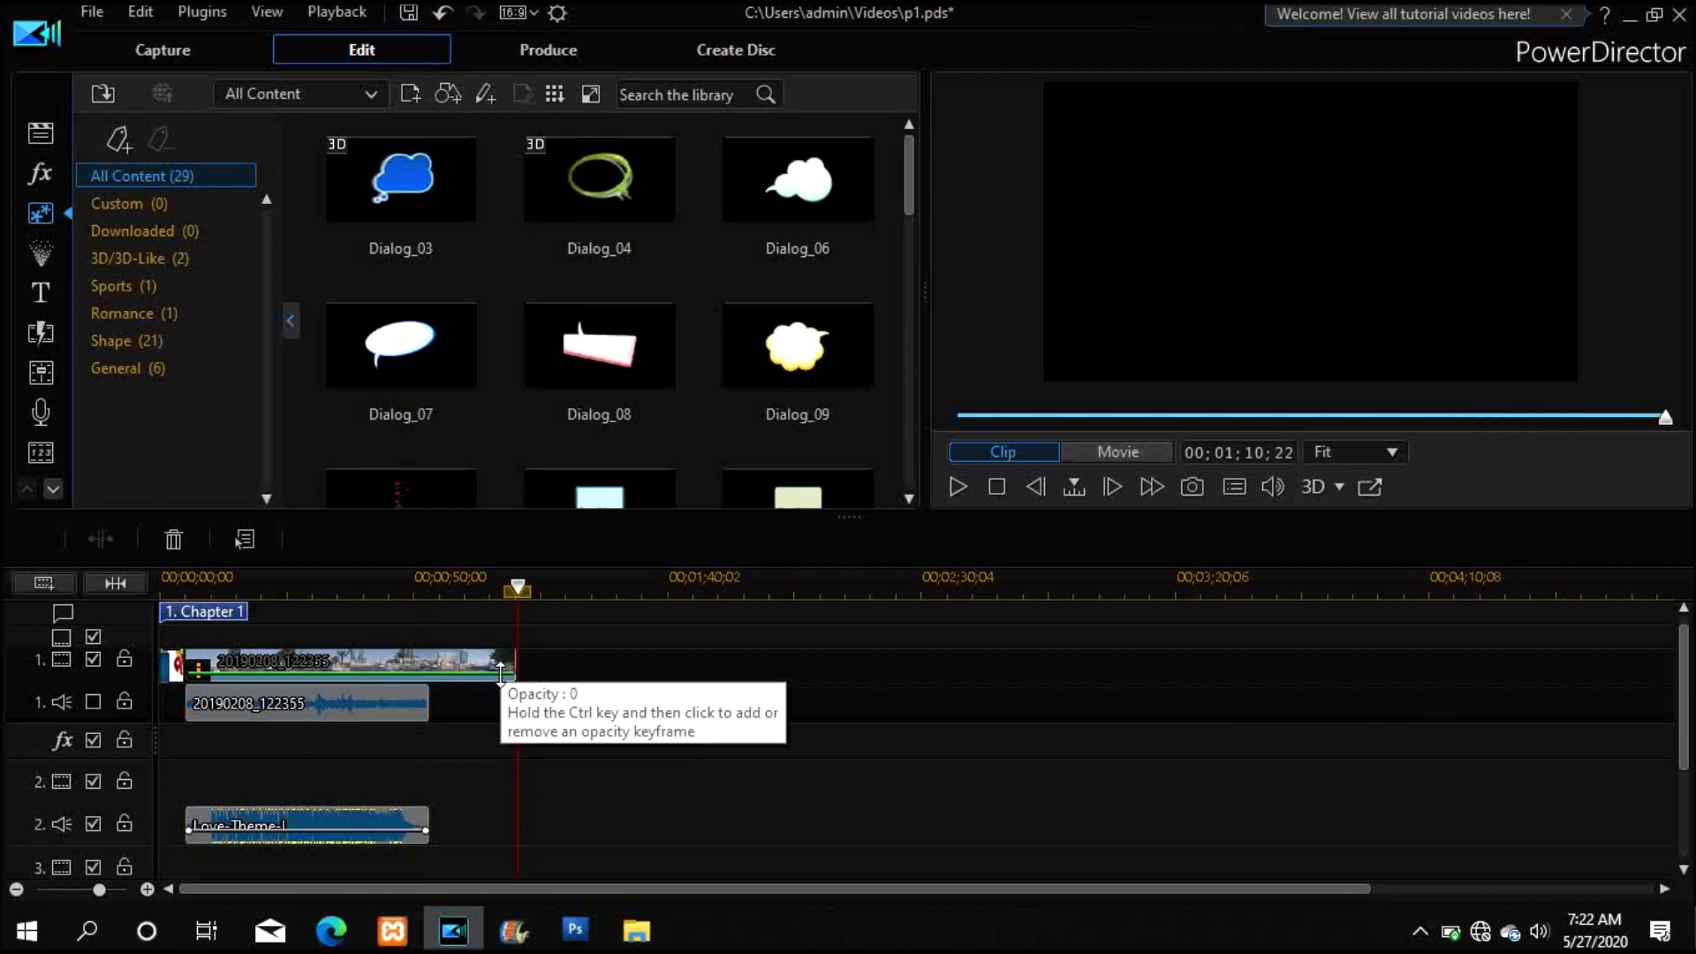
pyautogui.click(511, 669)
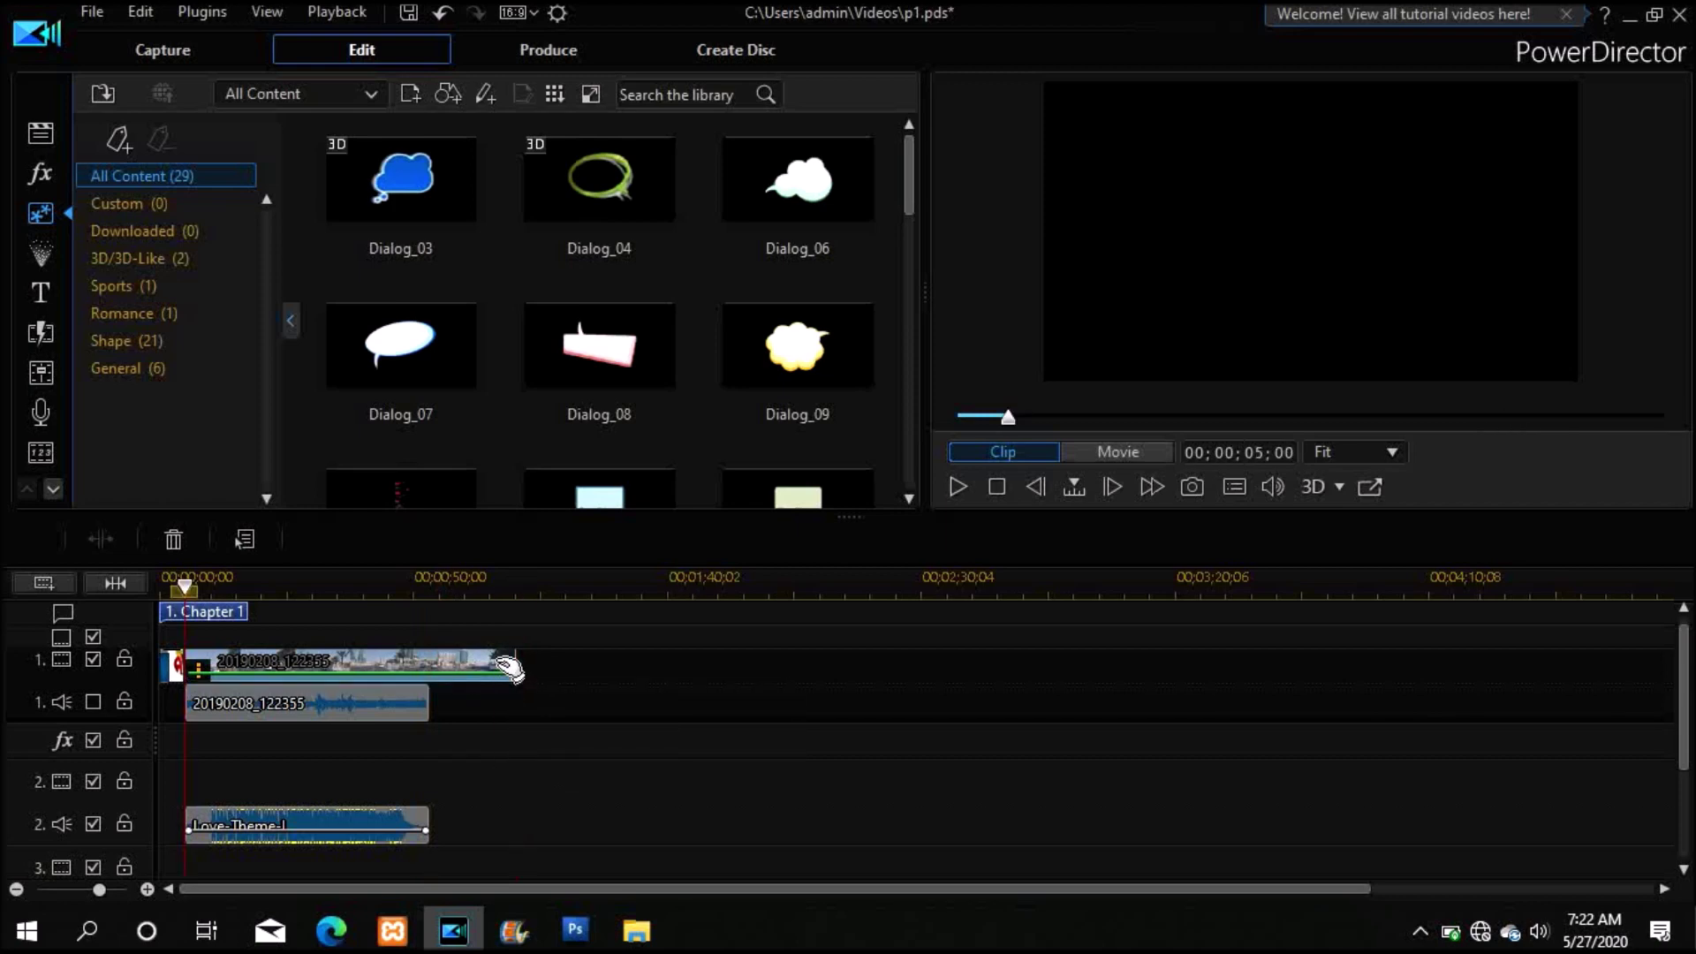
pyautogui.rightClick(500, 664)
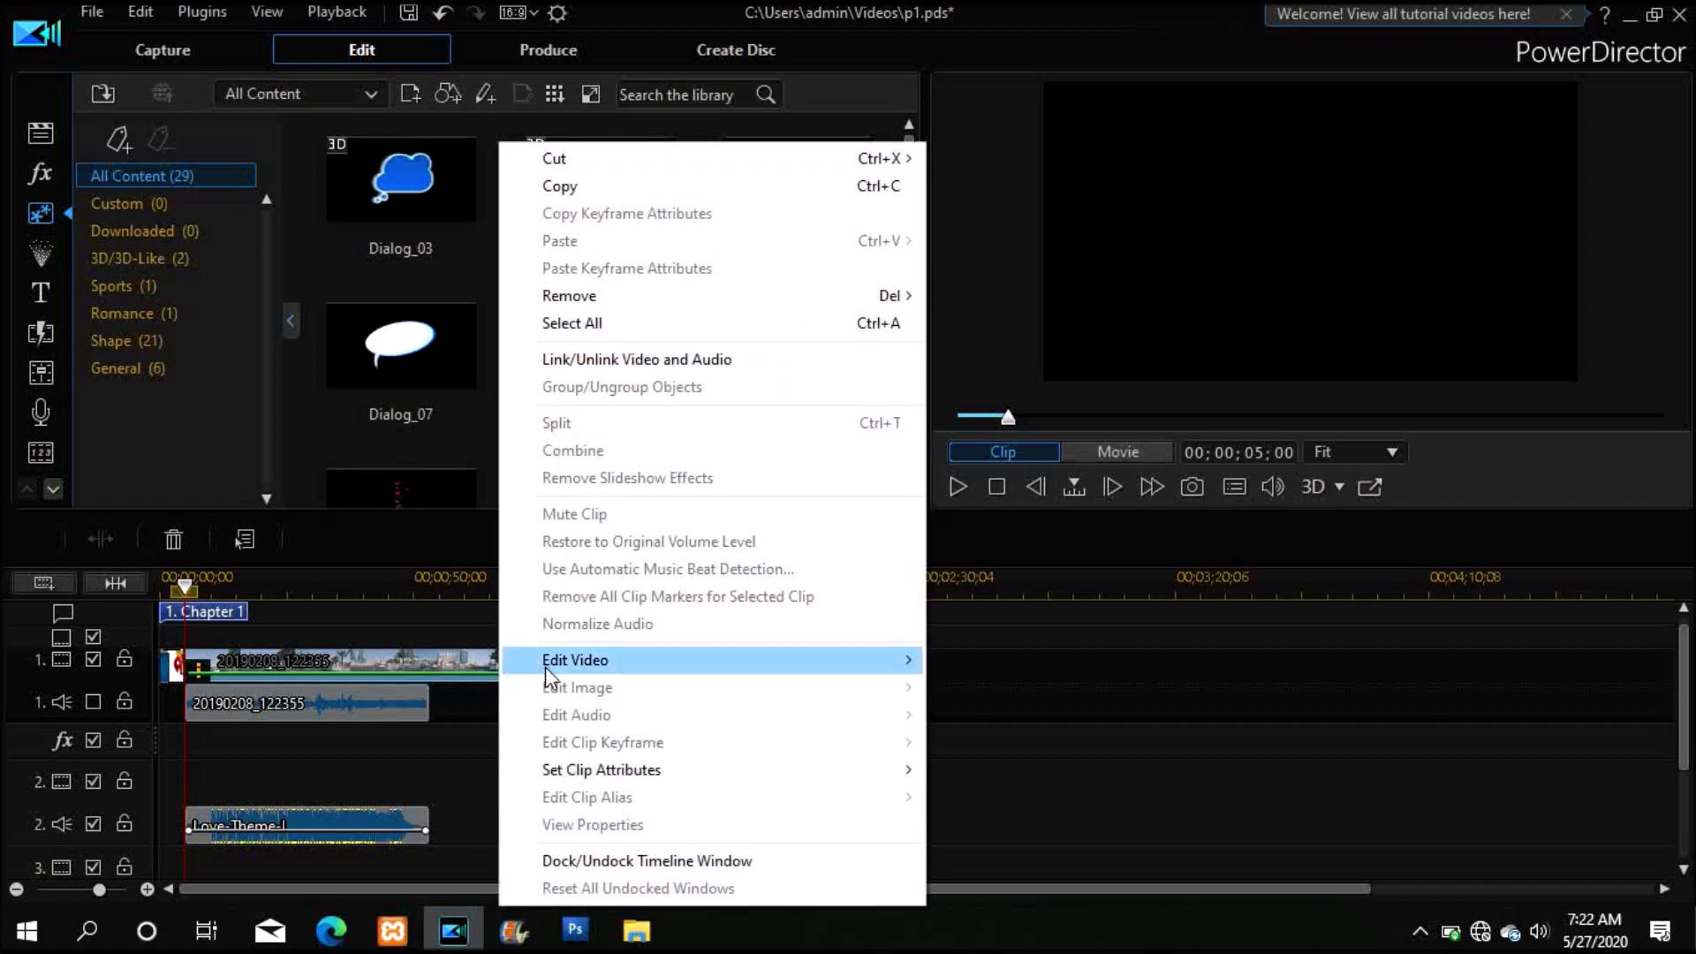
pyautogui.moveTo(592, 669)
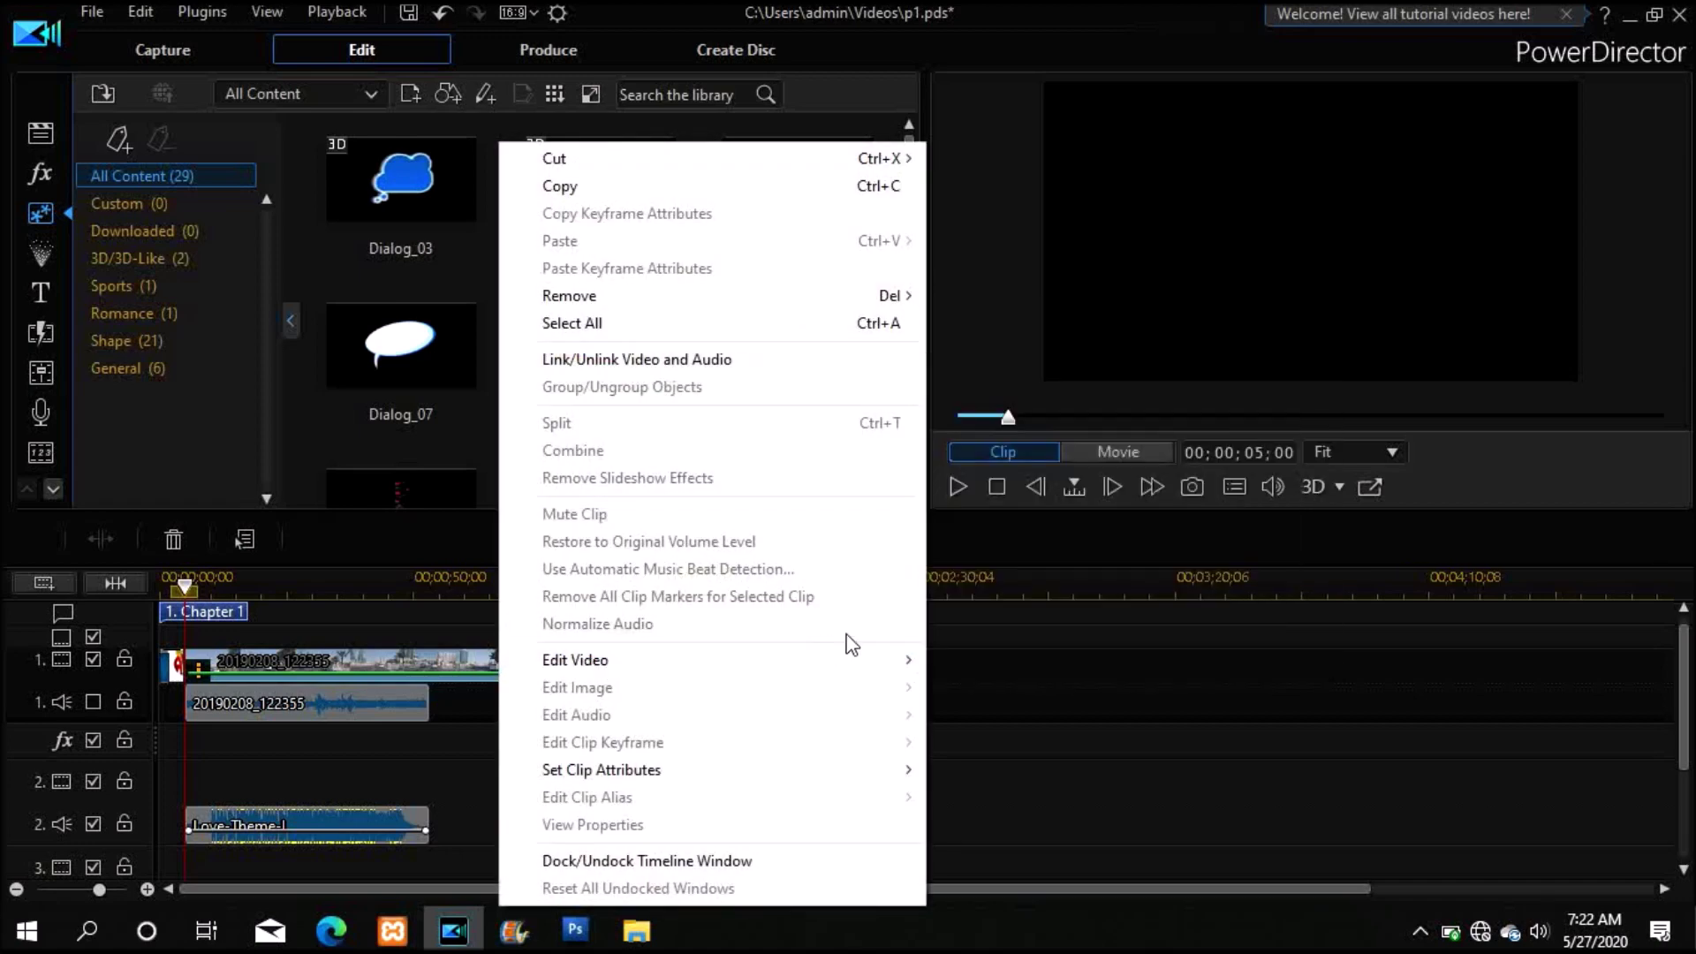
pyautogui.moveTo(896, 660)
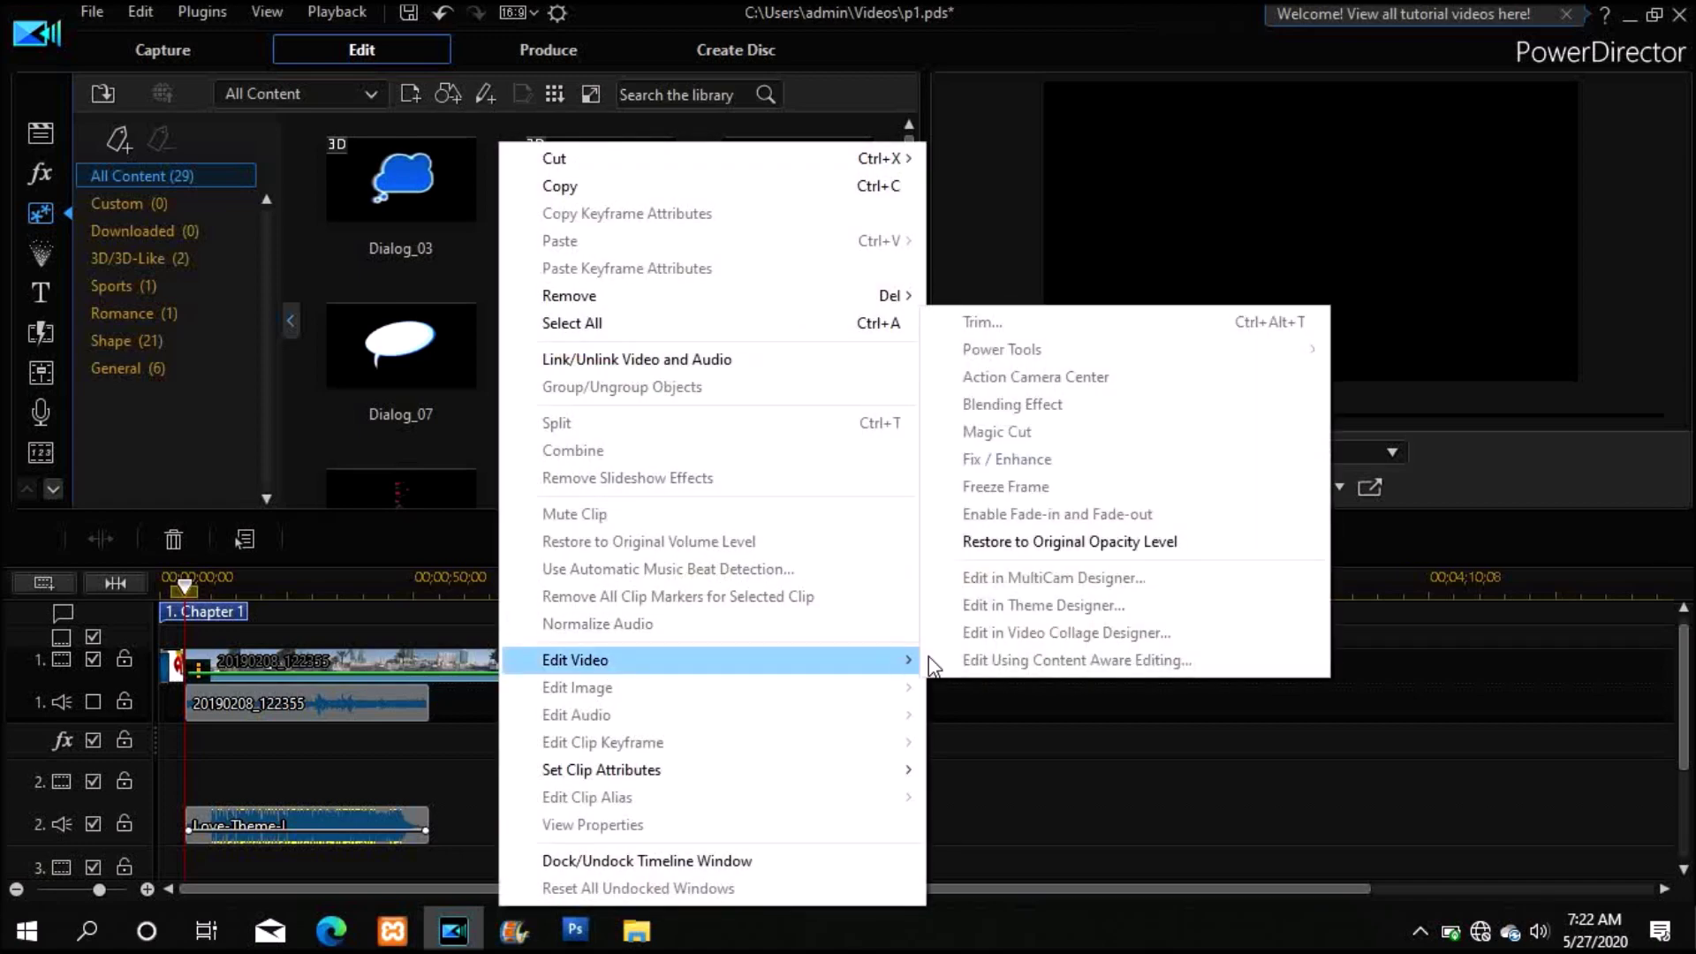
pyautogui.click(1040, 544)
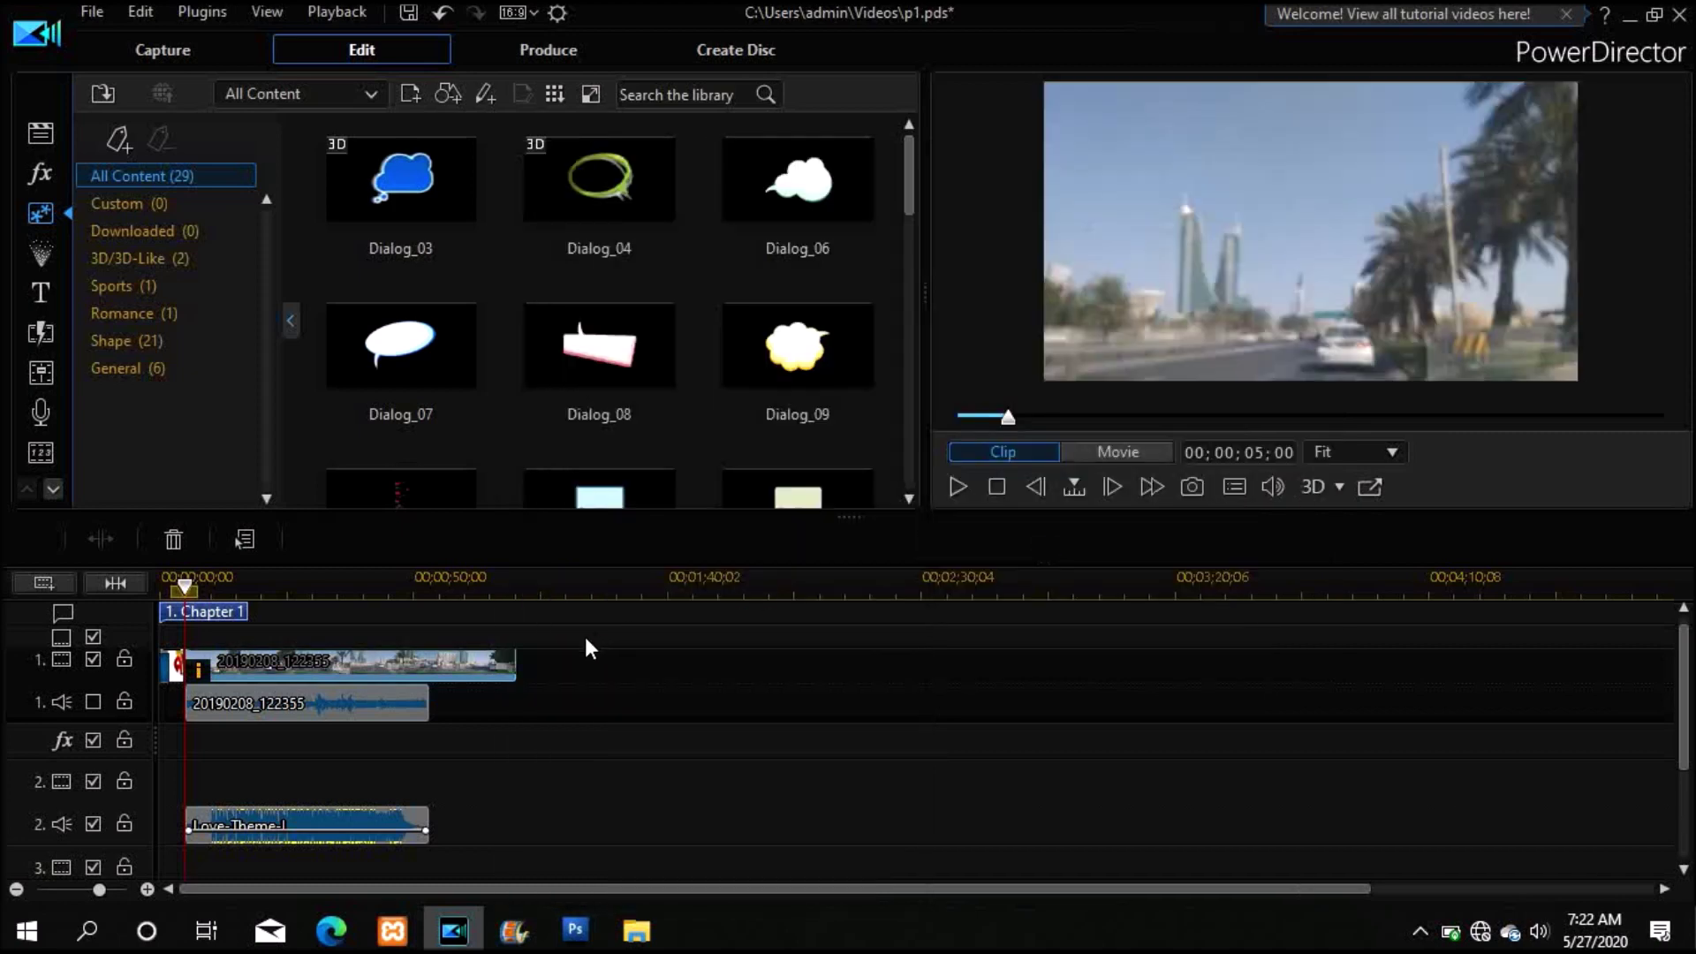
pyautogui.moveTo(516, 665)
pyautogui.mouseDown()
pyautogui.moveTo(453, 670)
pyautogui.moveTo(537, 664)
pyautogui.mouseUp()
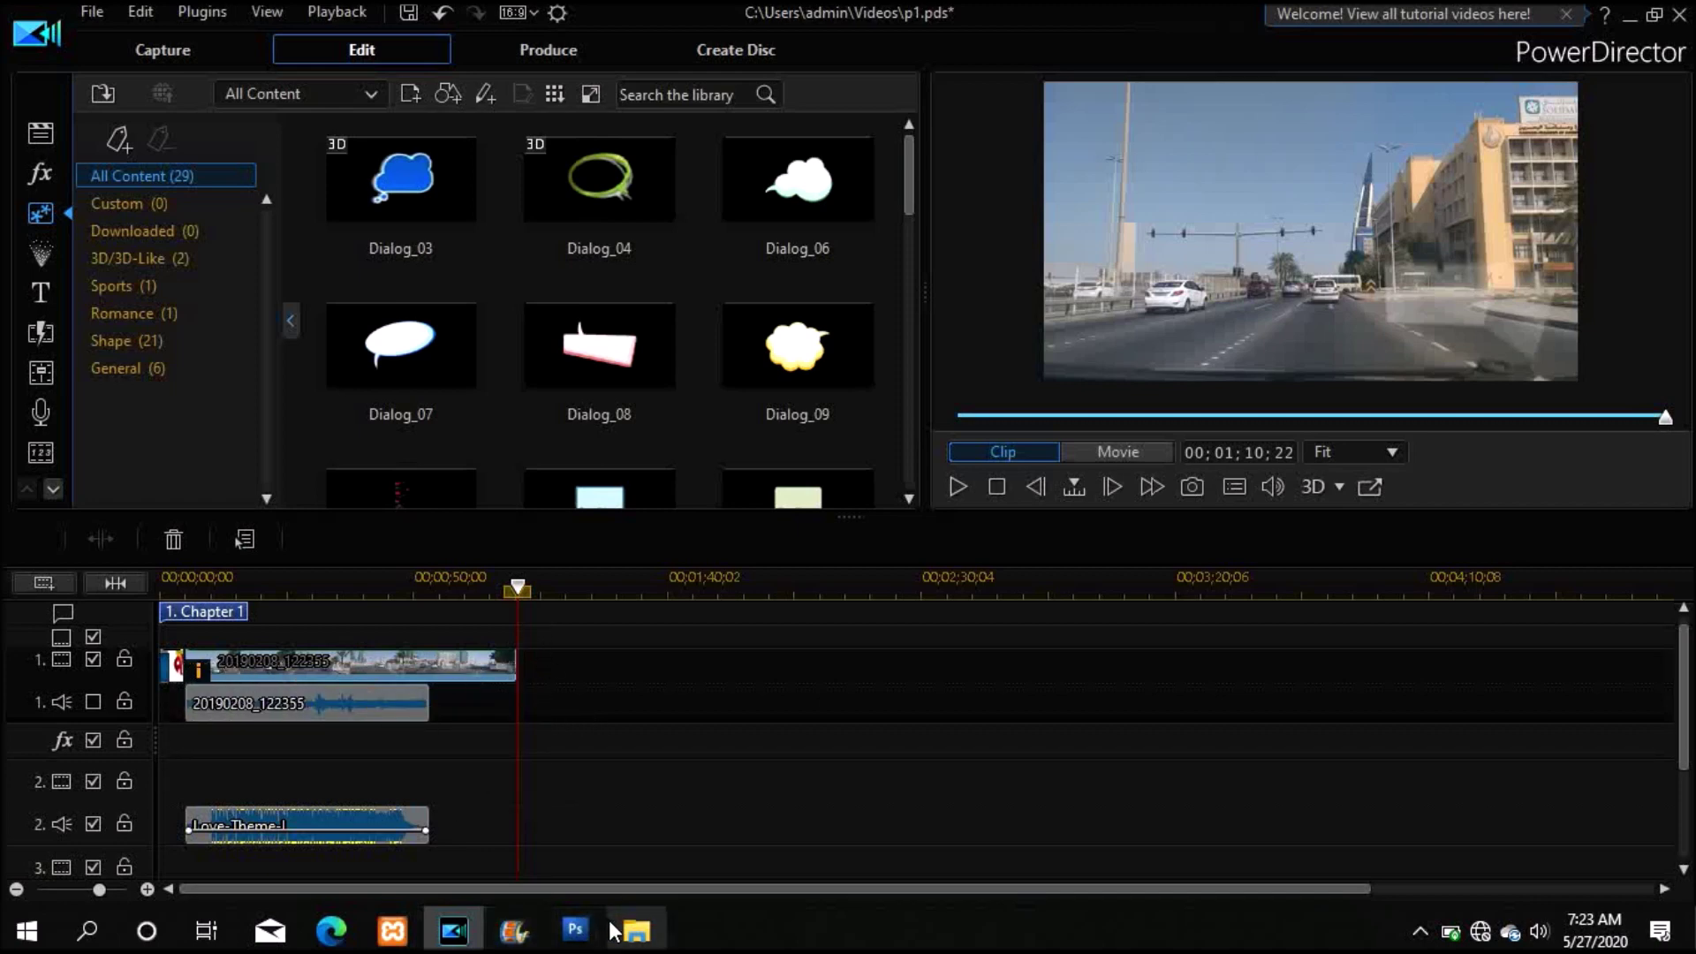
# - Add the Niram(Dwaraka) MP3 from the Songs theme folder to audio track 2, starting at 00;00;53;09 directly after Love-Theme-I
pyautogui.moveTo(453, 931)
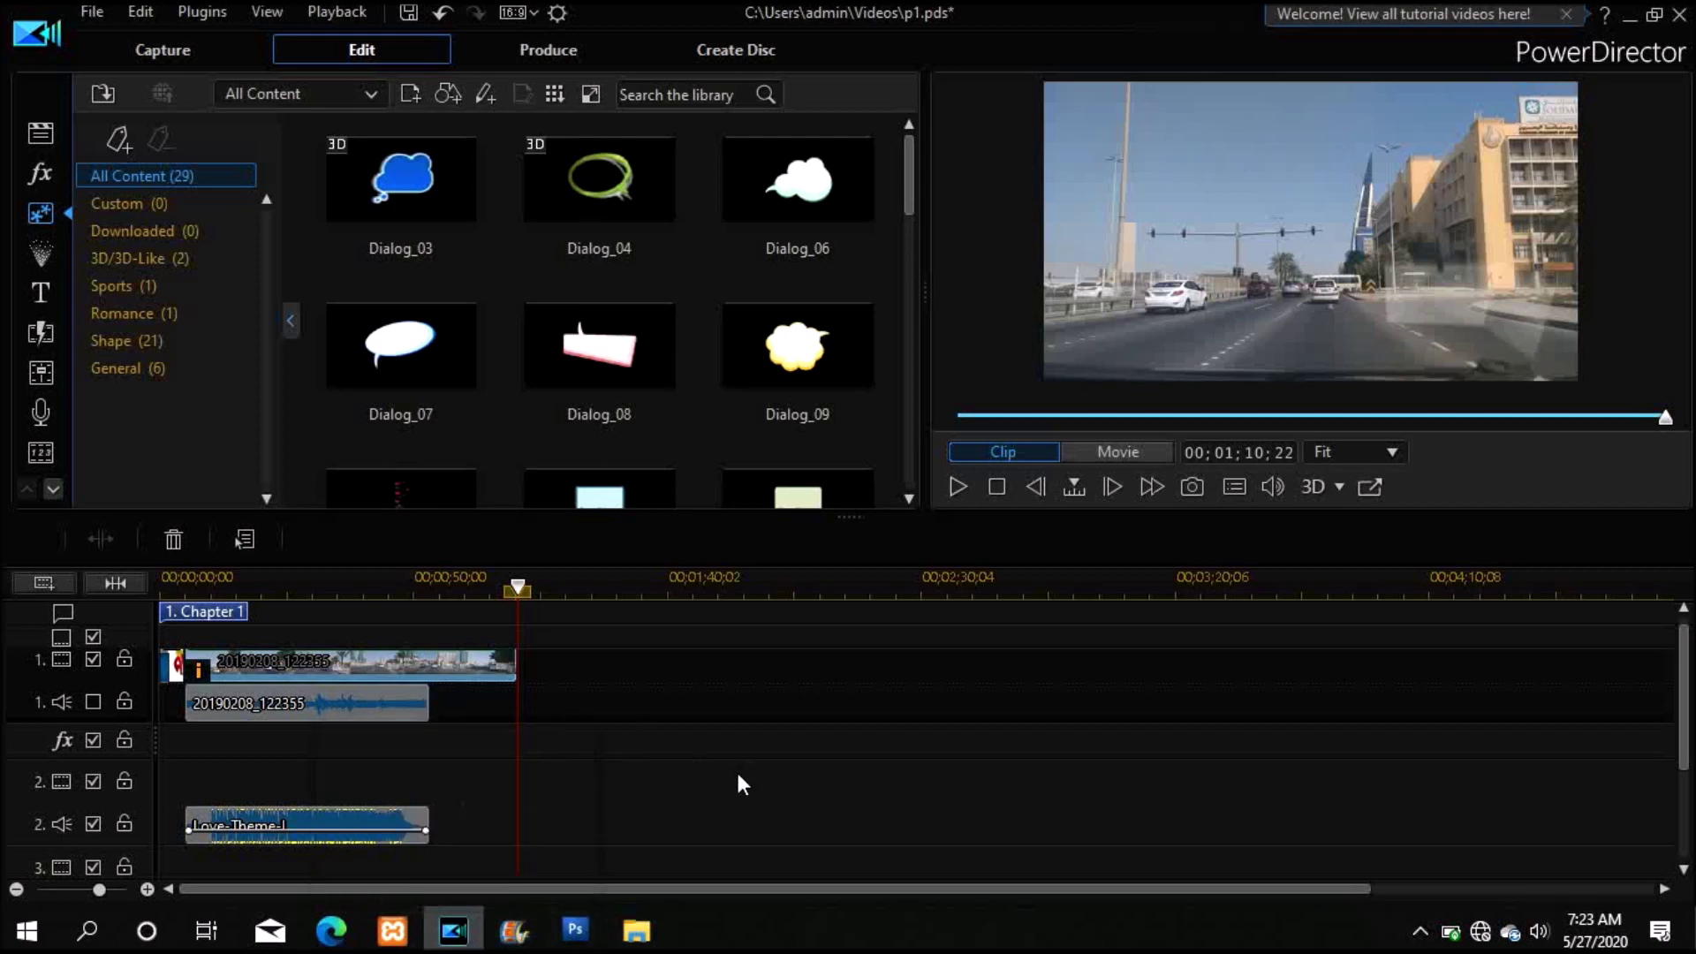
pyautogui.click(633, 935)
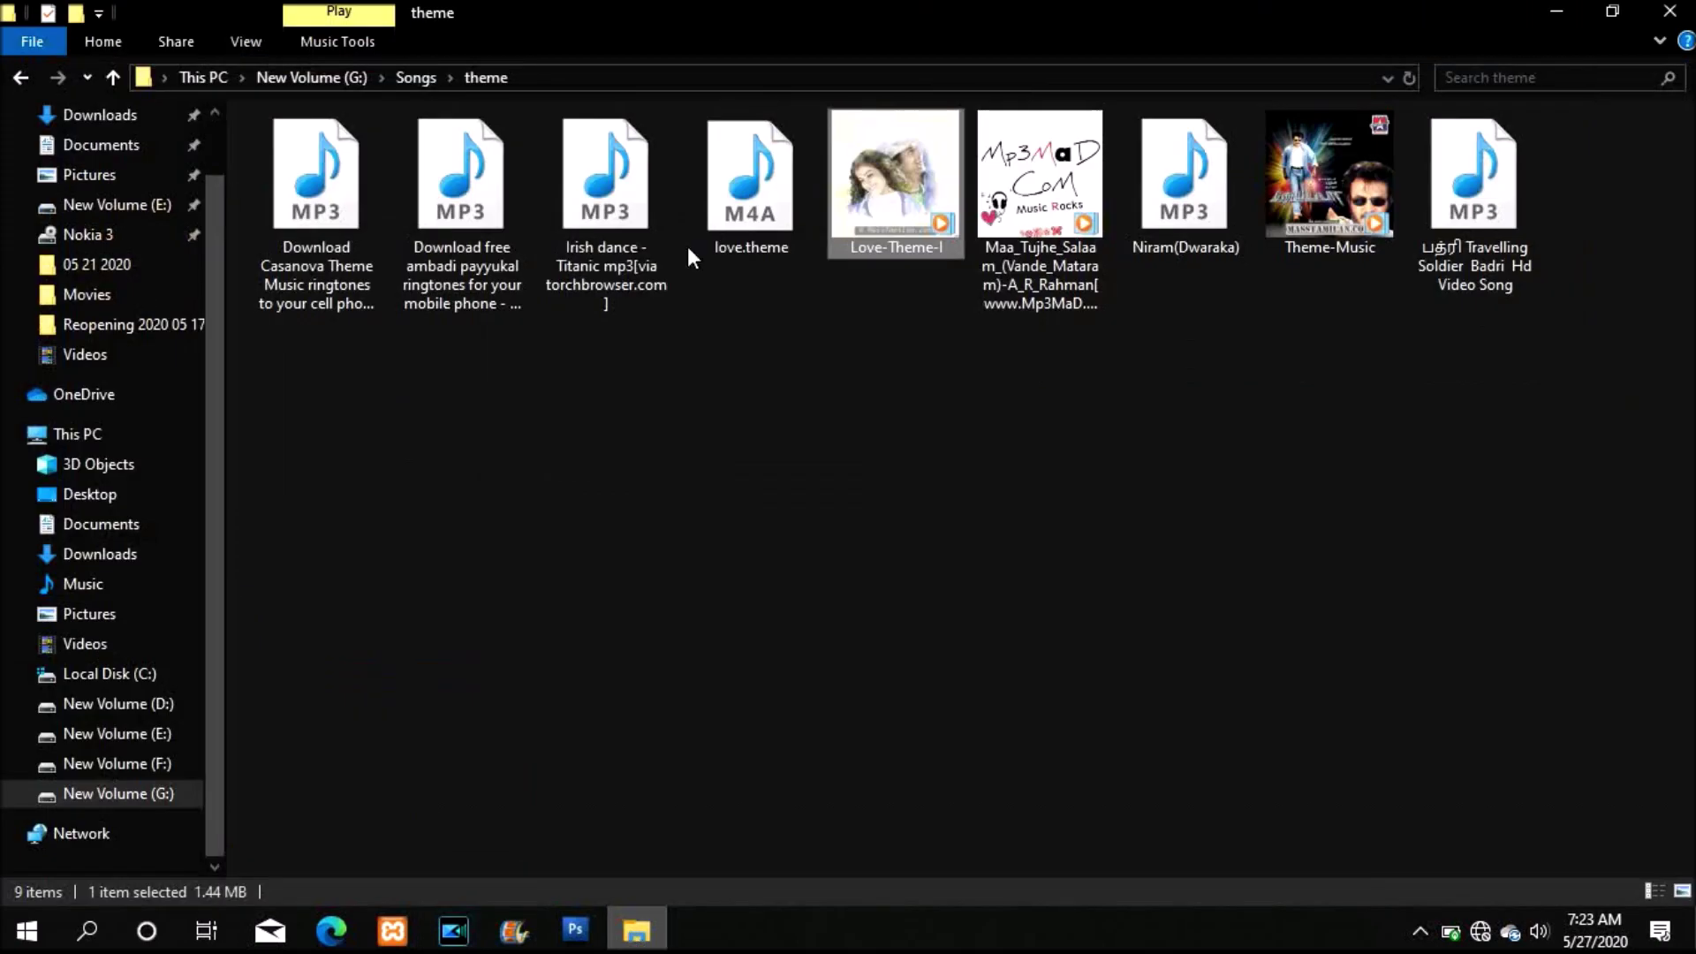
pyautogui.click(1188, 175)
pyautogui.moveTo(1188, 175); pyautogui.dragTo(439, 824)
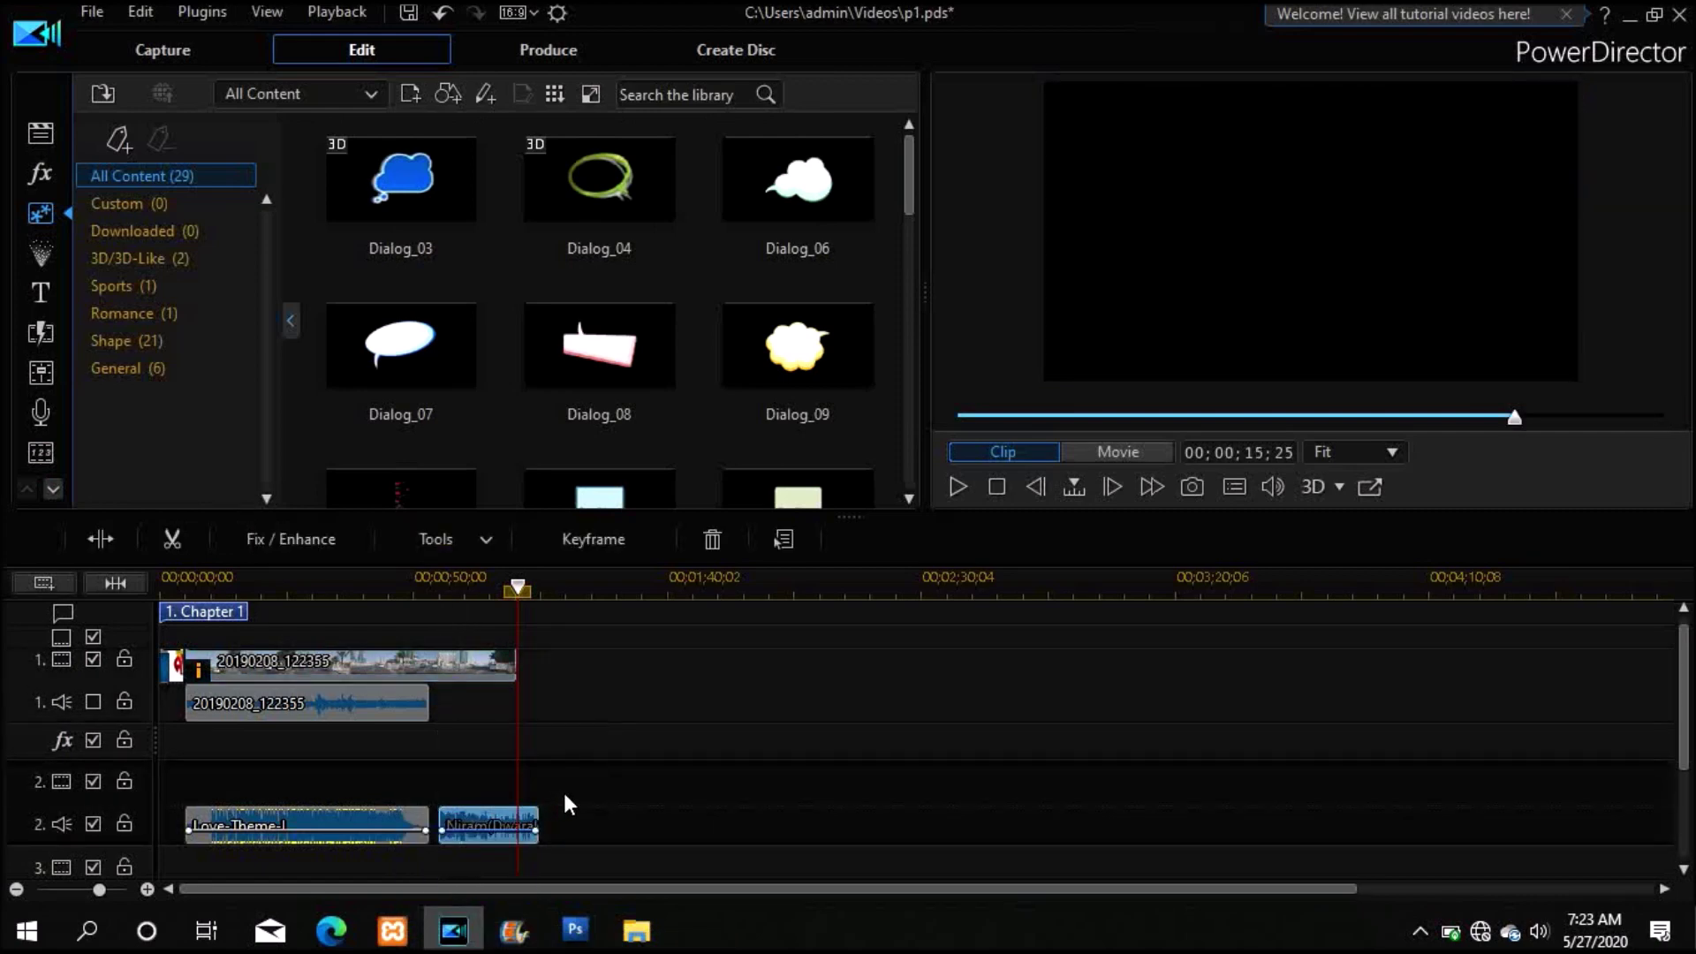
pyautogui.moveTo(494, 826); pyautogui.dragTo(484, 824)
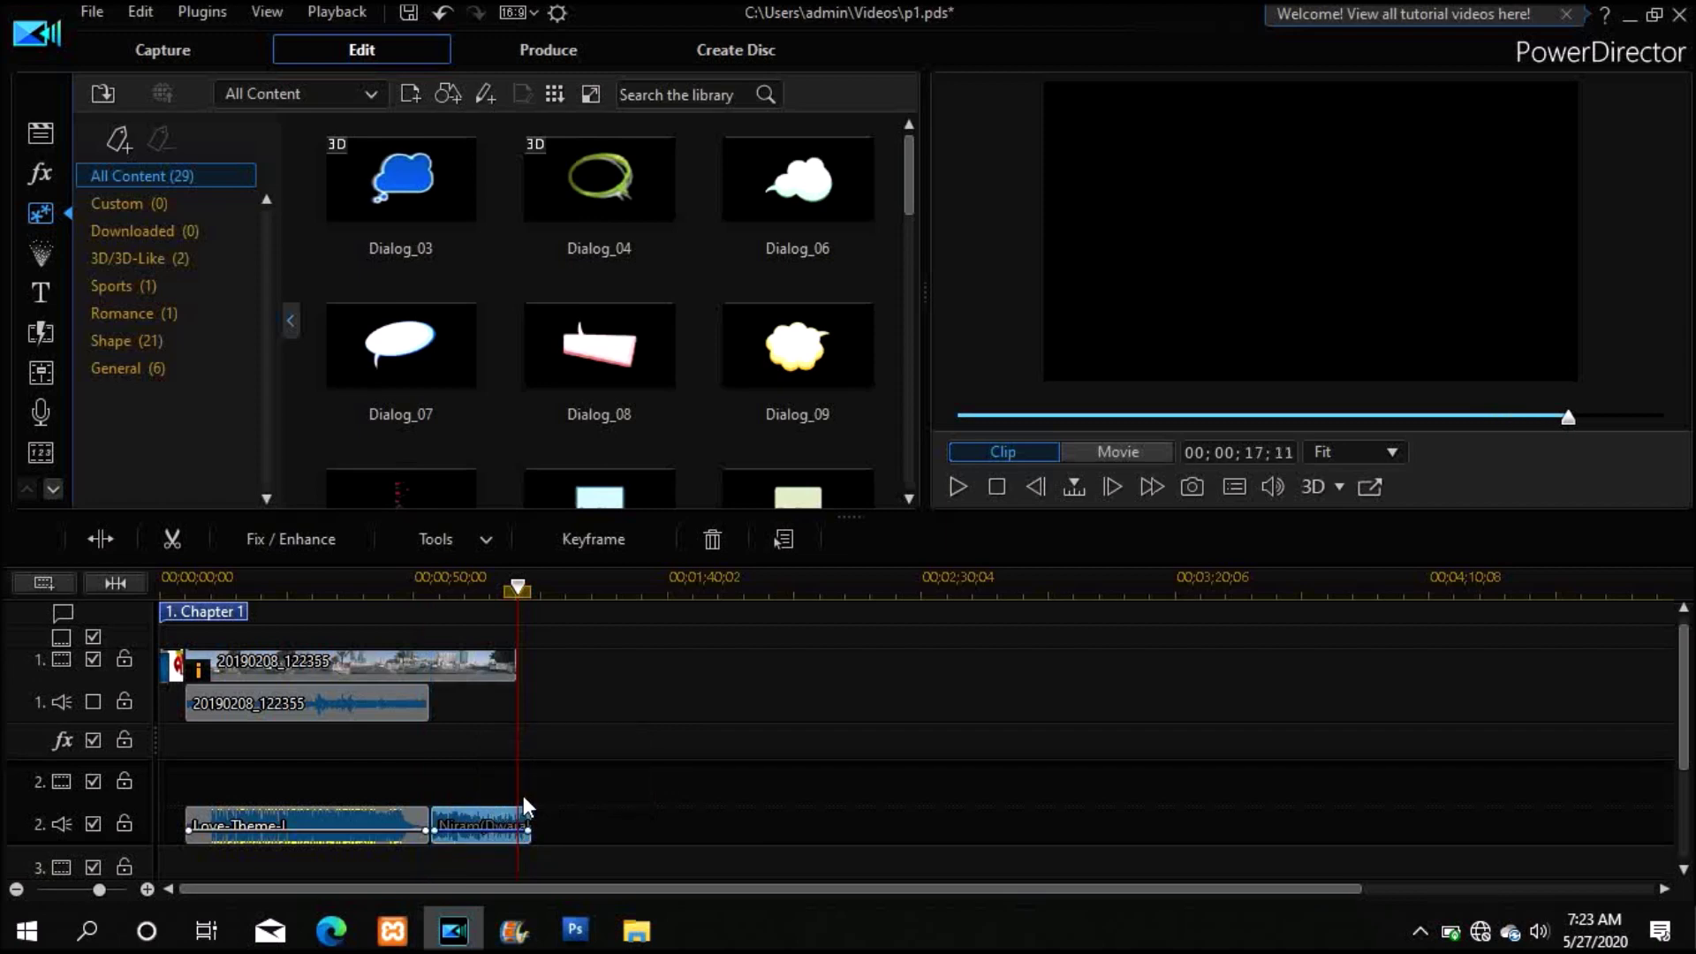
# - Trim the end of the Niram(Dwaraka) music to 00;01;10;22, level with the end of the video clip
pyautogui.click(522, 826)
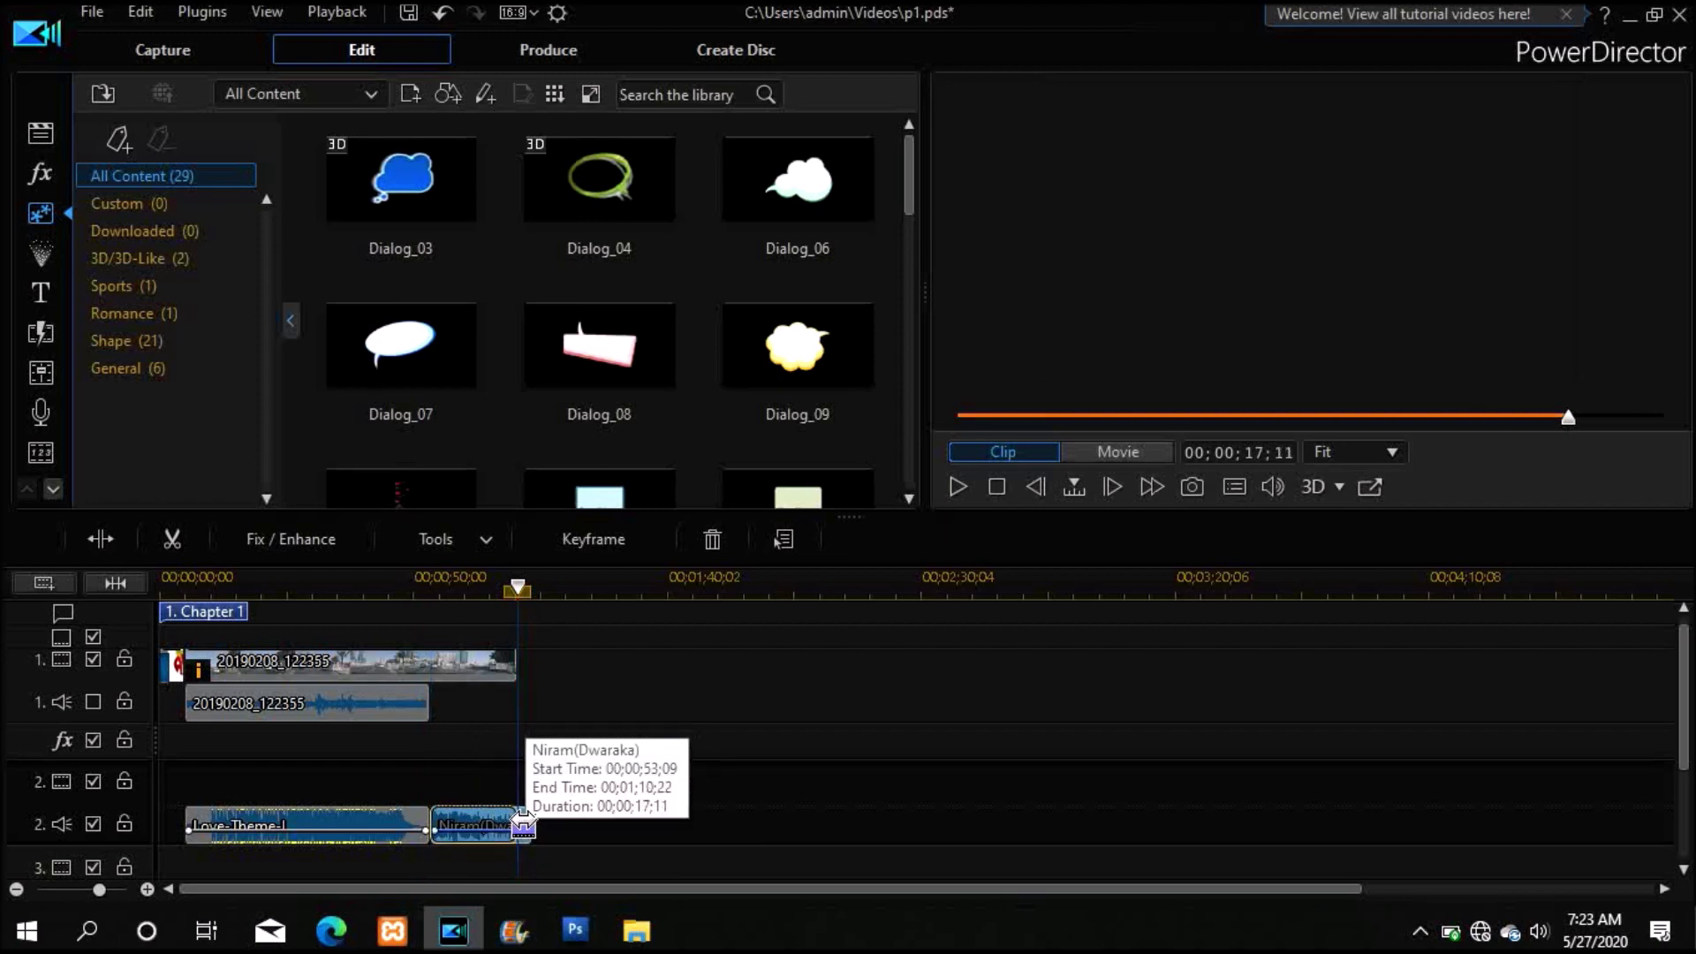
pyautogui.click(681, 781)
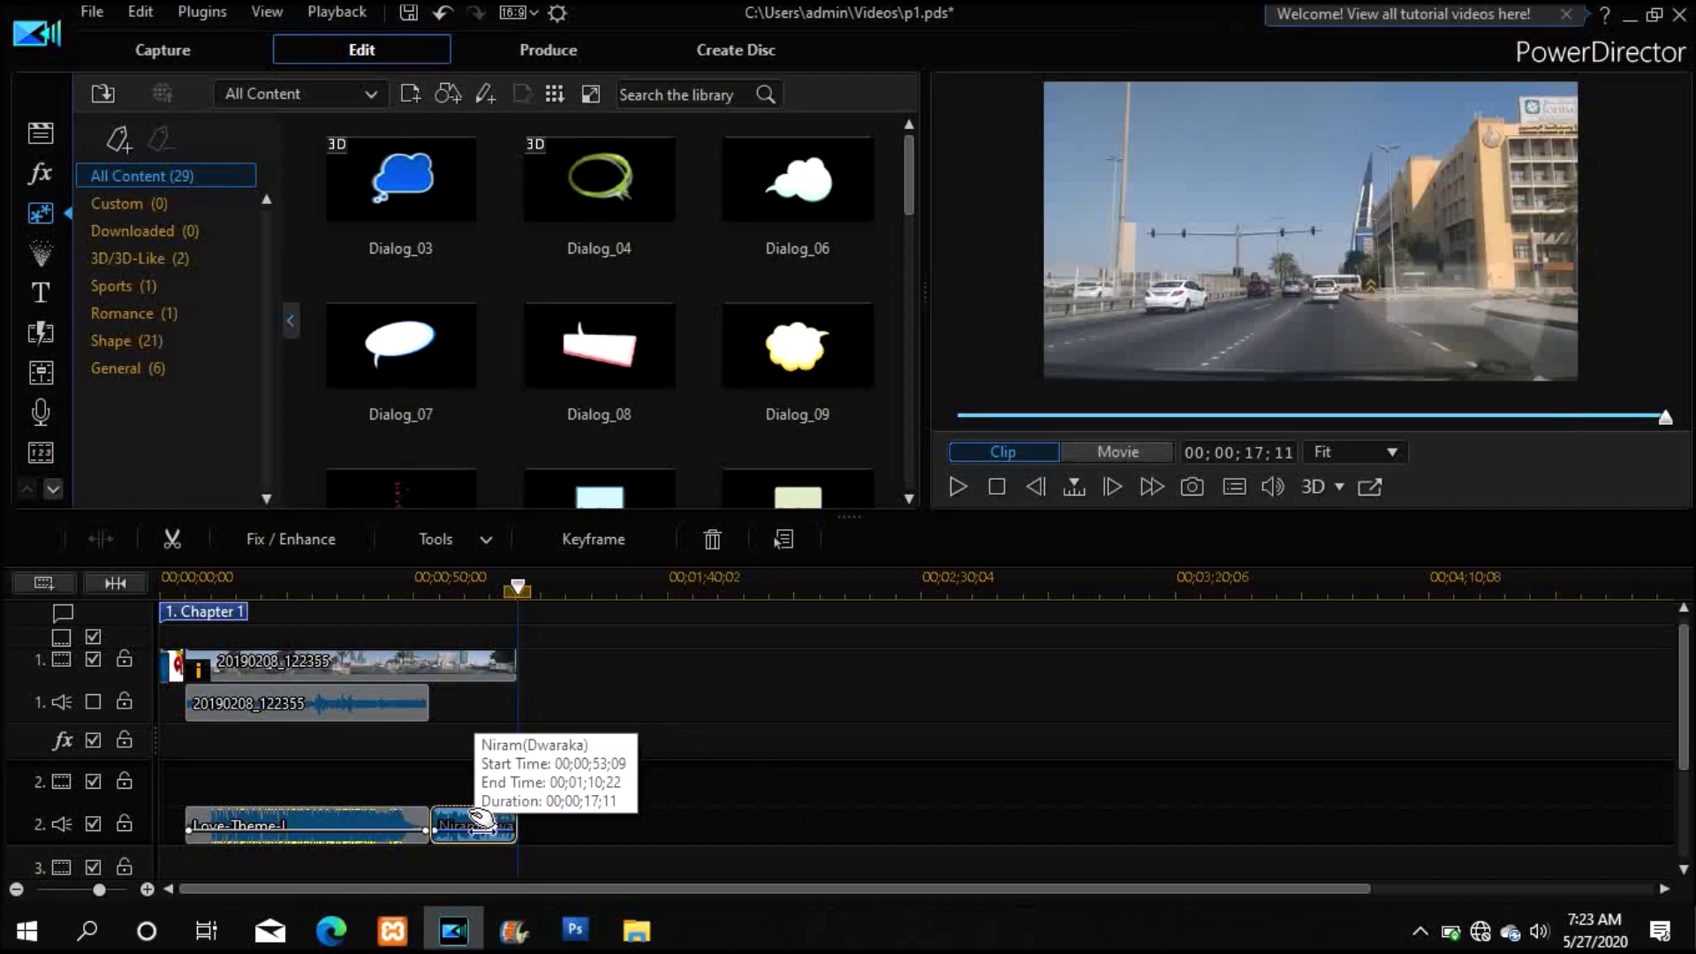
pyautogui.moveTo(482, 824); pyautogui.dragTo(477, 821)
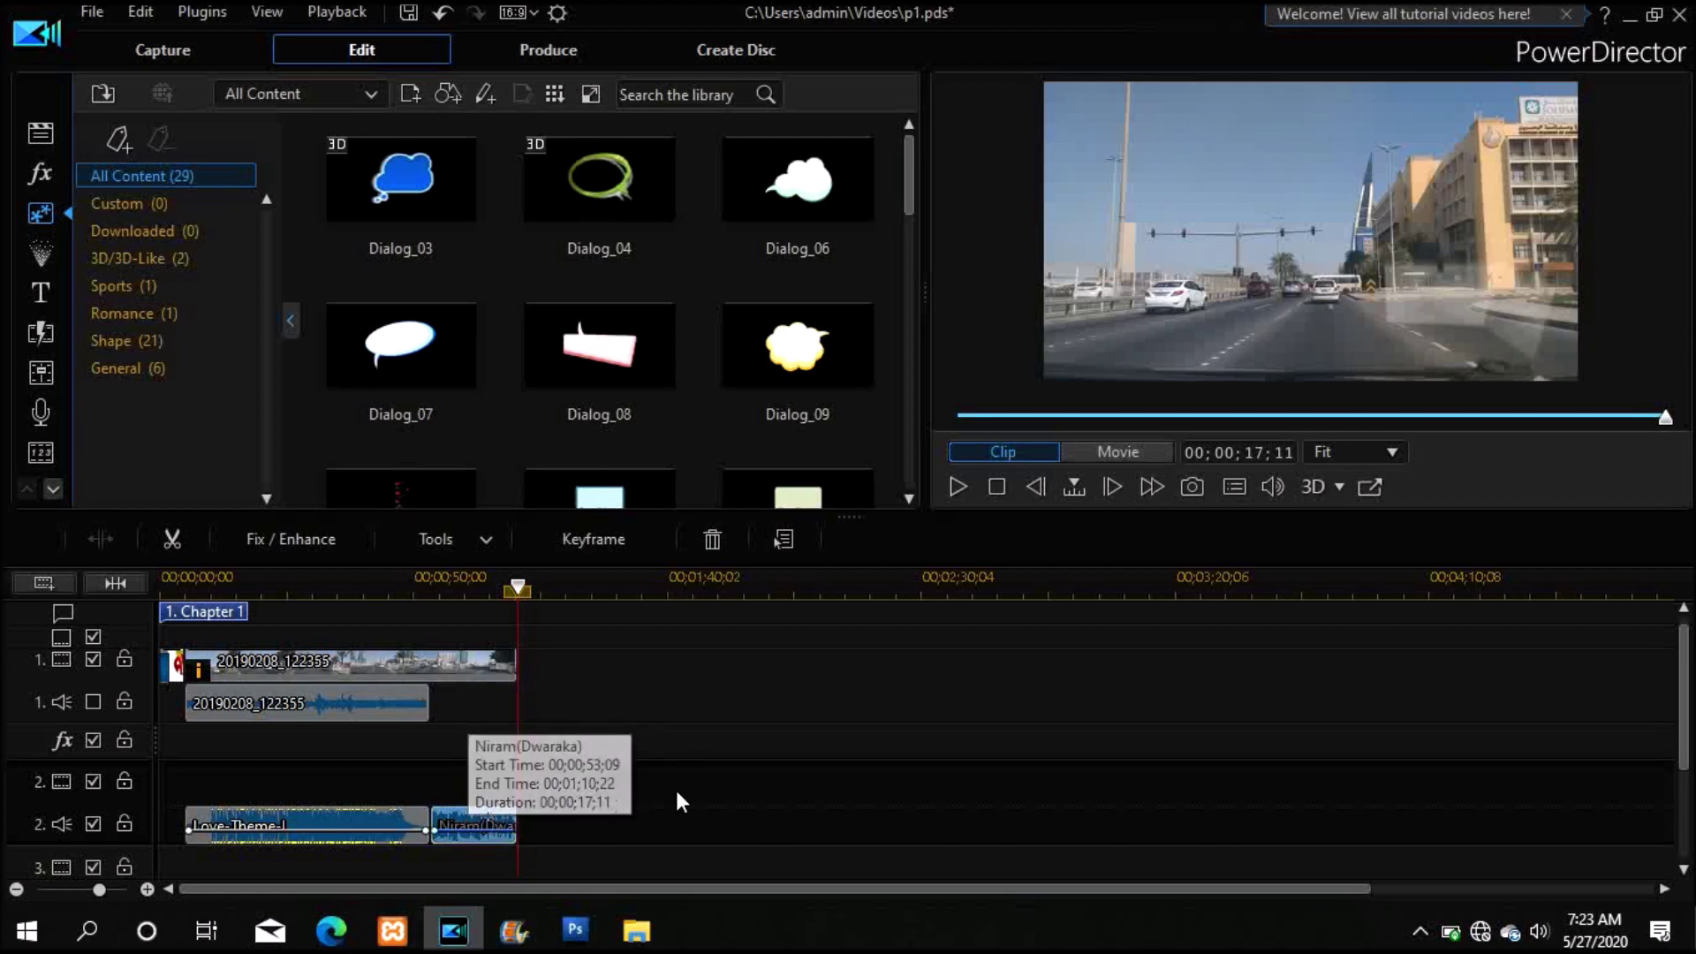
pyautogui.click(708, 798)
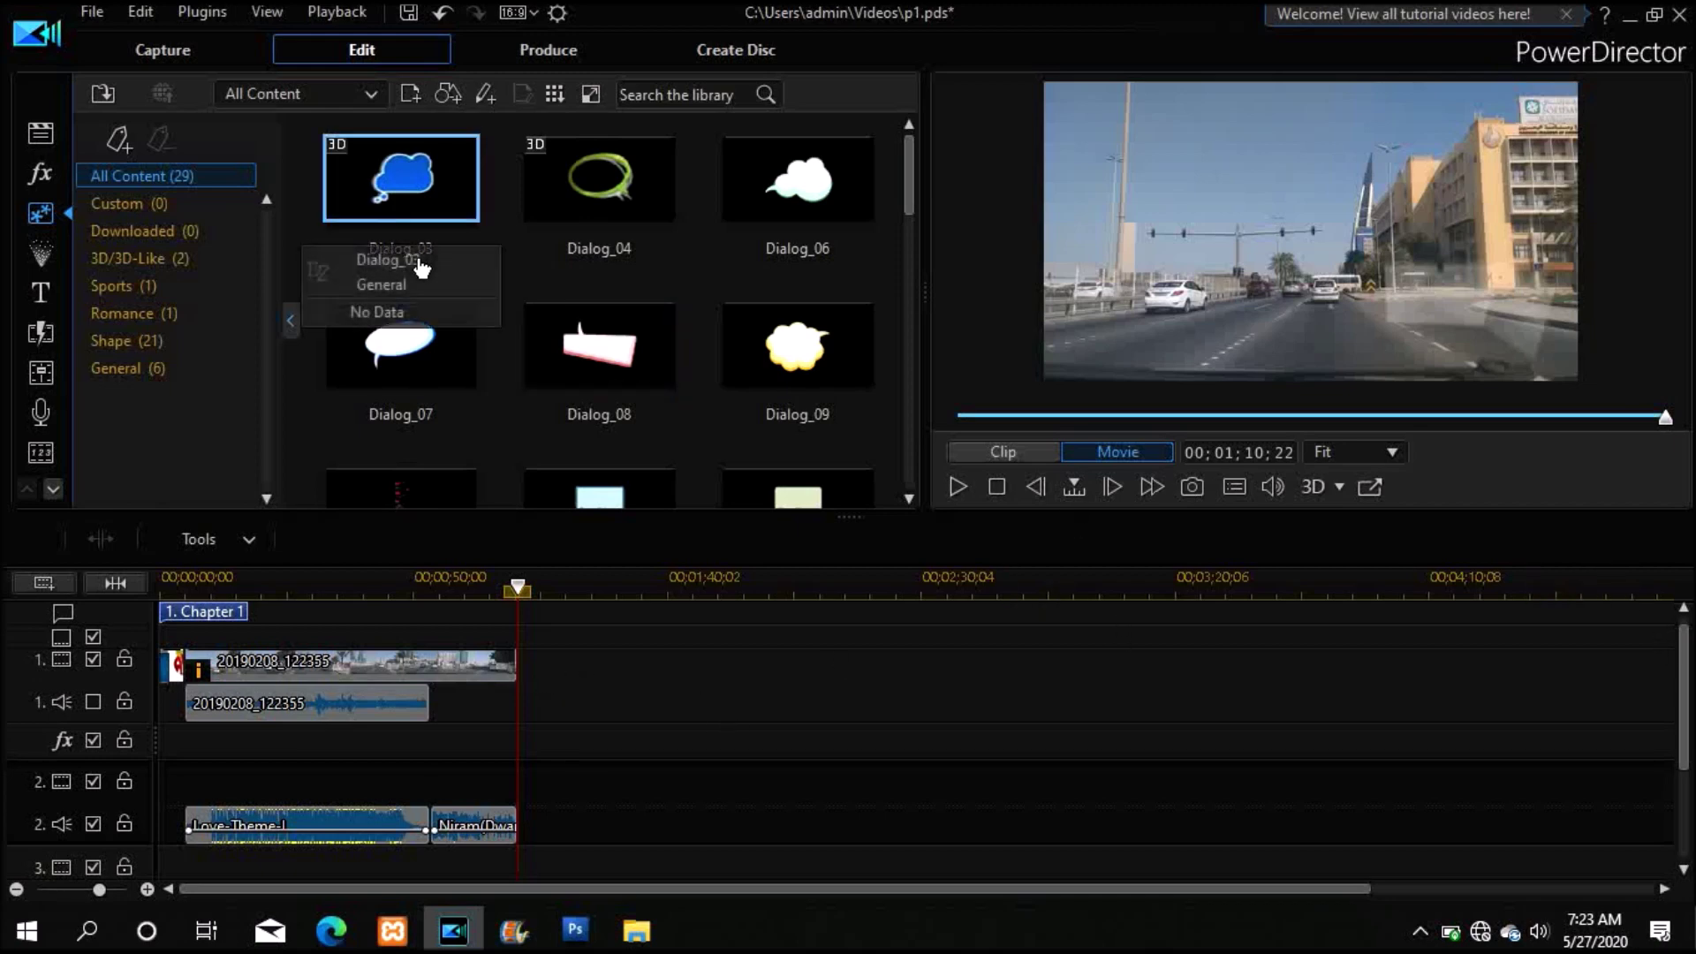
# - Produce the movie as a Standard 2D AVI file using the DV-AVI 720 x 480/60i (25 Mbps) profile
pyautogui.click(558, 50)
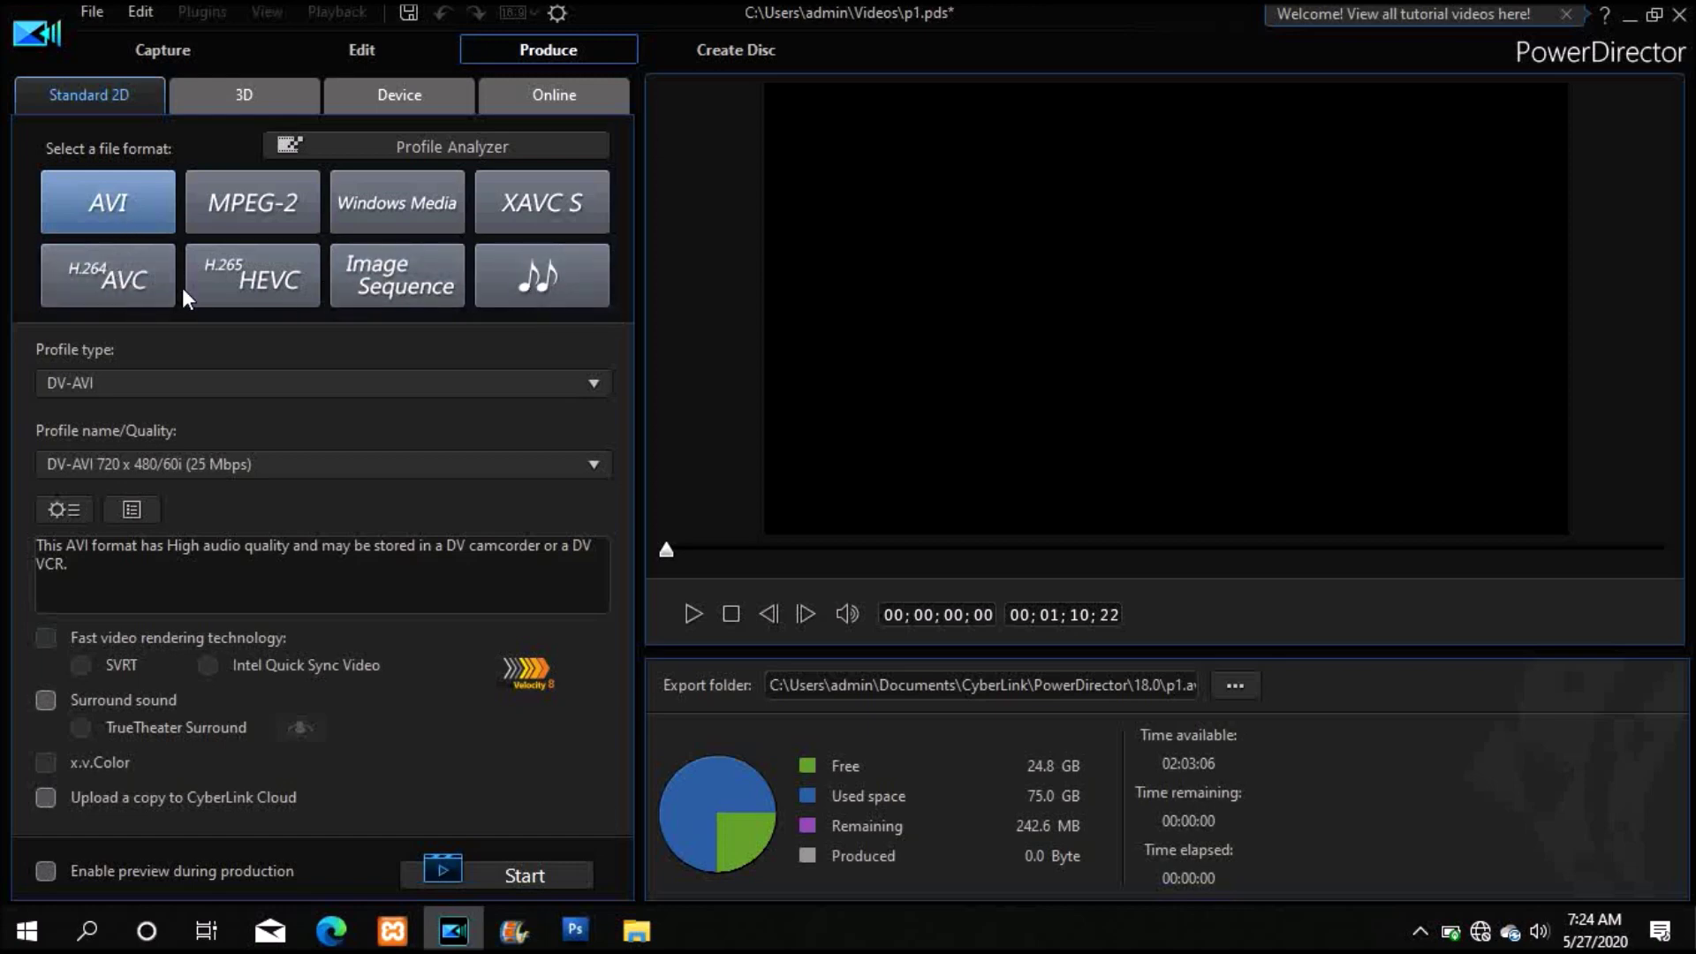
pyautogui.click(231, 200)
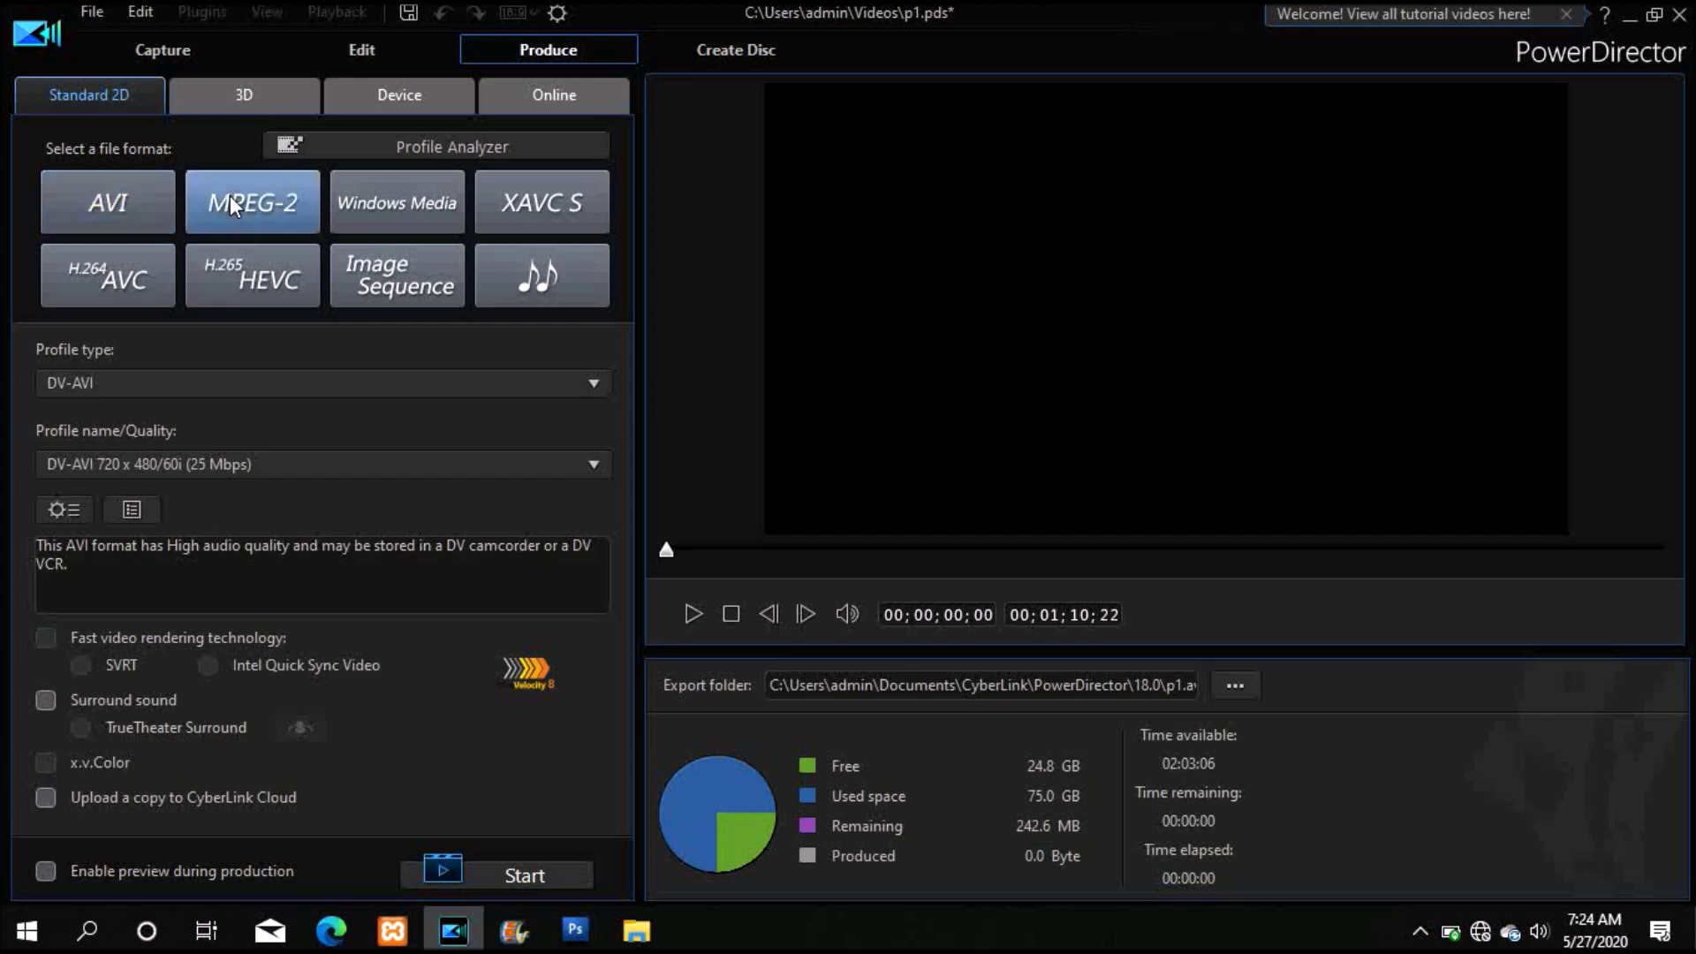
pyautogui.click(151, 205)
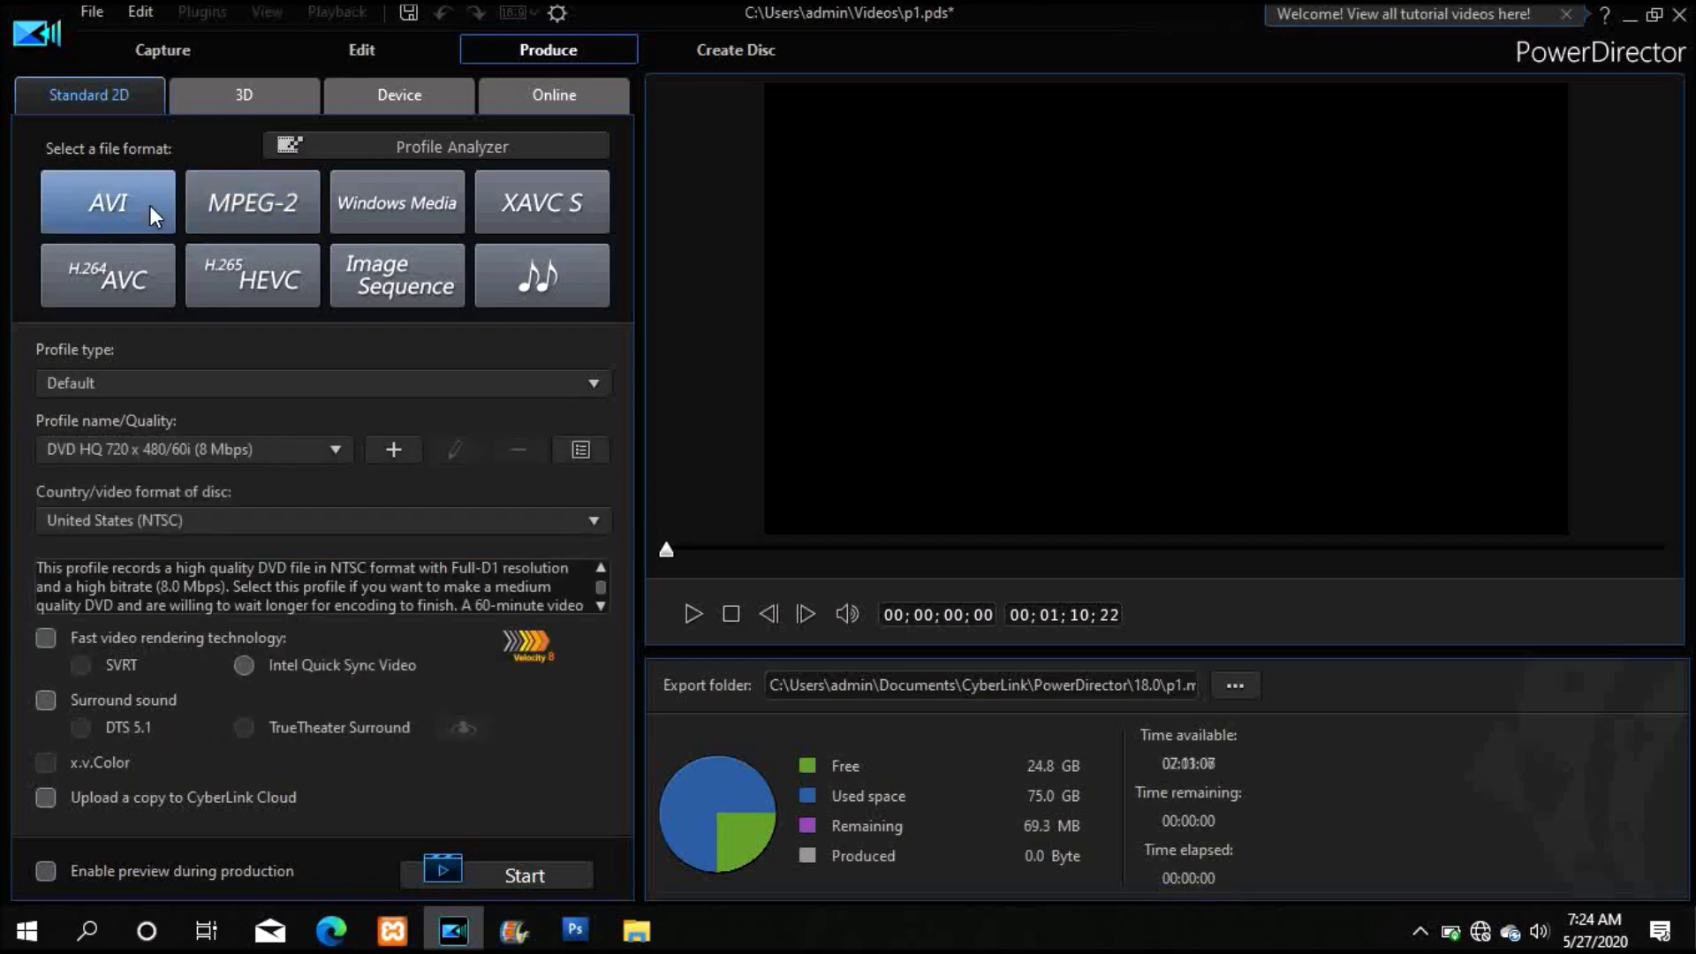
pyautogui.click(210, 196)
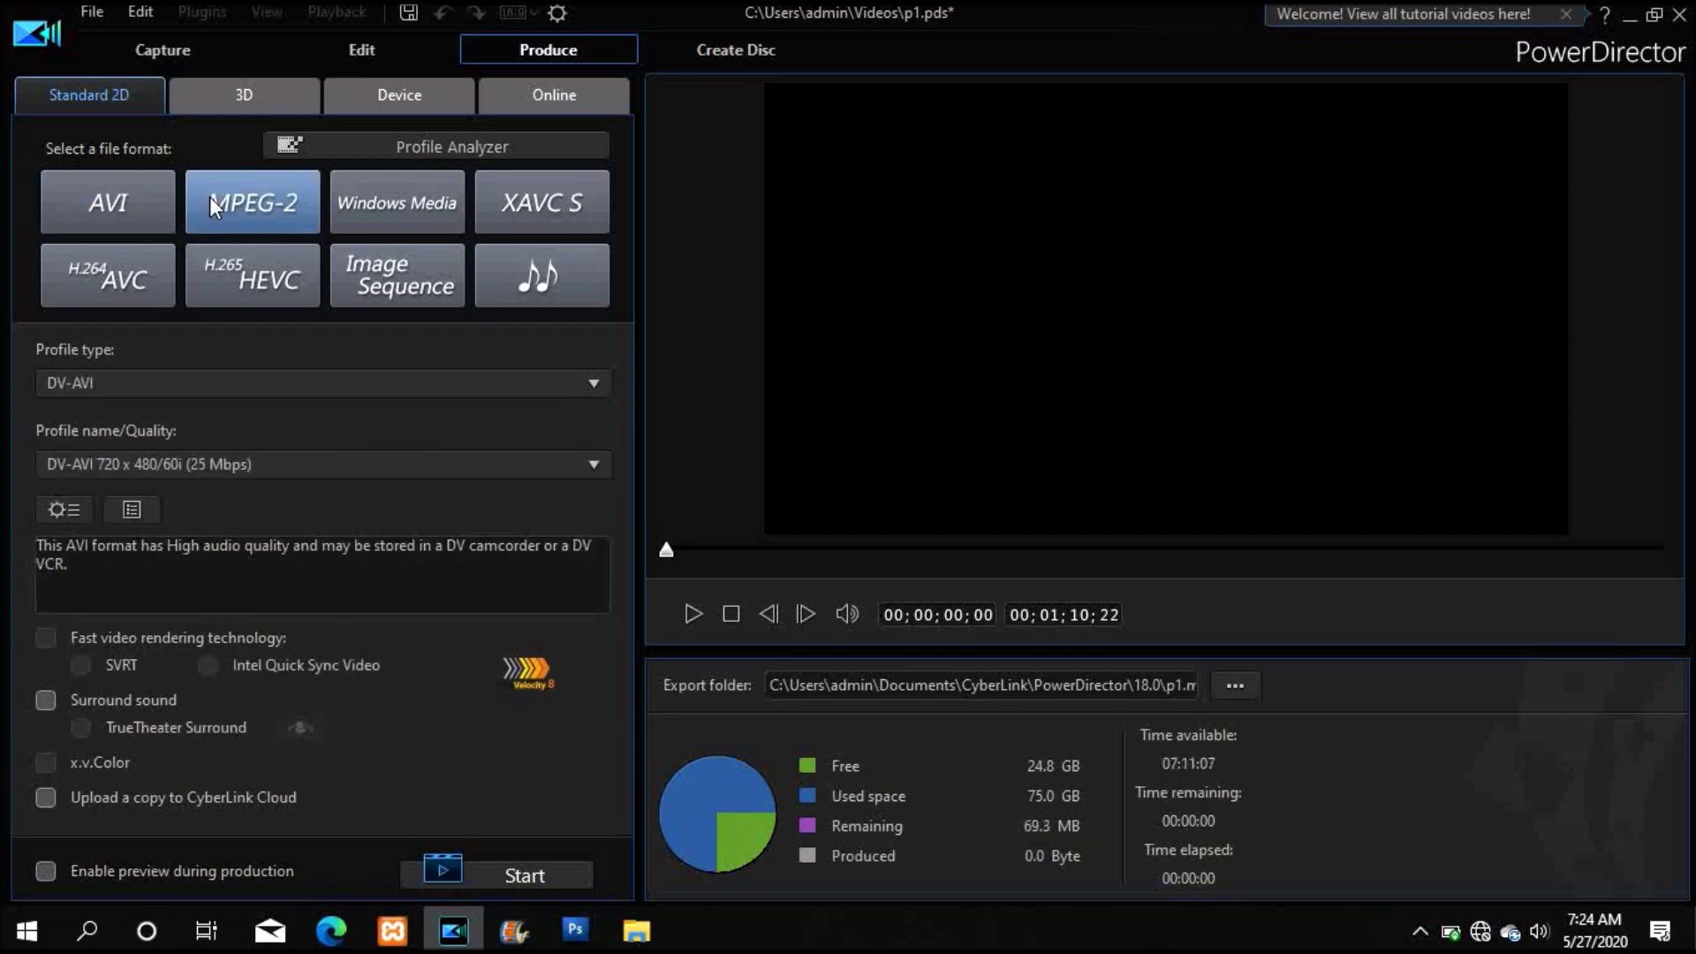
pyautogui.click(161, 201)
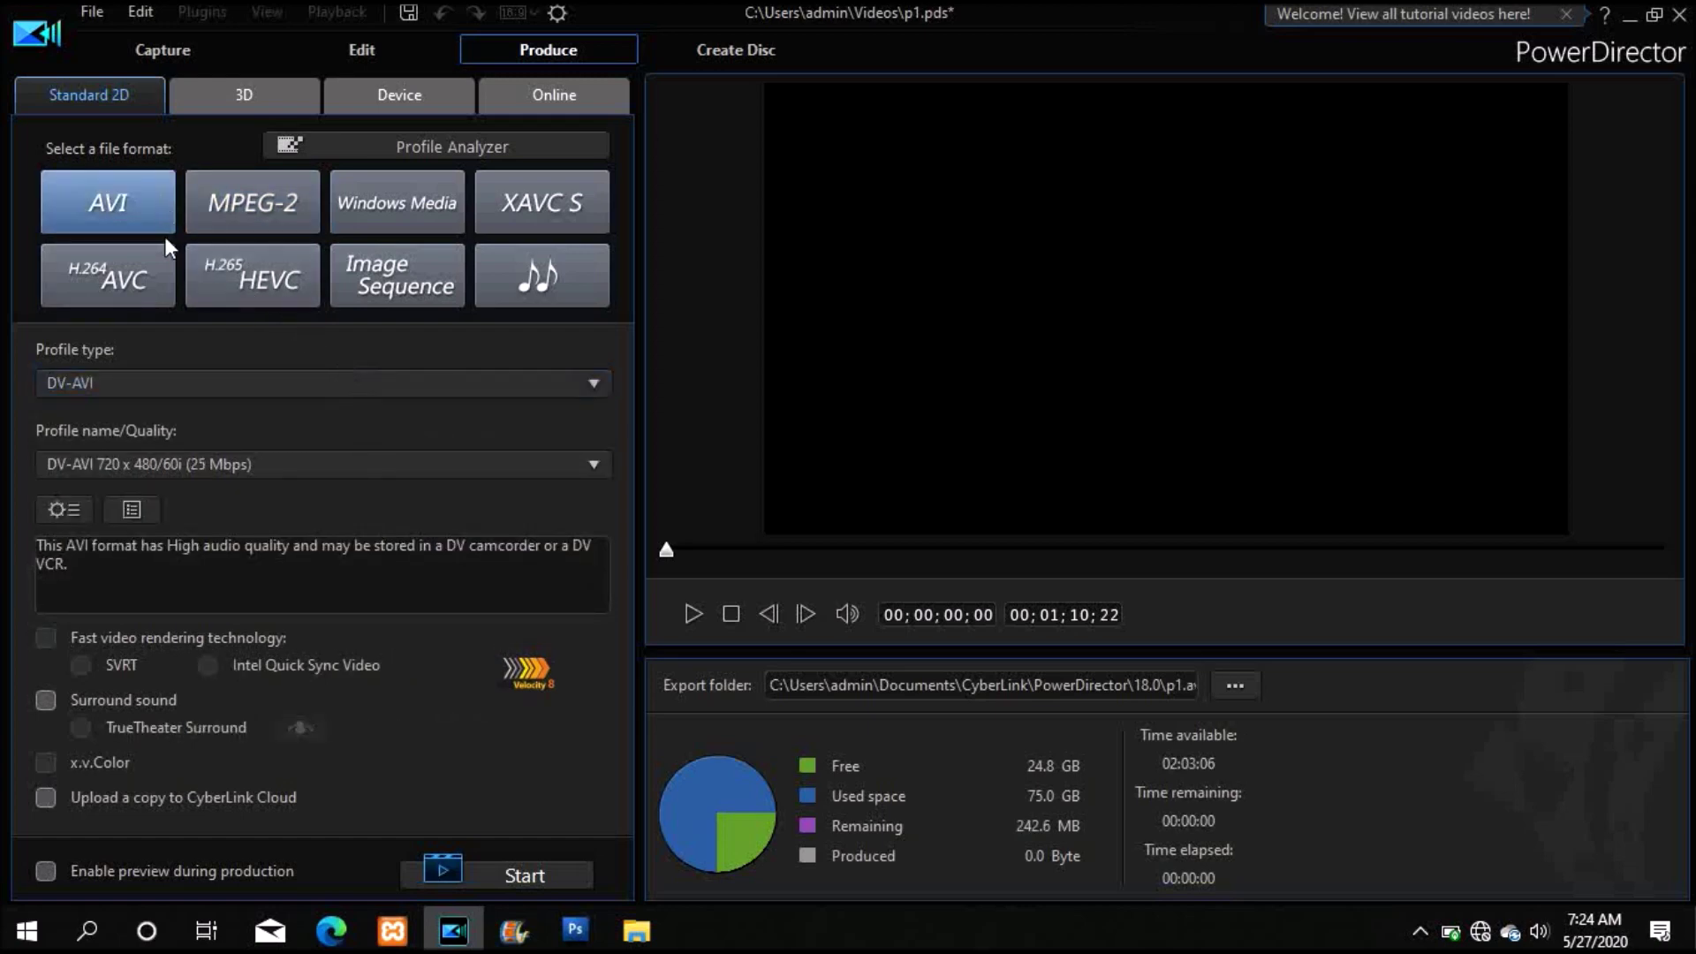
pyautogui.click(516, 872)
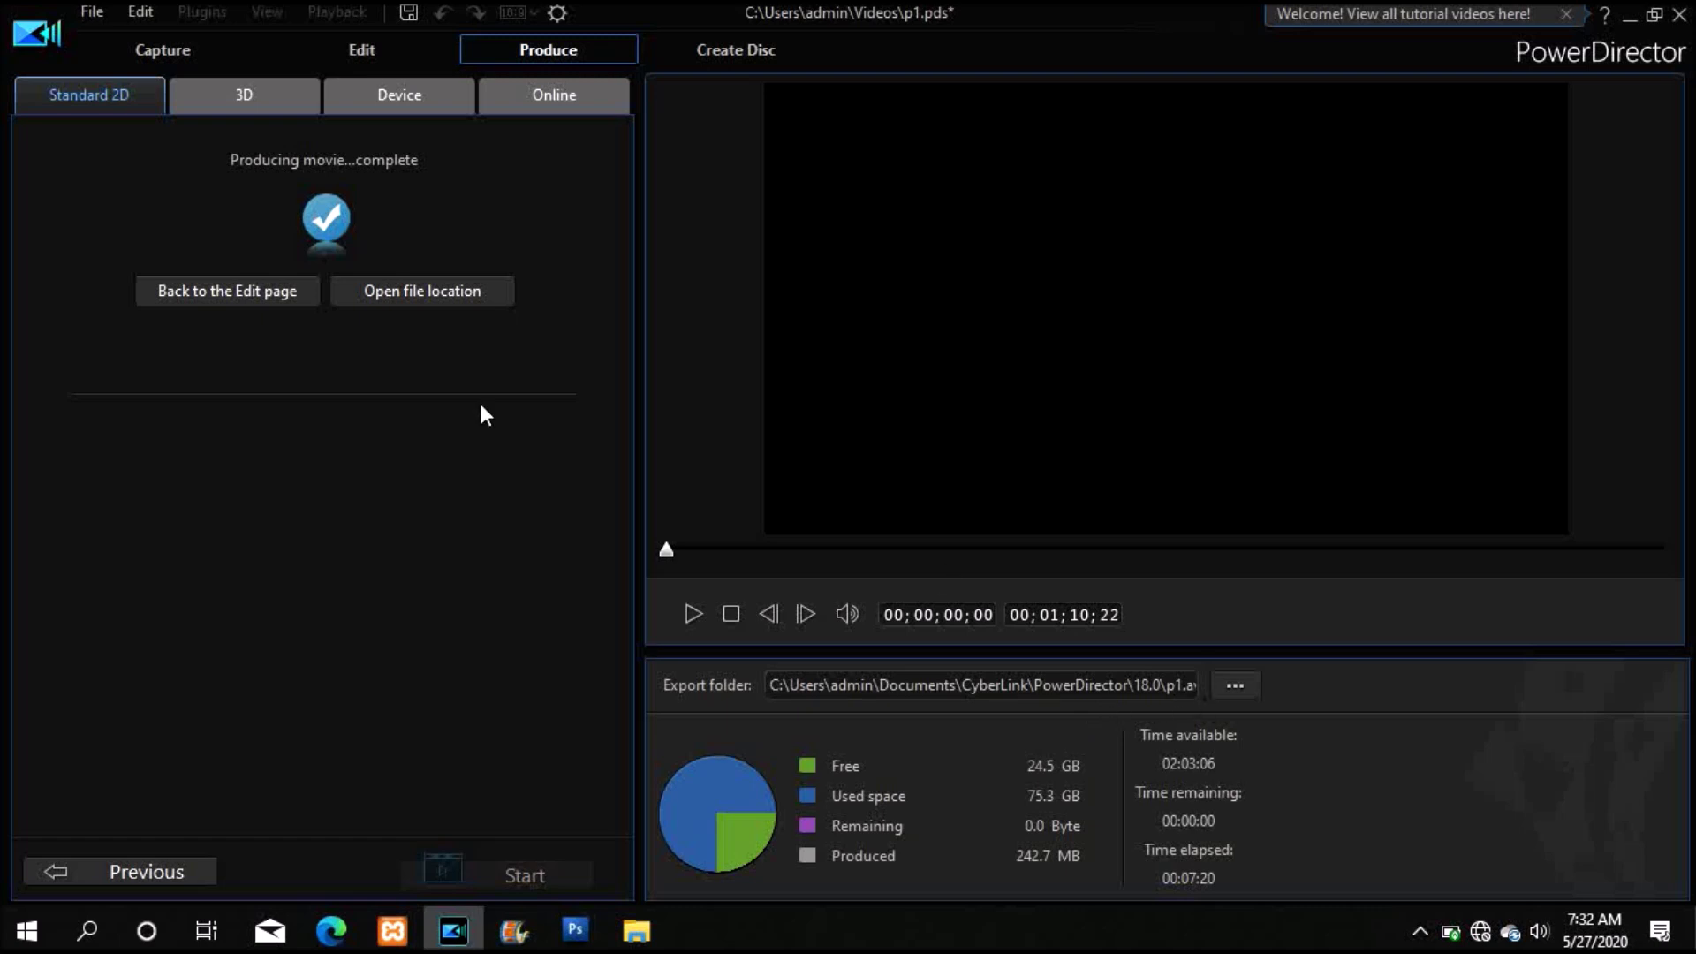
# - Open the produced file's location, play p1.avi in GOM Player to check it, and pause playback
pyautogui.click(410, 298)
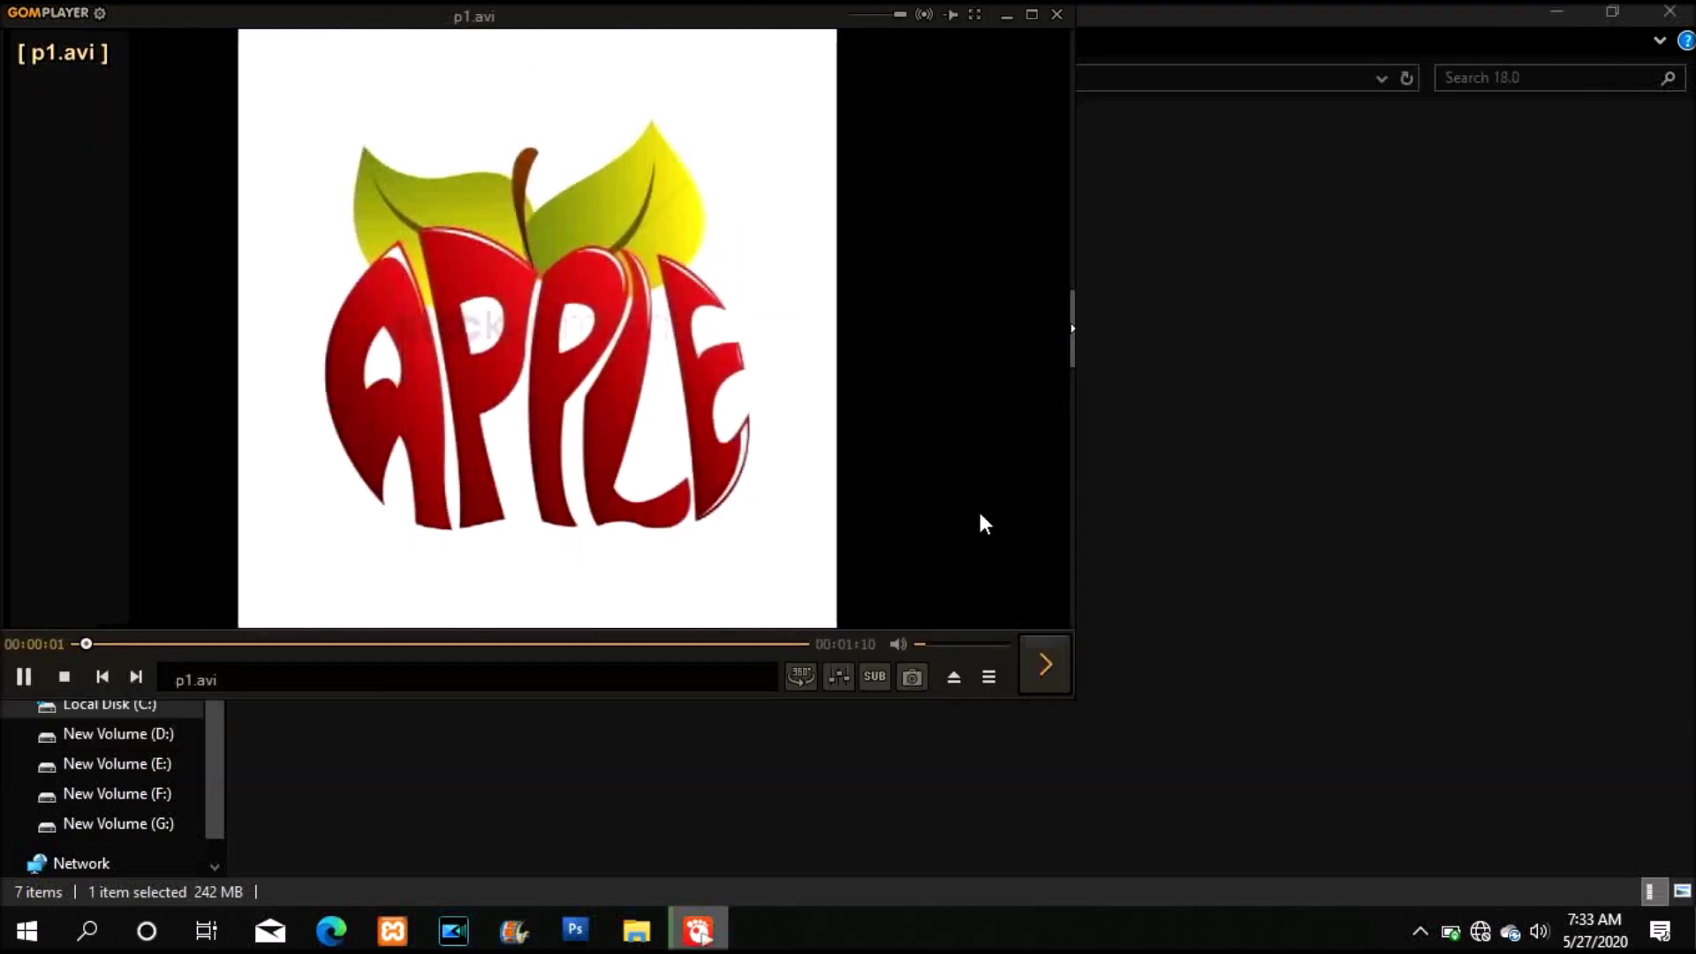
pyautogui.click(25, 677)
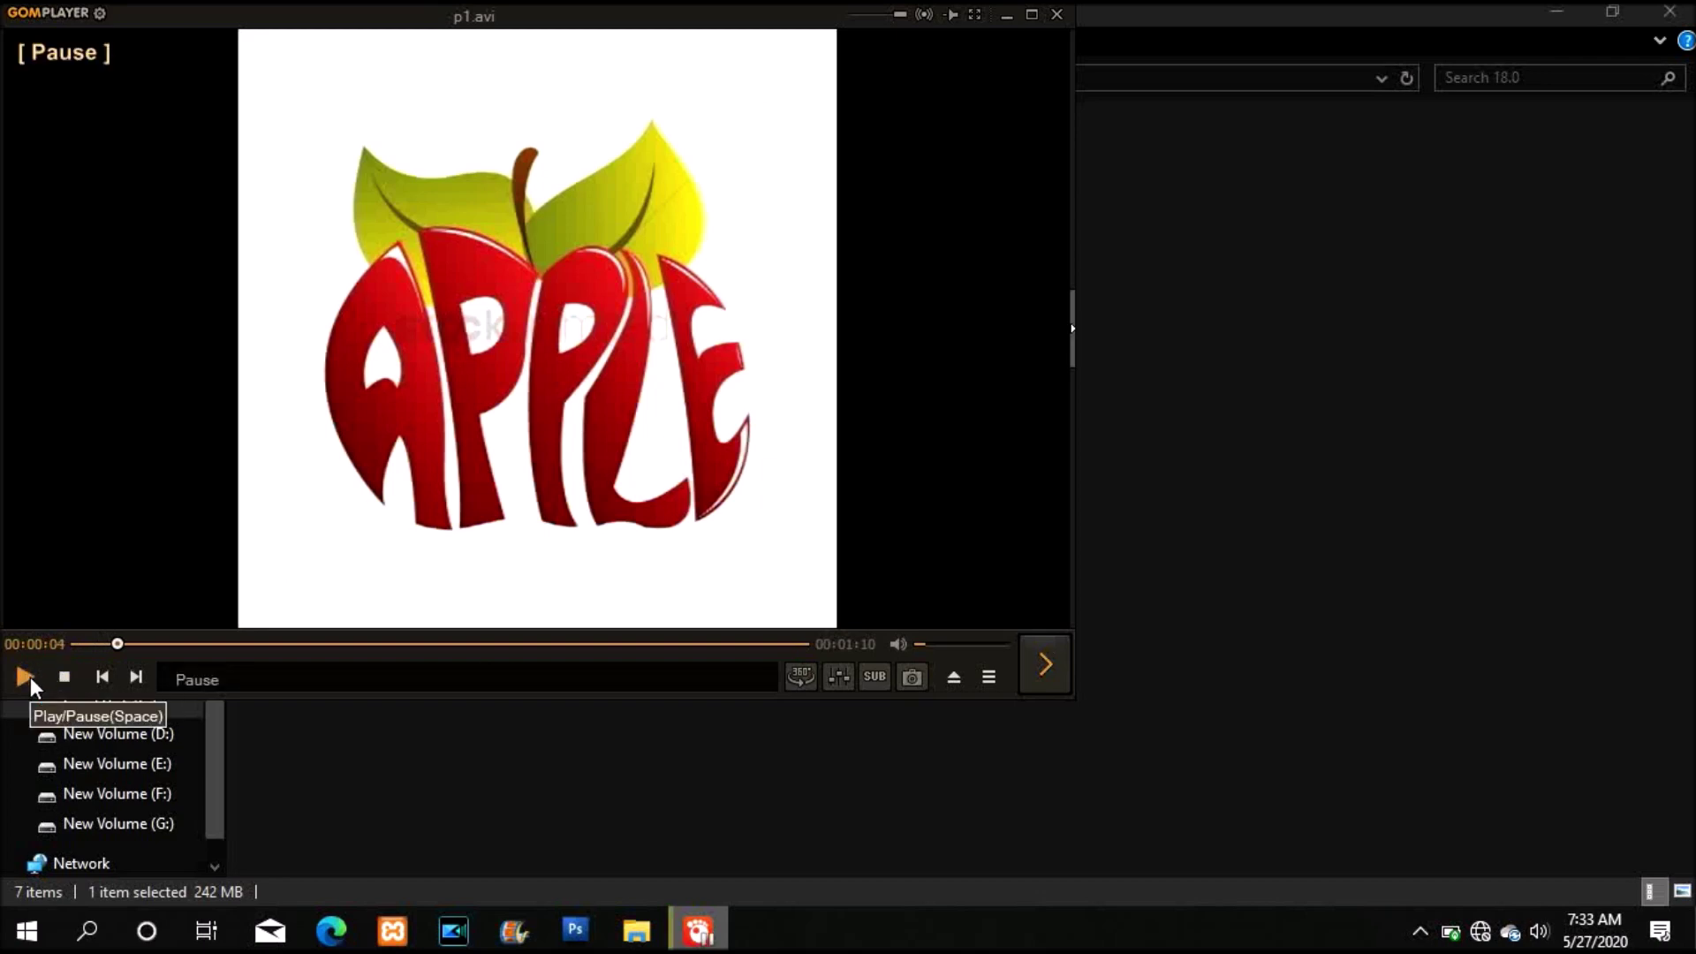